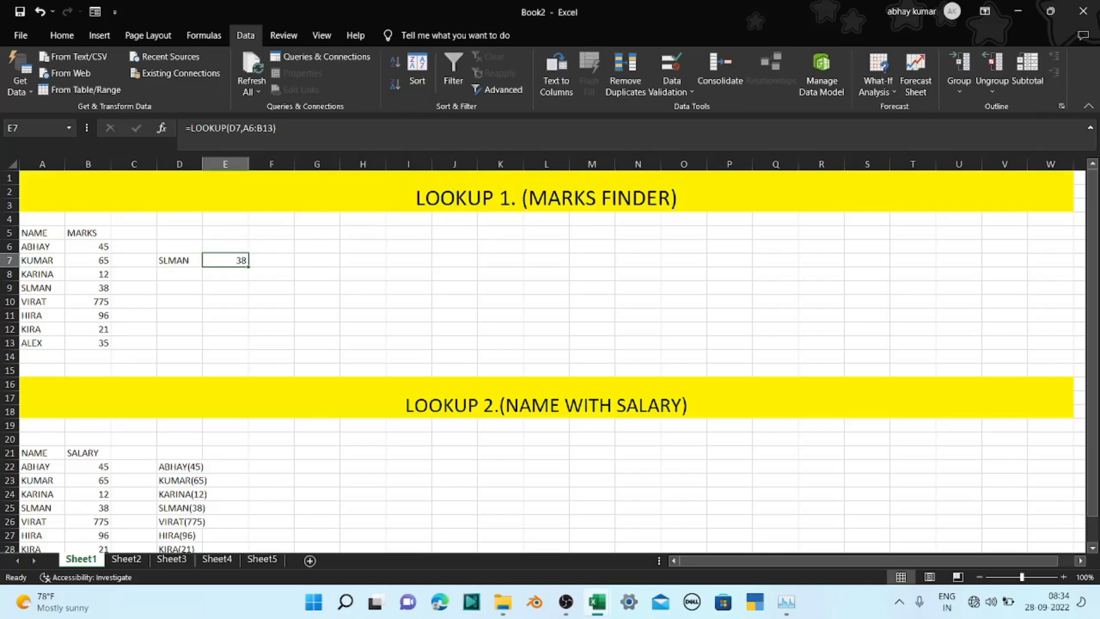
Set up data validation on cell G7 that allows values from a list
{"action": "left_click", "coordinate": [286, 255]}
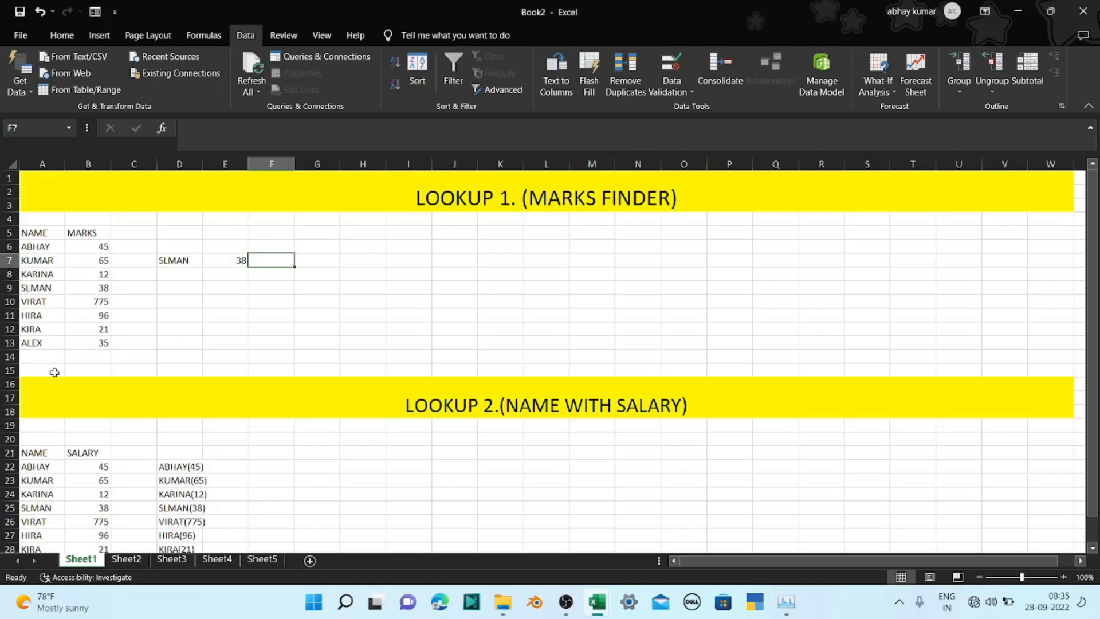
{"action": "left_click", "coordinate": [336, 257]}
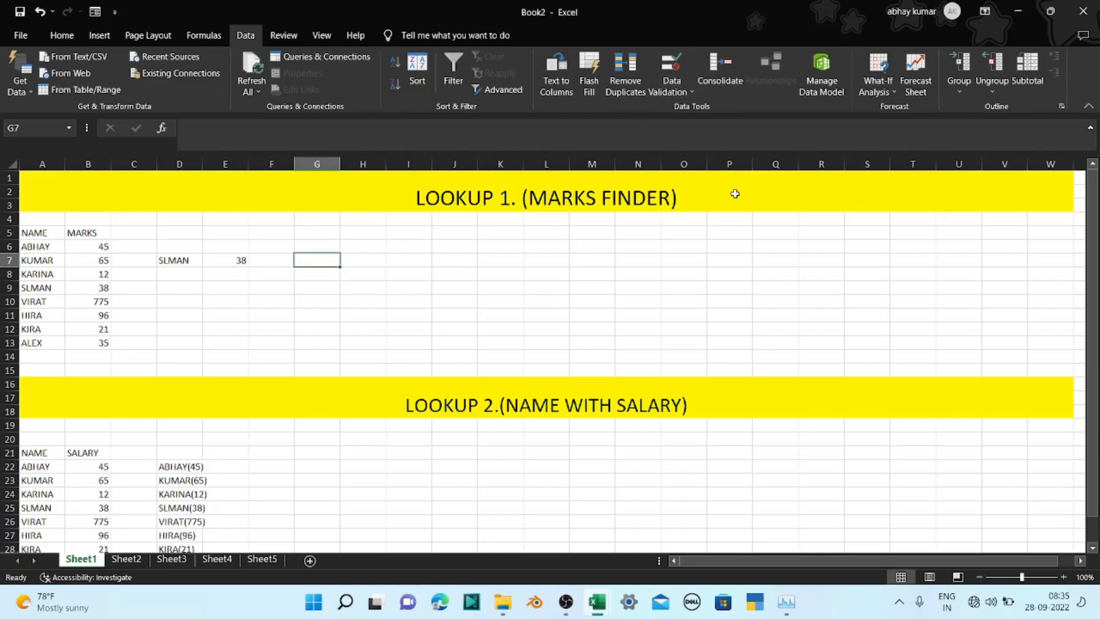
{"action": "key", "text": "alt"}
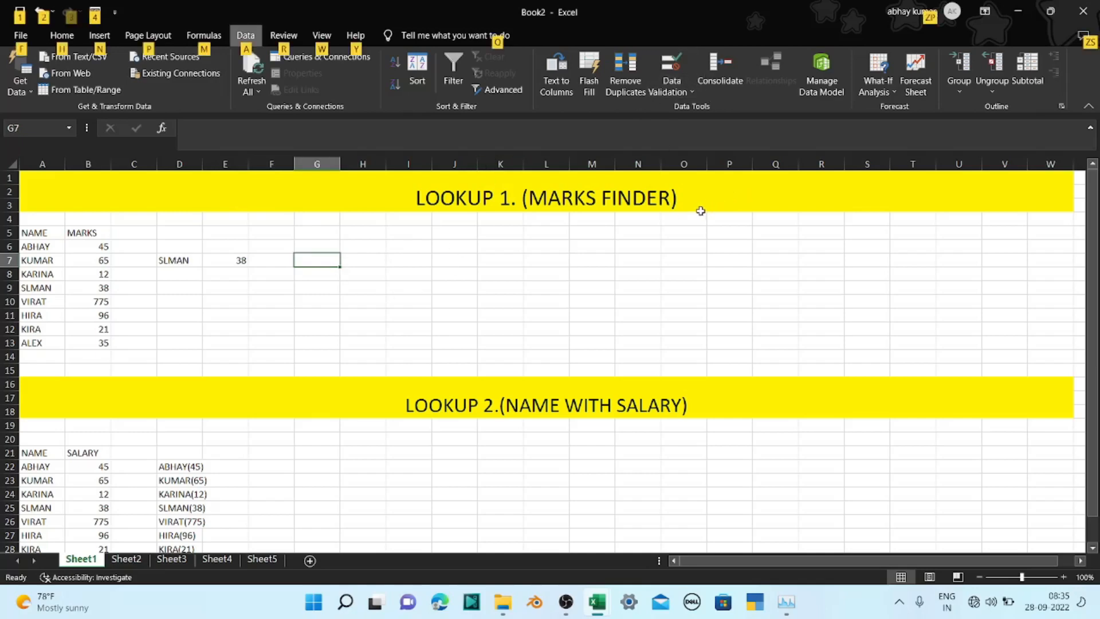
{"action": "key", "text": "a"}
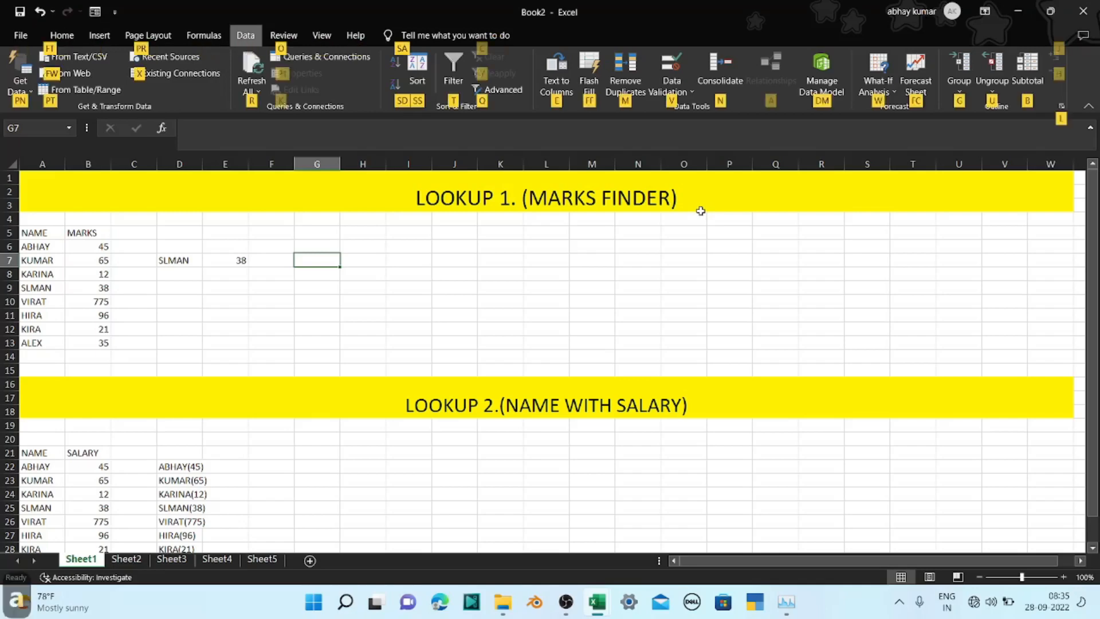
{"action": "key", "text": "v"}
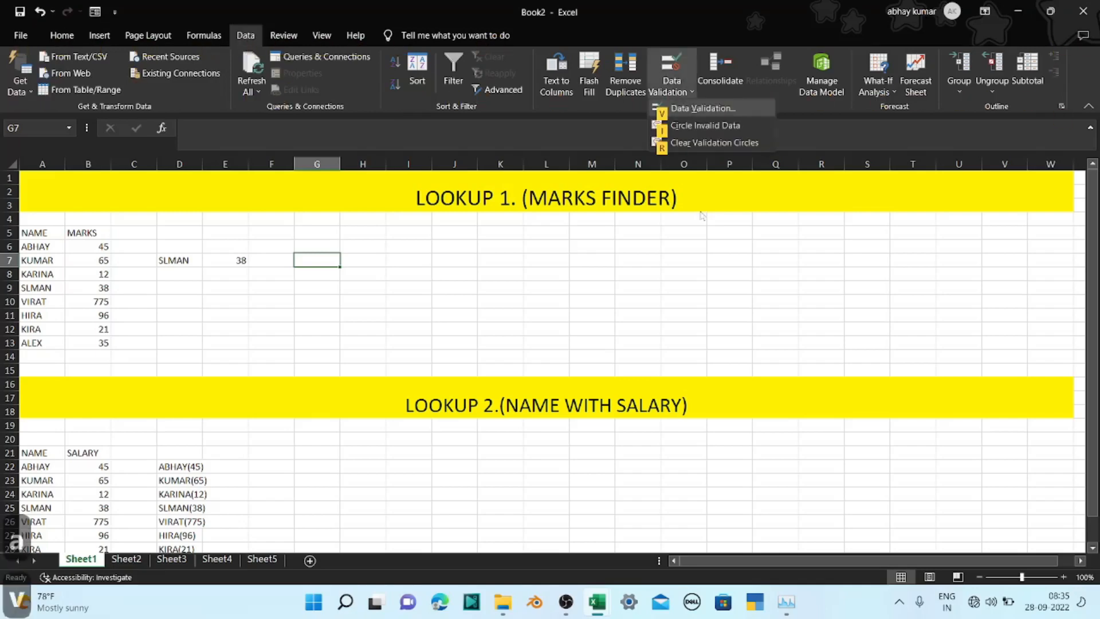
{"action": "key", "text": "v"}
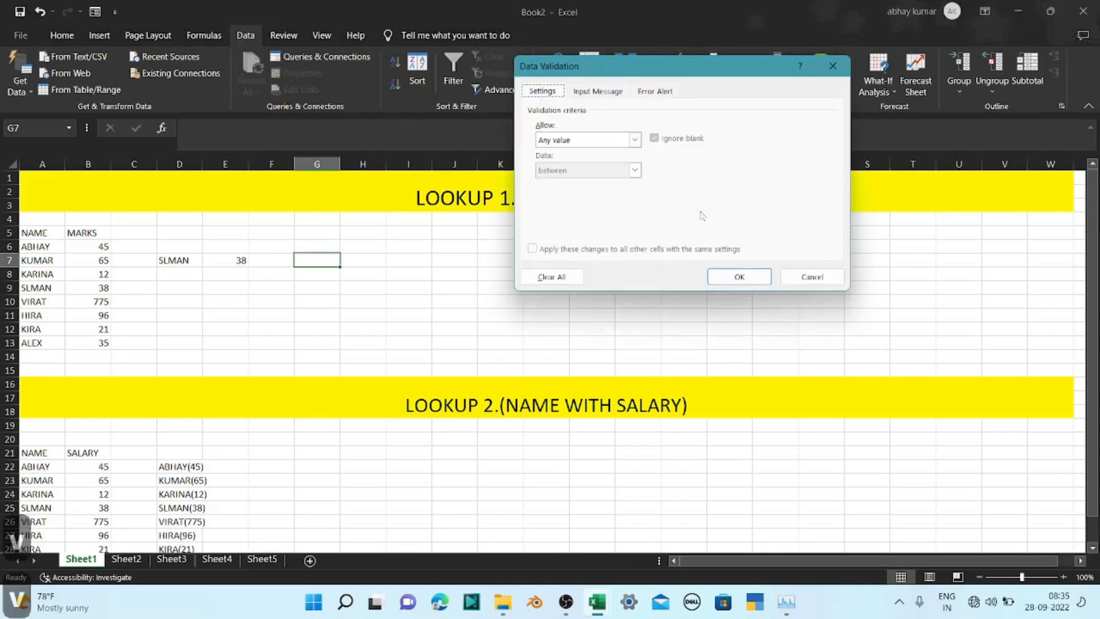
{"action": "key", "text": "Tab"}
{"action": "key", "text": "alt+Down"}
{"action": "key", "text": "Down"}
{"action": "key", "text": "Down"}
{"action": "key", "text": "Down"}
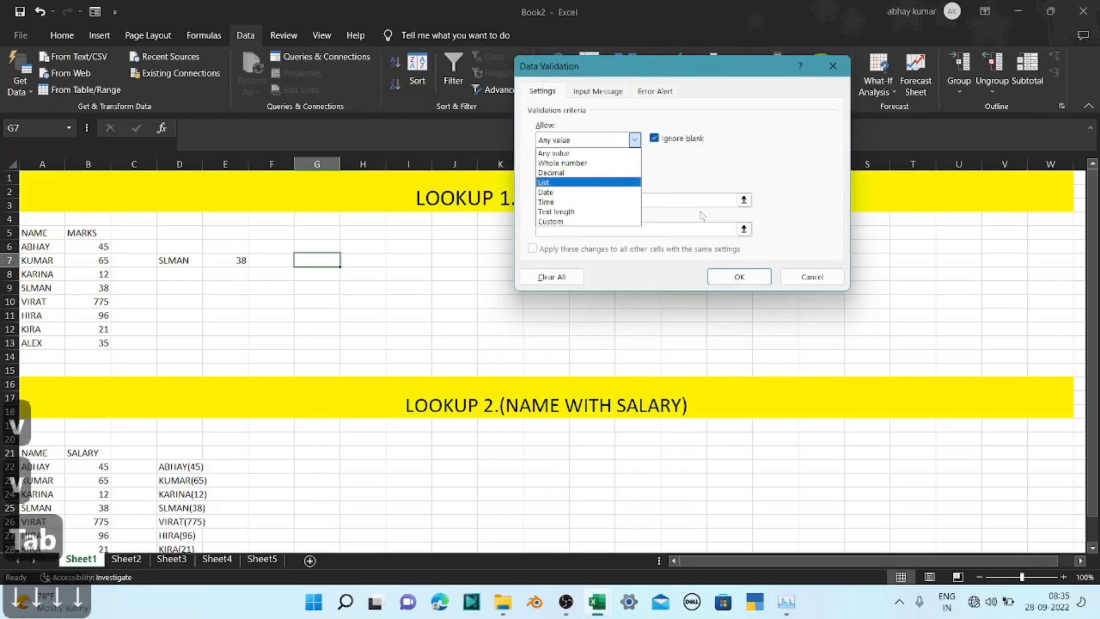
{"action": "key", "text": "Return"}
{"action": "key", "text": "Tab"}
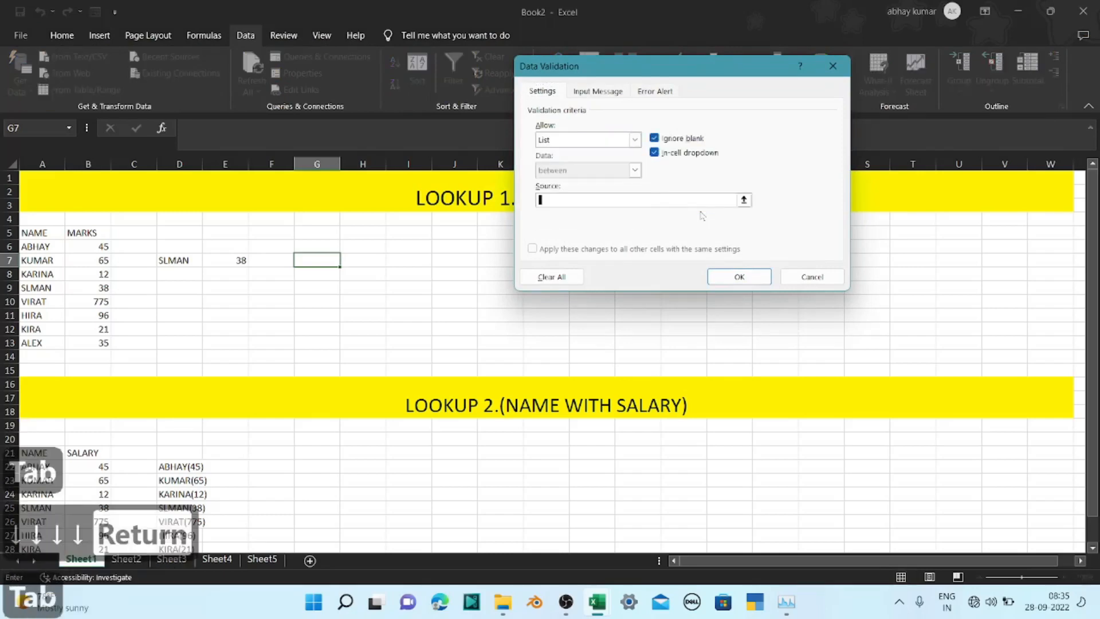
Use the names in A6:A13 as the list source and apply the validation to G7
{"action": "left_click", "coordinate": [36, 248]}
{"action": "key", "text": "shift+Down"}
{"action": "key", "text": "shift+Down"}
{"action": "key", "text": "shift+Down"}
{"action": "key", "text": "shift+Down"}
{"action": "key", "text": "shift+Down"}
{"action": "key", "text": "shift+Down"}
{"action": "key", "text": "shift+Down"}
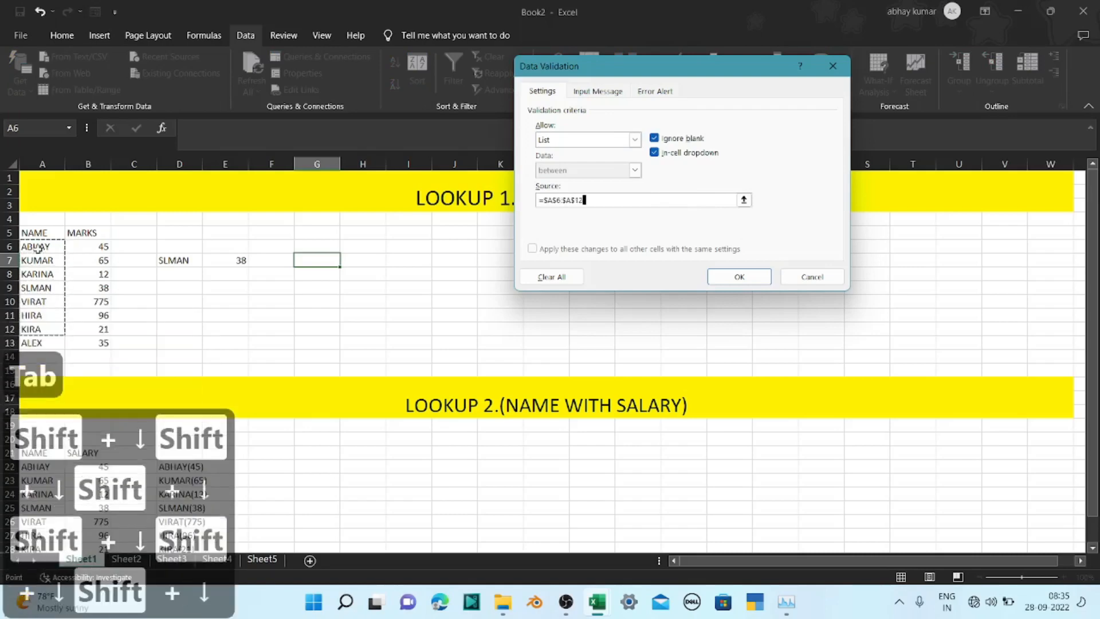
{"action": "key", "text": "Return"}
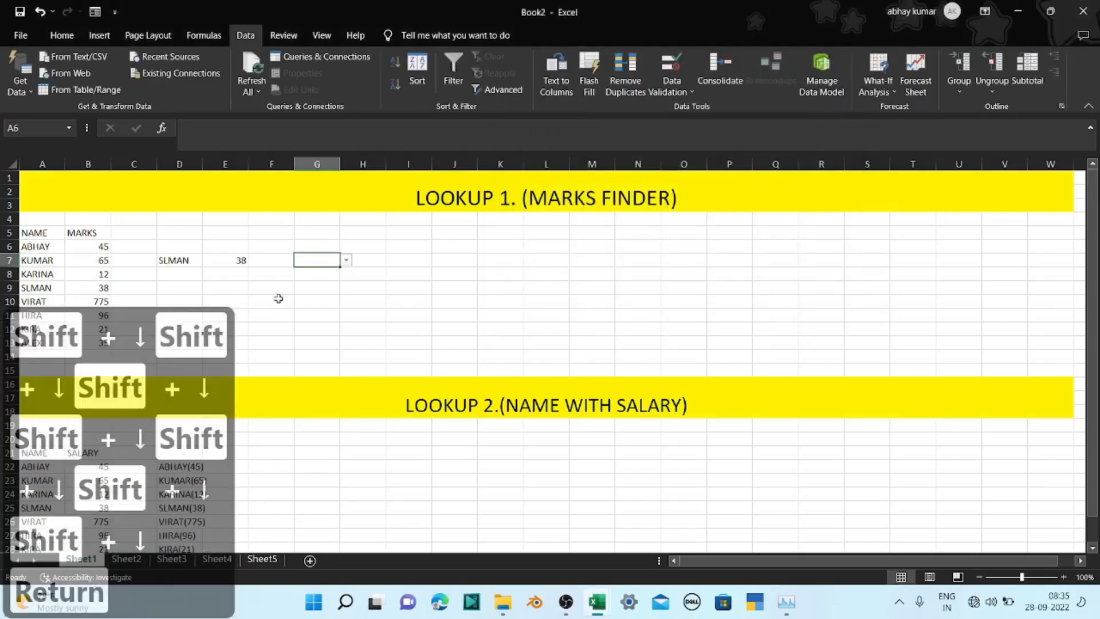
Choose the third name from G7's dropdown list and start a LOOKUP formula in H7 with G7 as the lookup value
{"action": "left_click", "coordinate": [346, 260]}
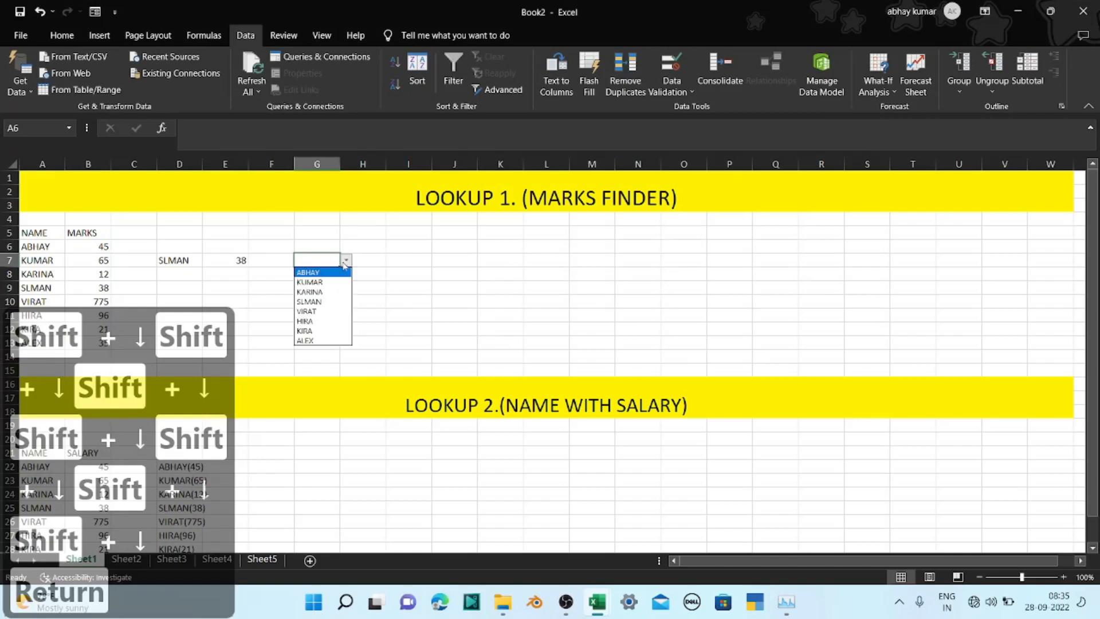
{"action": "left_click", "coordinate": [334, 290]}
{"action": "left_click", "coordinate": [378, 261]}
{"action": "type", "text": "="}
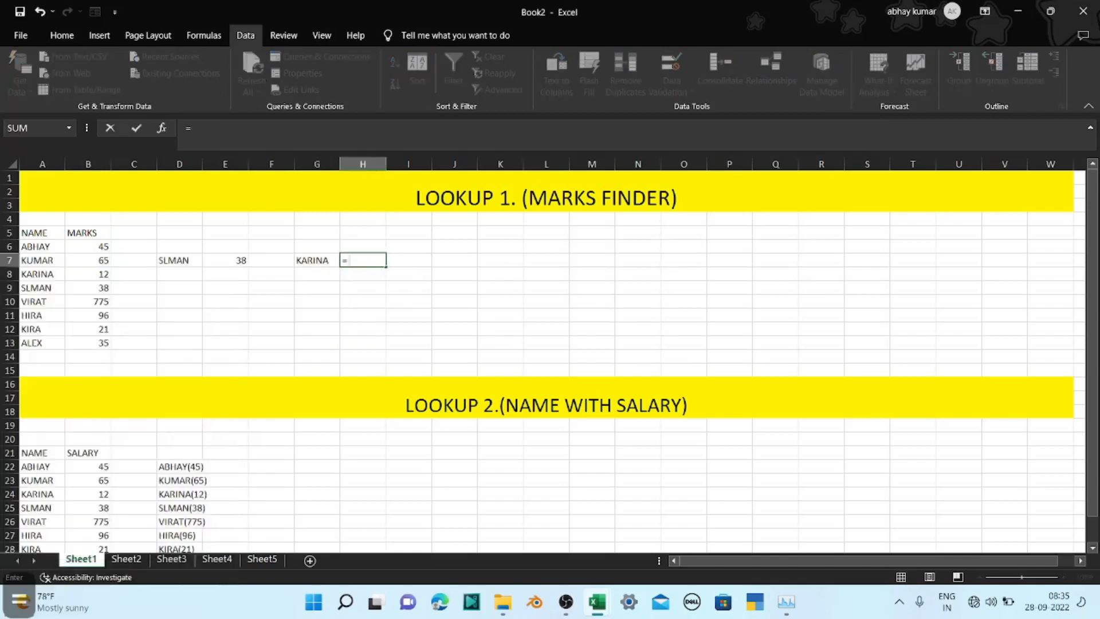
{"action": "type", "text": "LOKK"}
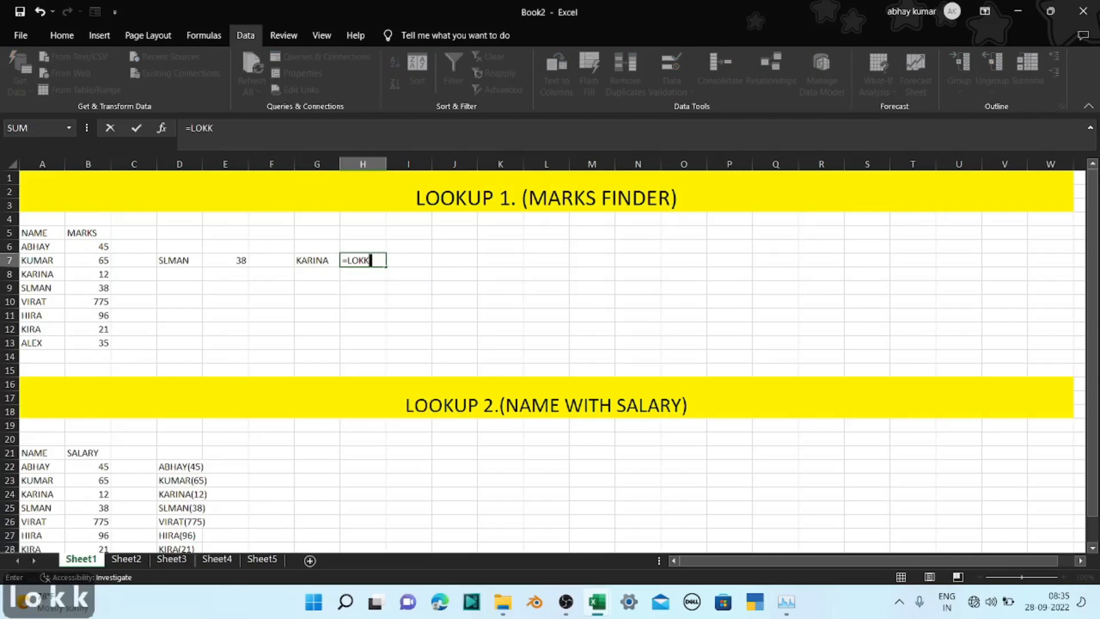
{"action": "key", "text": "BackSpace"}
{"action": "key", "text": "BackSpace"}
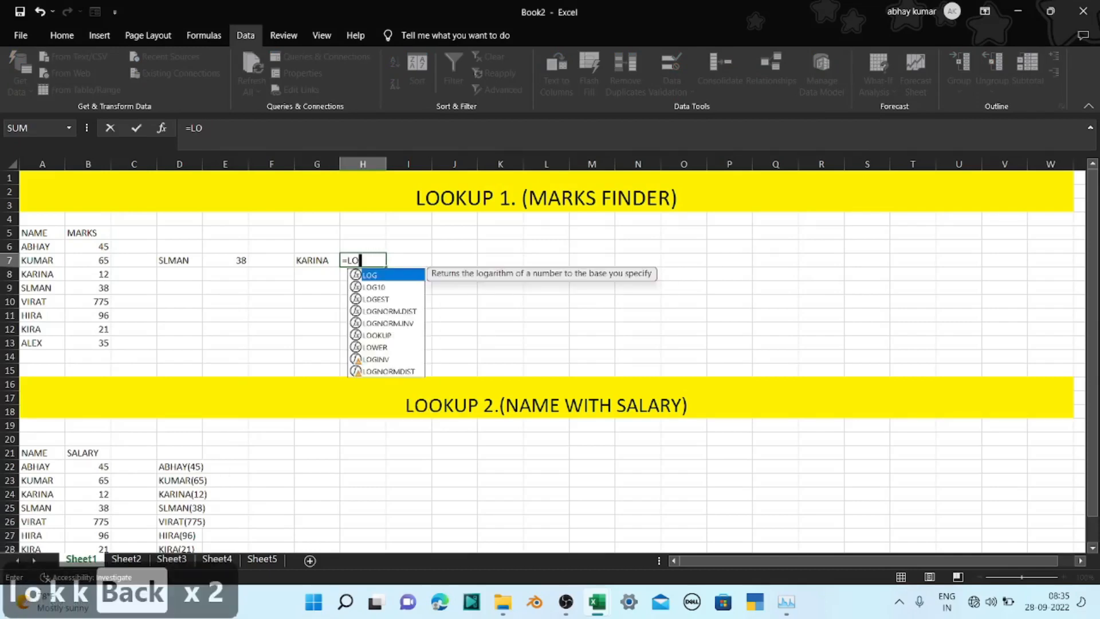
{"action": "type", "text": "O"}
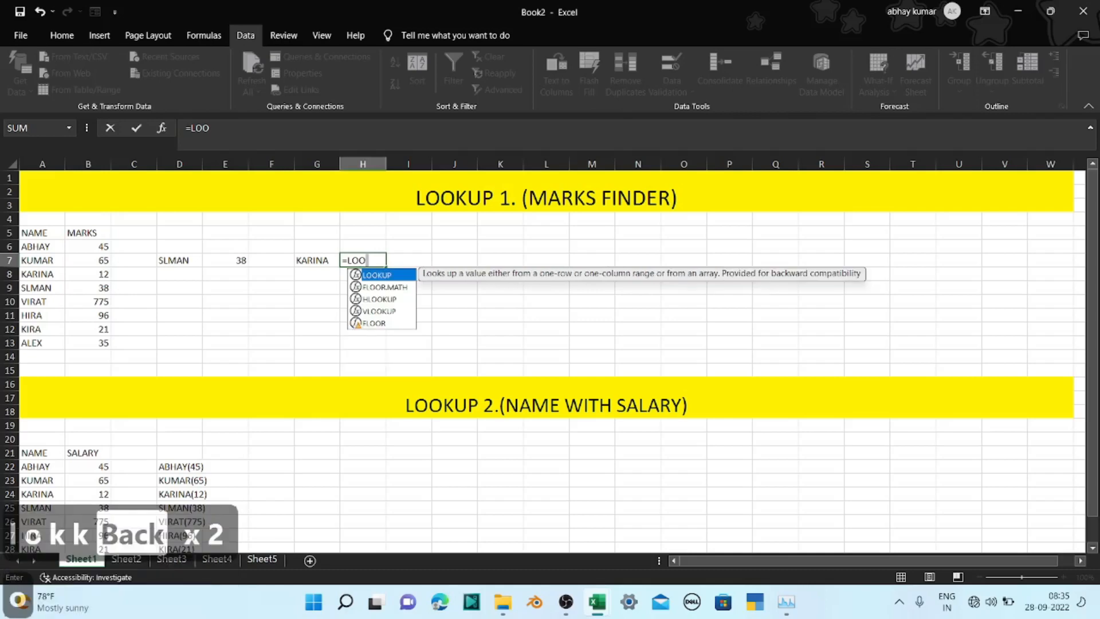
{"action": "key", "text": "Tab"}
{"action": "key", "text": "Left"}
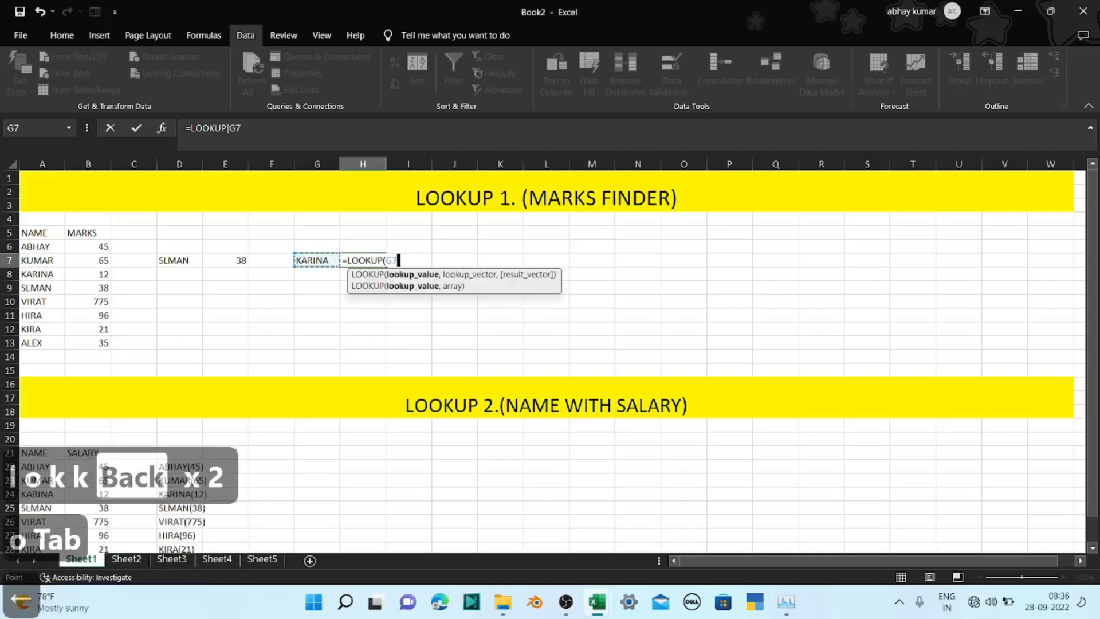
Complete the H7 formula with the names and marks range A6:B13 as the lookup array
{"action": "type", "text": ","}
{"action": "key", "text": "Left"}
{"action": "key", "text": "Left"}
{"action": "key", "text": "Left"}
{"action": "key", "text": "Left"}
{"action": "key", "text": "Left"}
{"action": "key", "text": "Left"}
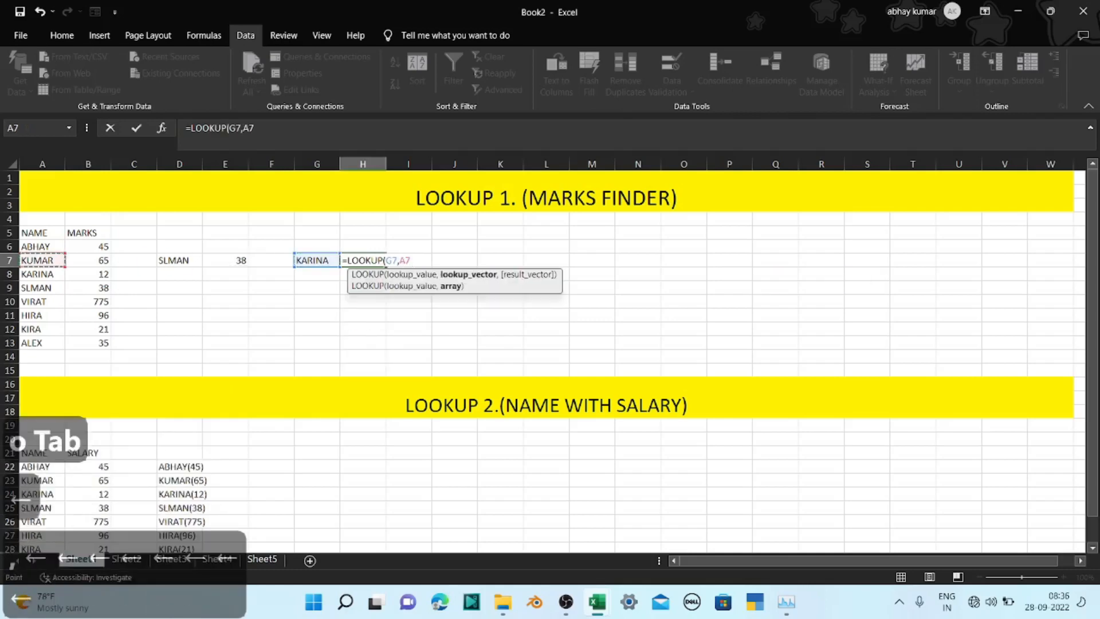
{"action": "key", "text": "Up"}
{"action": "key", "text": "shift+Right"}
{"action": "key", "text": "shift+Down"}
{"action": "key", "text": "shift+Down"}
{"action": "key", "text": "shift+Down"}
{"action": "key", "text": "shift+Down"}
{"action": "key", "text": "shift+Down"}
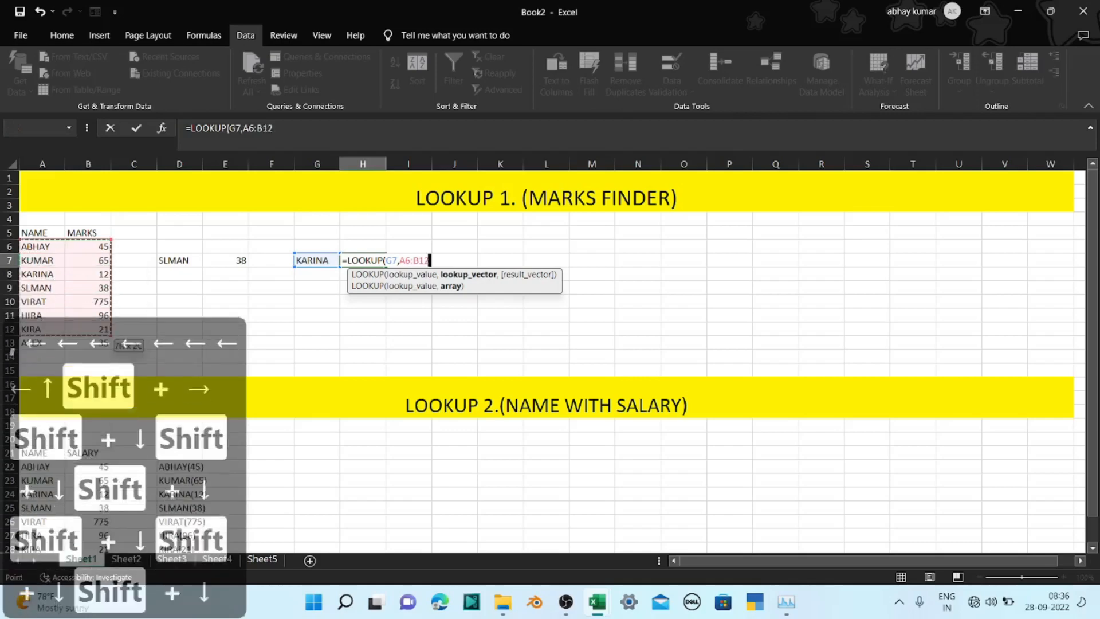
{"action": "key", "text": "shift+Down"}
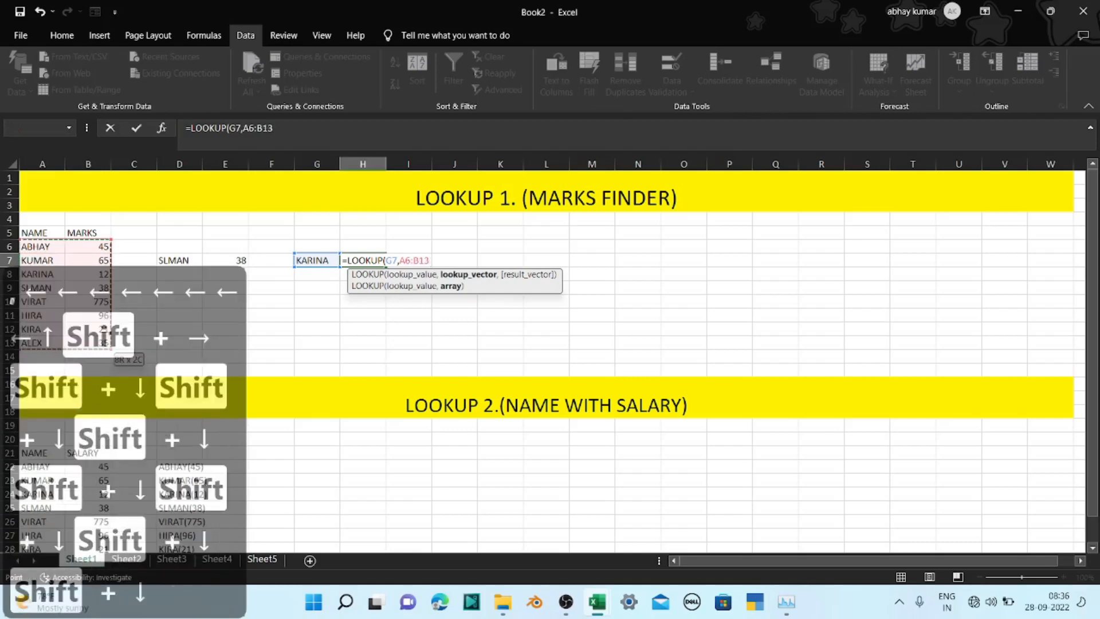
{"action": "key", "text": "Tab"}
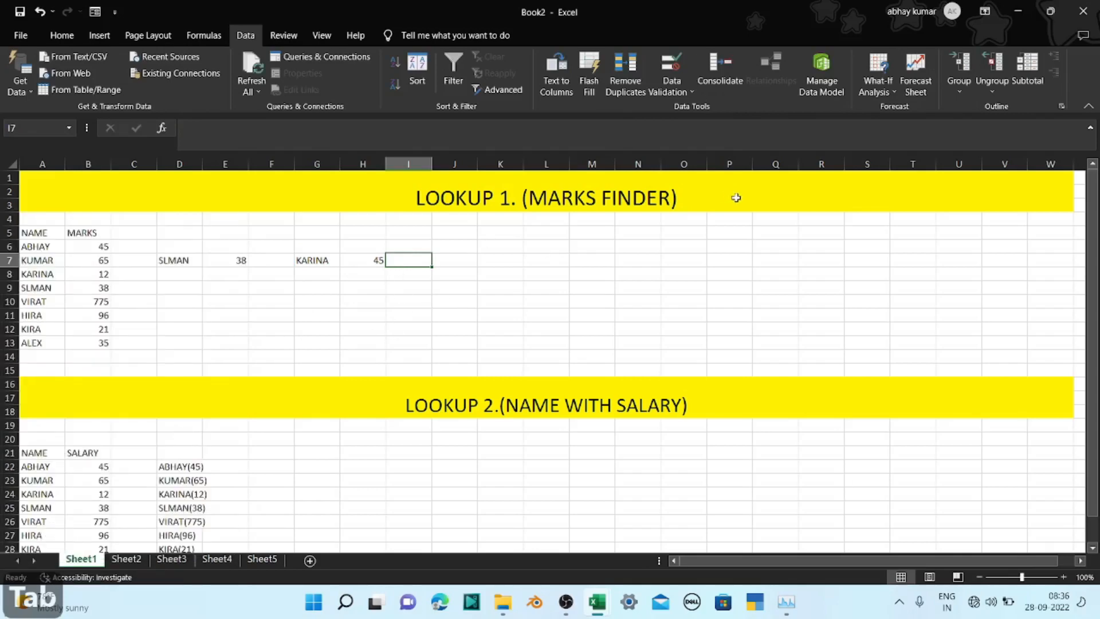
{"action": "left_click_drag", "start_coordinate": [1092, 338], "coordinate": [1092, 371]}
{"action": "left_click", "coordinate": [364, 258]}
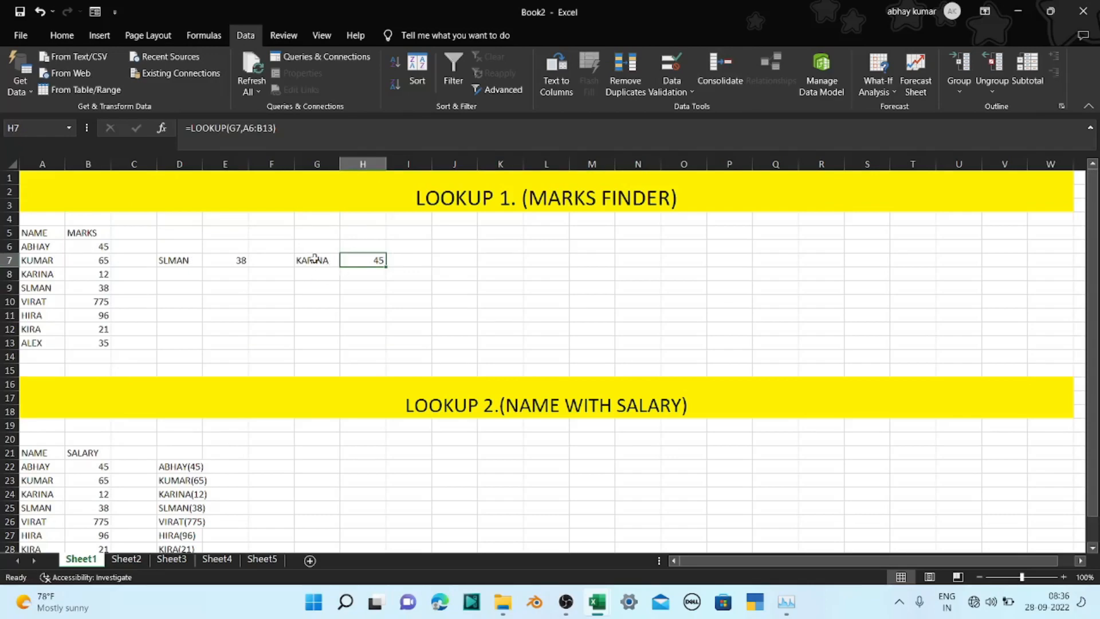
{"action": "left_click", "coordinate": [347, 476]}
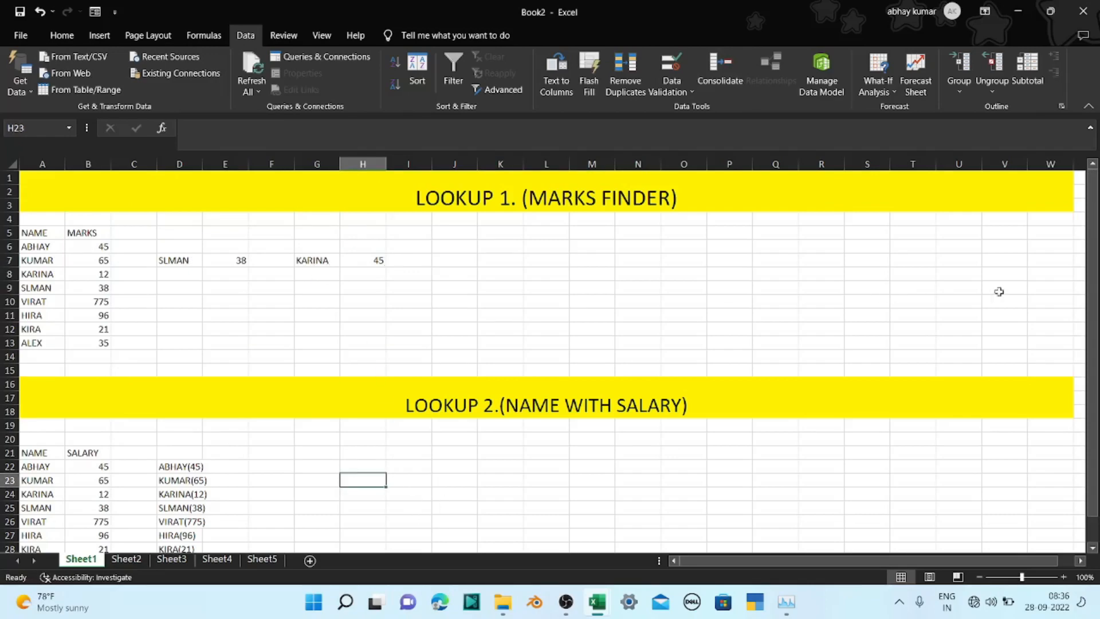
Start a LOOKUP formula in G22 of the name-with-salary section with "ZZ" as the lookup value
{"action": "left_click_drag", "start_coordinate": [1093, 289], "coordinate": [1092, 318]}
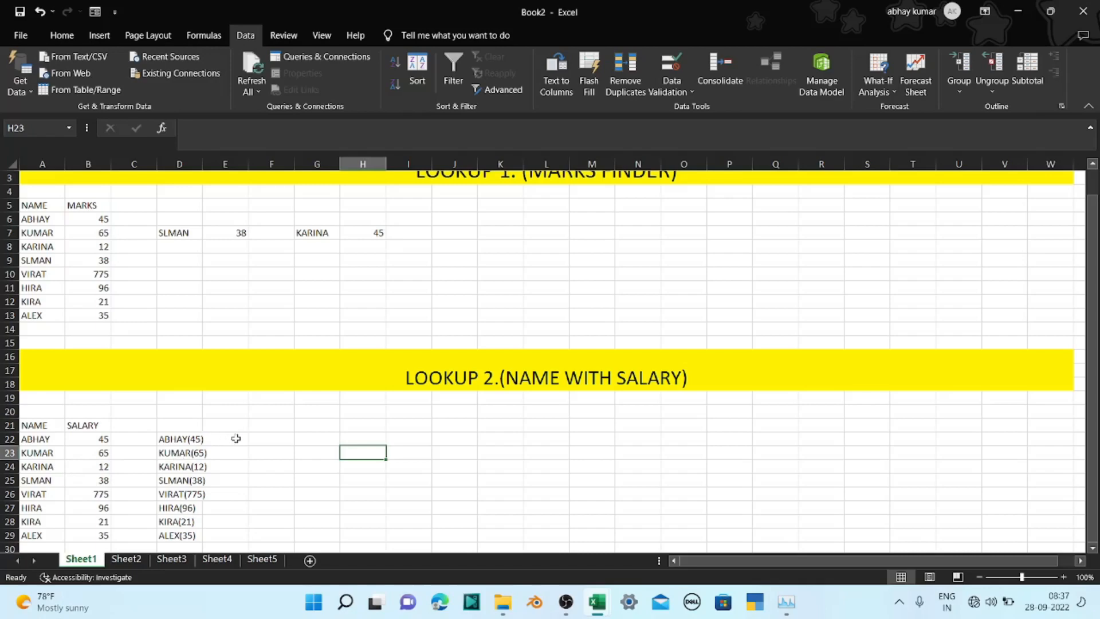
{"action": "left_click", "coordinate": [275, 441]}
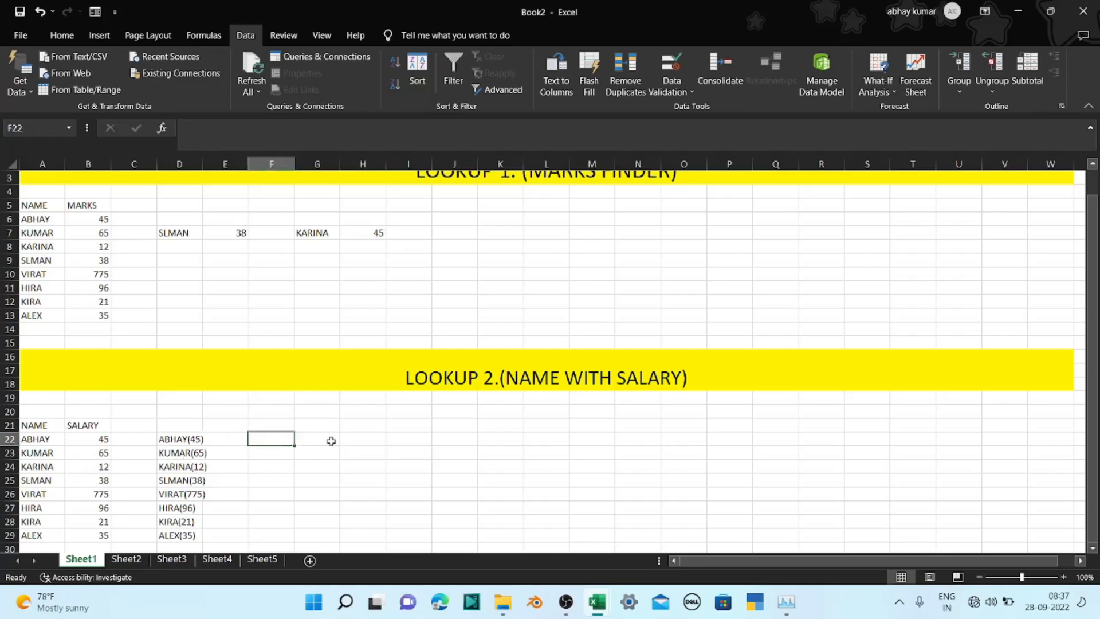
{"action": "left_click", "coordinate": [232, 441]}
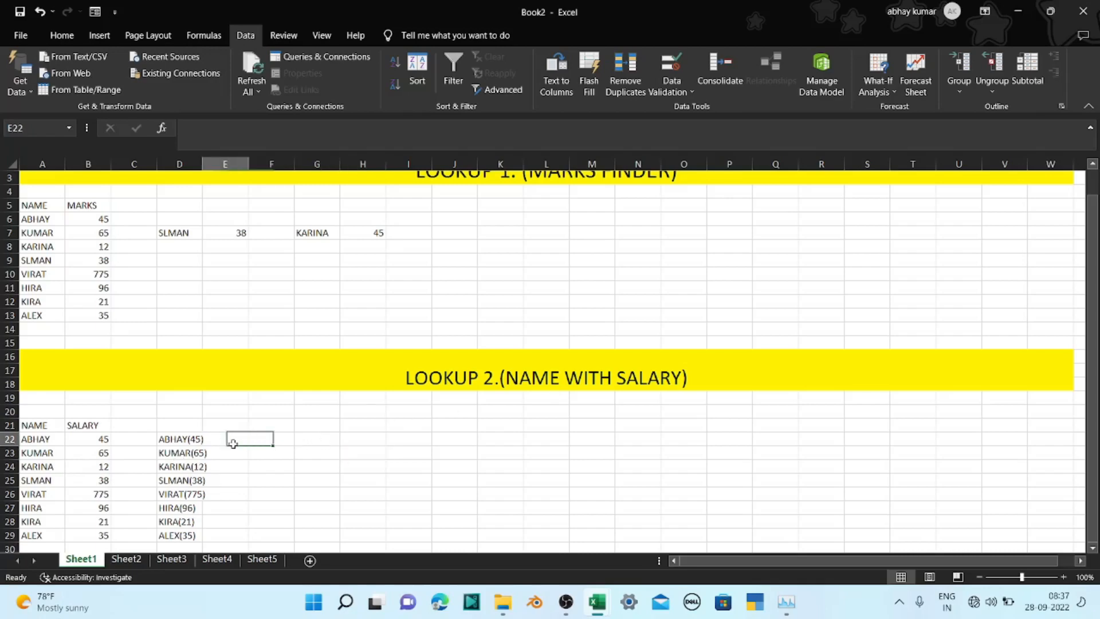
{"action": "left_click", "coordinate": [311, 443]}
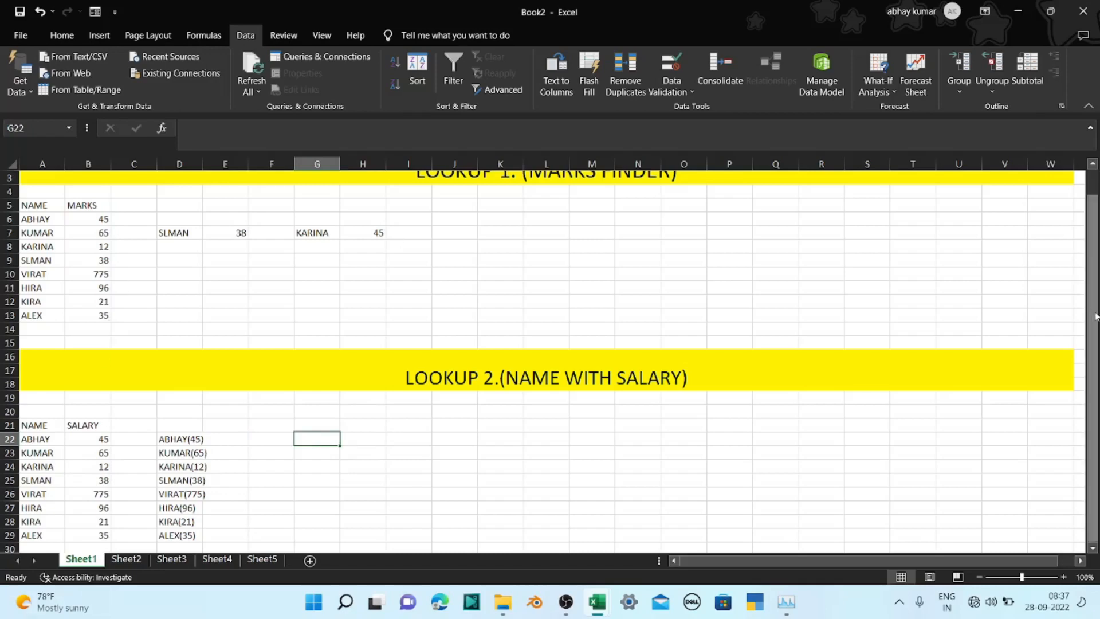
{"action": "type", "text": "=LOOK"}
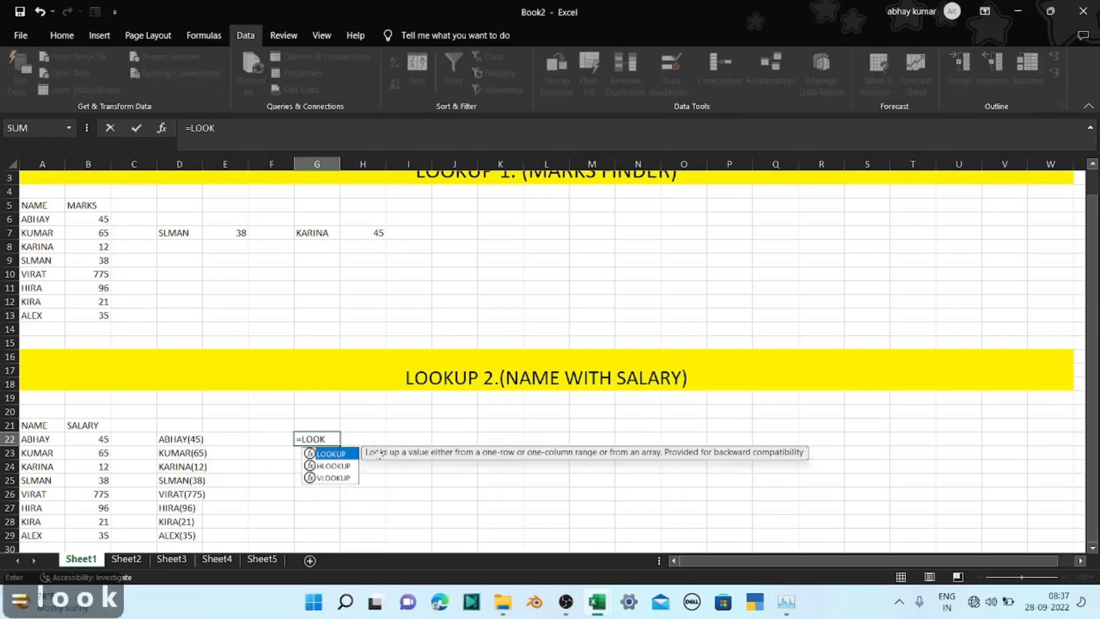
{"action": "key", "text": "Tab"}
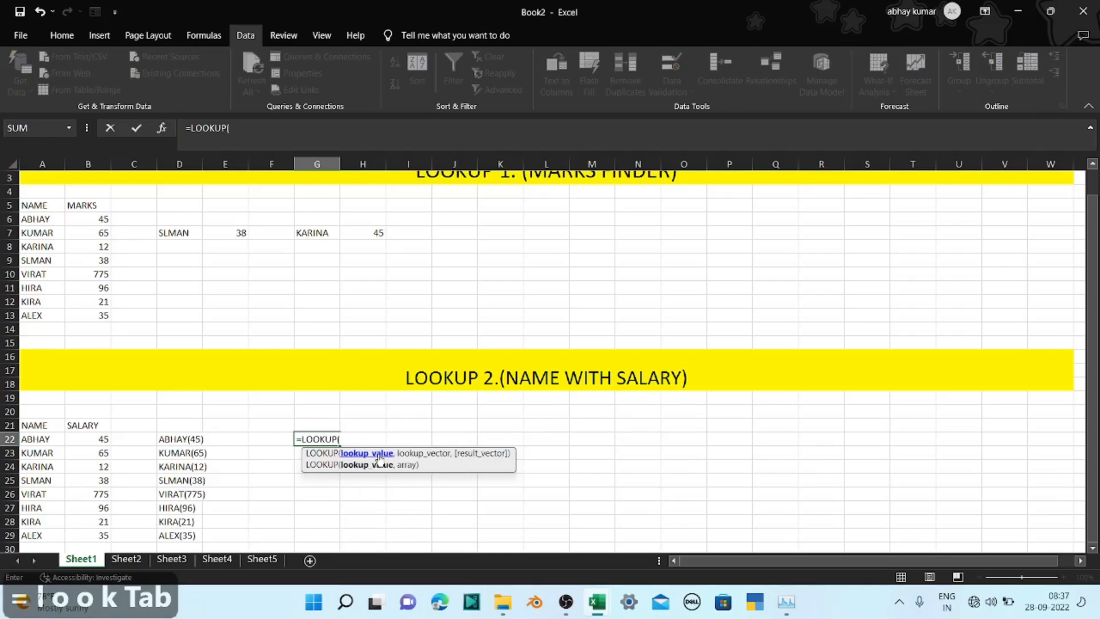
{"action": "type", "text": "\""}
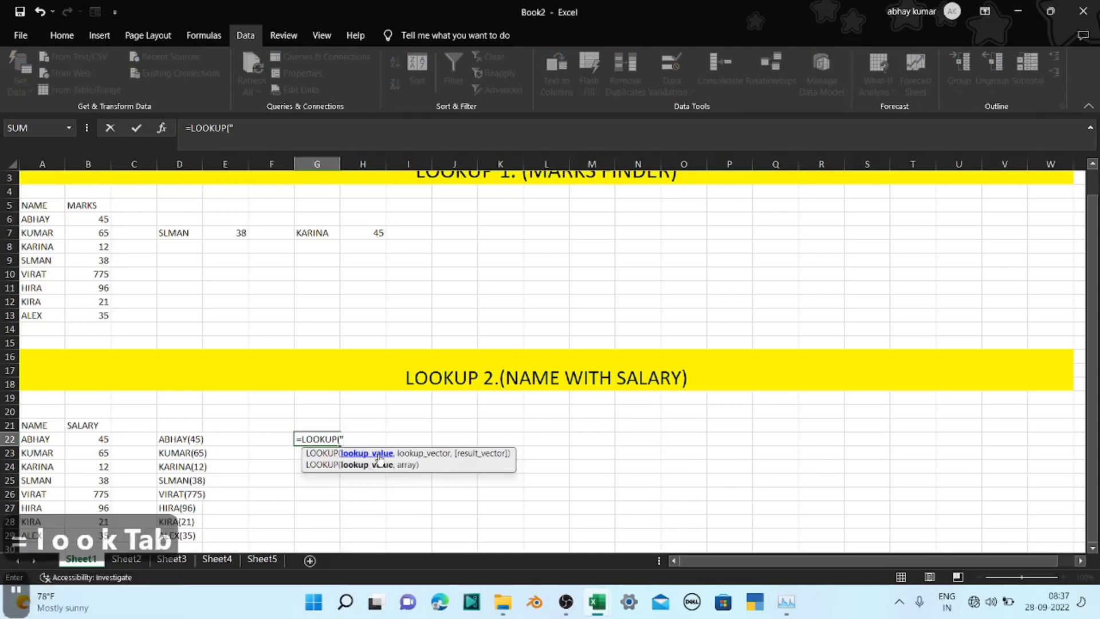
{"action": "type", "text": "ZZ\""}
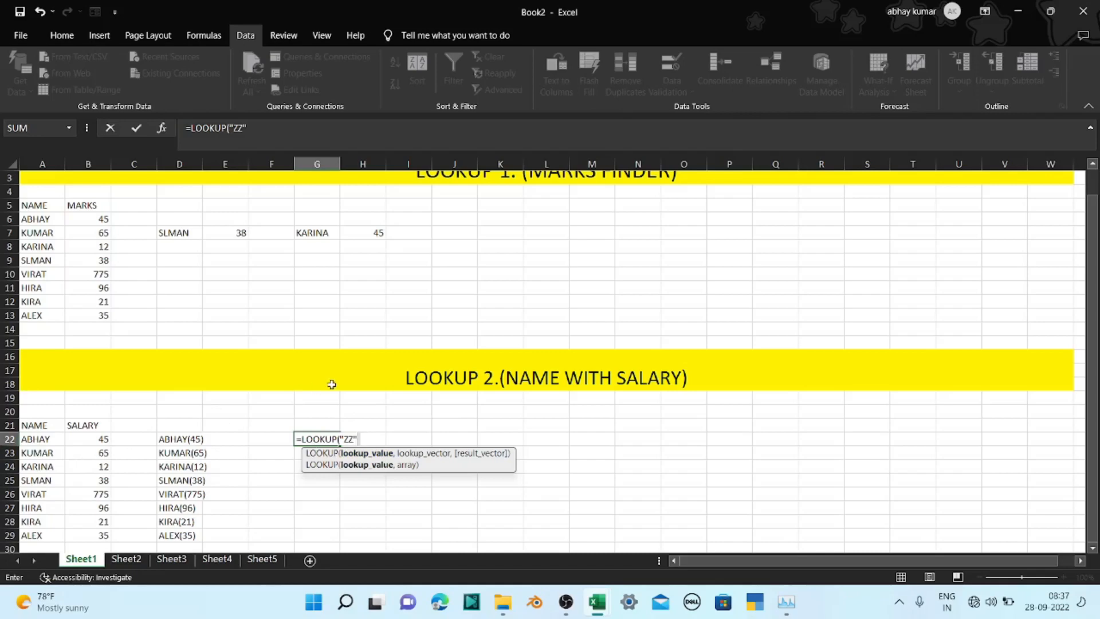
{"action": "type", "text": ","}
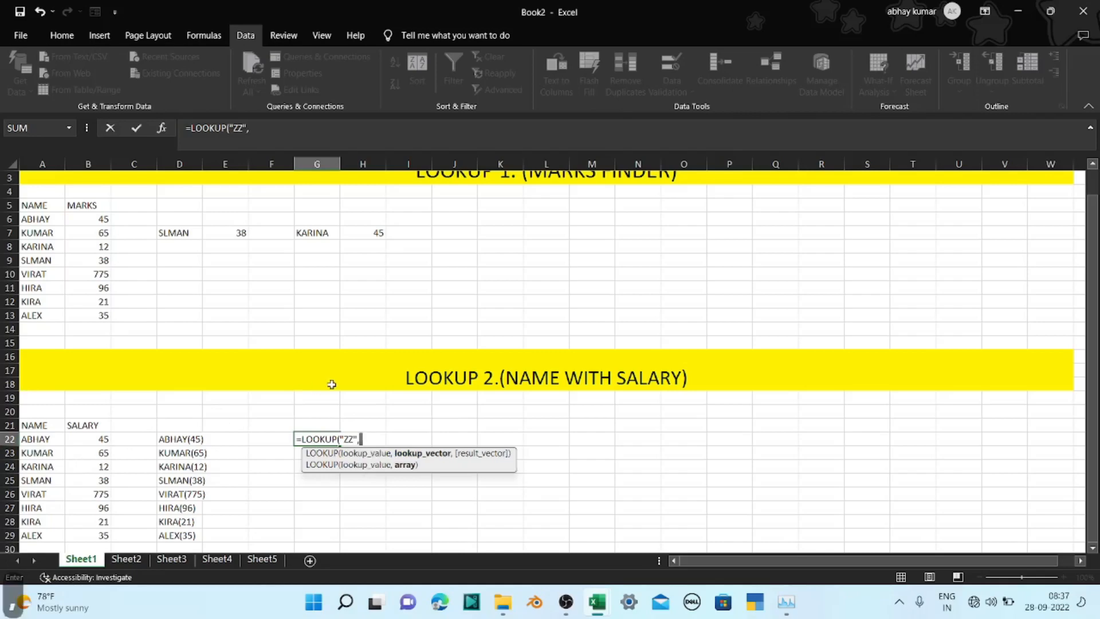
Set the lookup vector of the G22 formula to the expanding range $A$22:A22 and close the LOOKUP function
{"action": "left_click", "coordinate": [44, 441]}
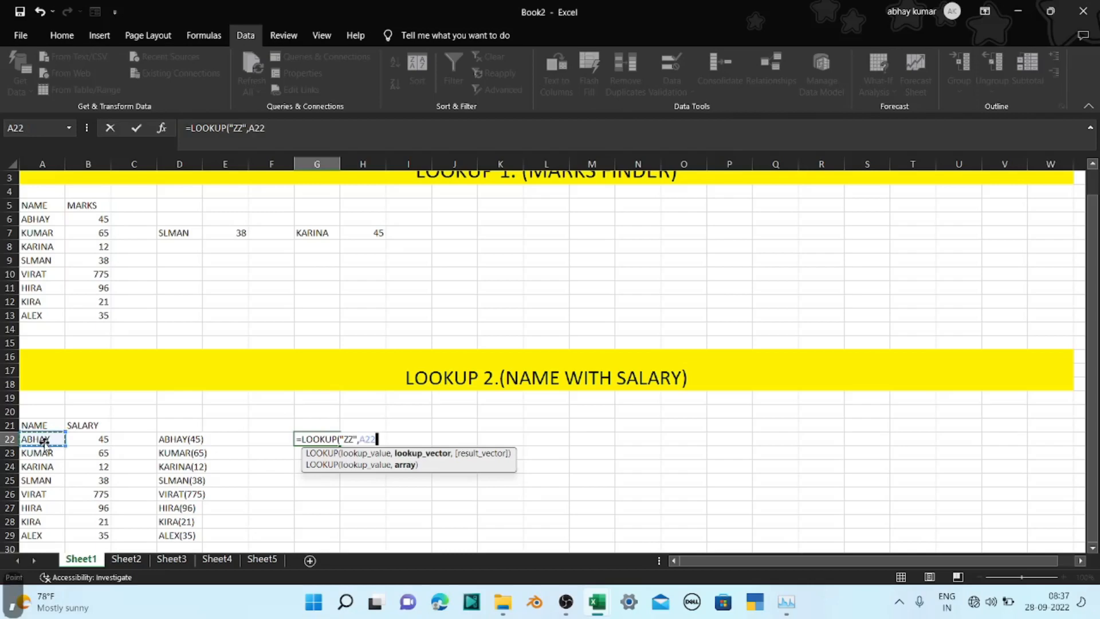
{"action": "key", "text": "F8"}
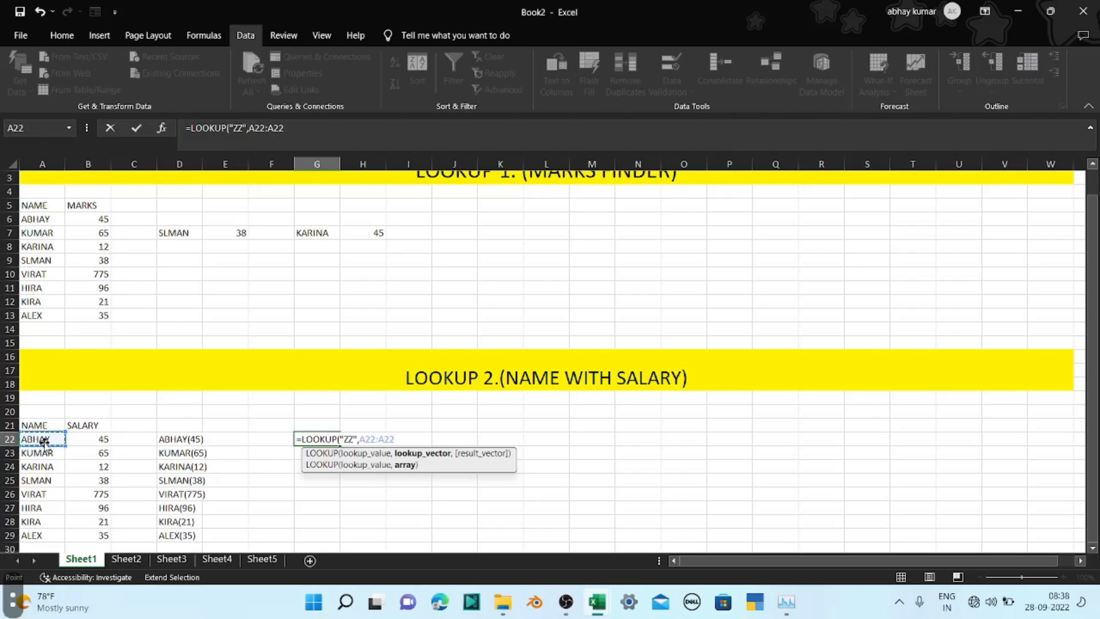
{"action": "left_click", "coordinate": [256, 128]}
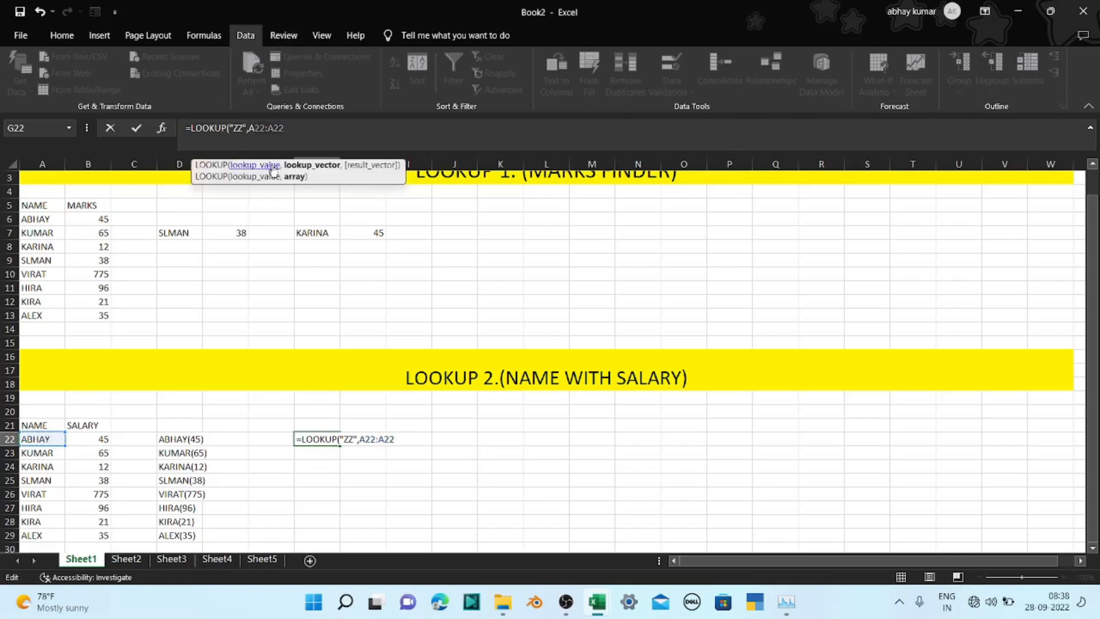
{"action": "key", "text": "F4"}
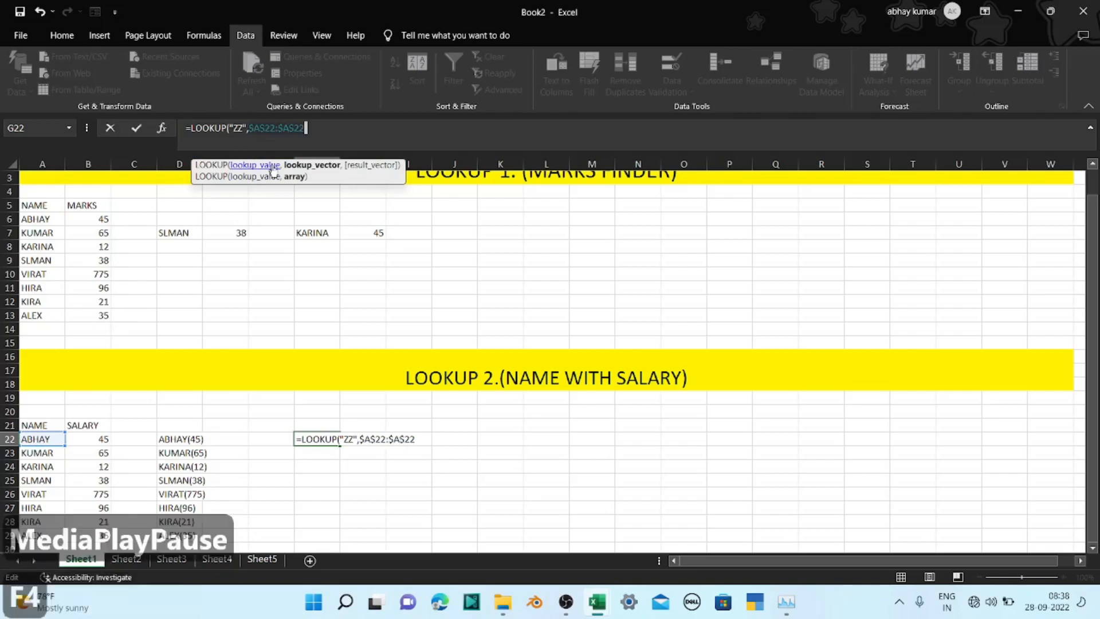
{"action": "left_click", "coordinate": [284, 128]}
{"action": "key", "text": "F3"}
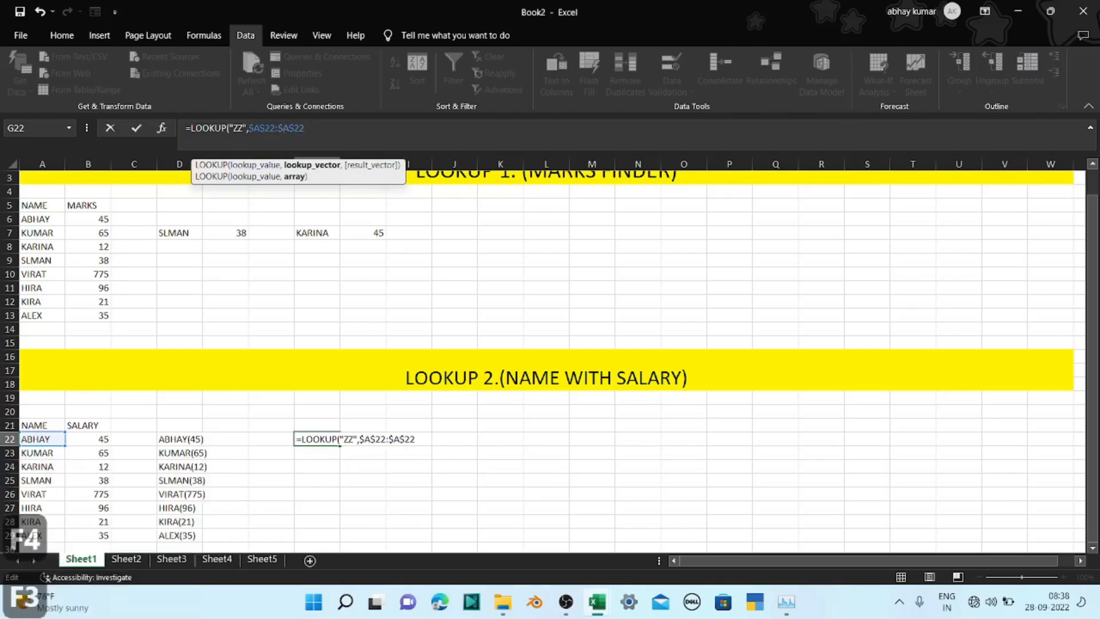
{"action": "key", "text": "F3"}
{"action": "key", "text": "F4"}
{"action": "key", "text": "F4"}
{"action": "key", "text": "F4"}
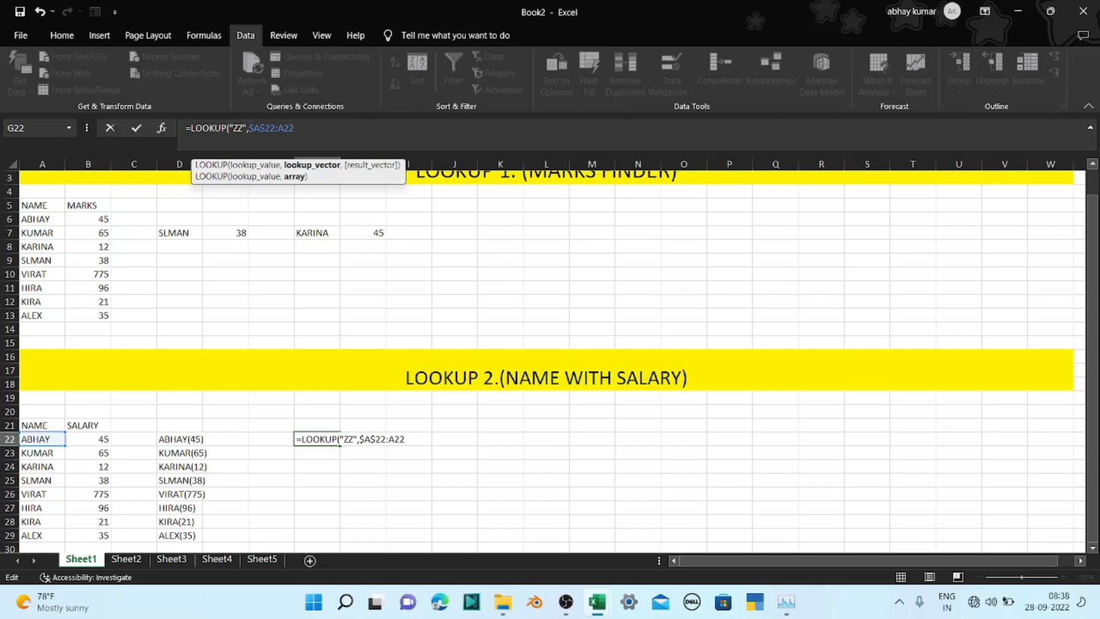
{"action": "type", "text": ")"}
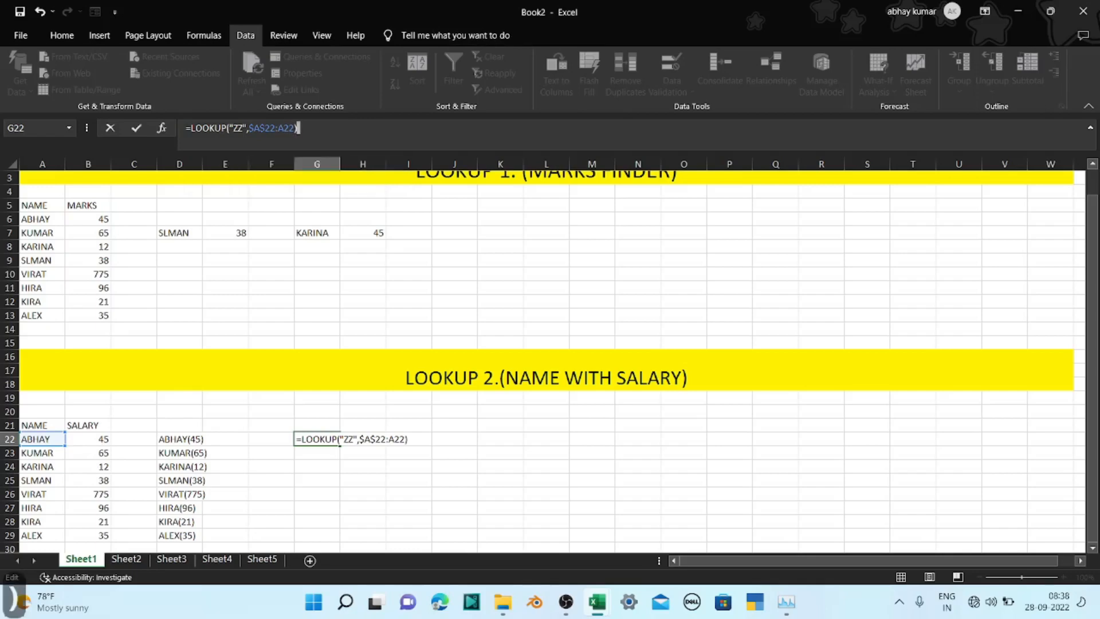
Join the quoted text "(" to the LOOKUP part of the G22 formula, followed by another ampersand
{"action": "type", "text": "&"}
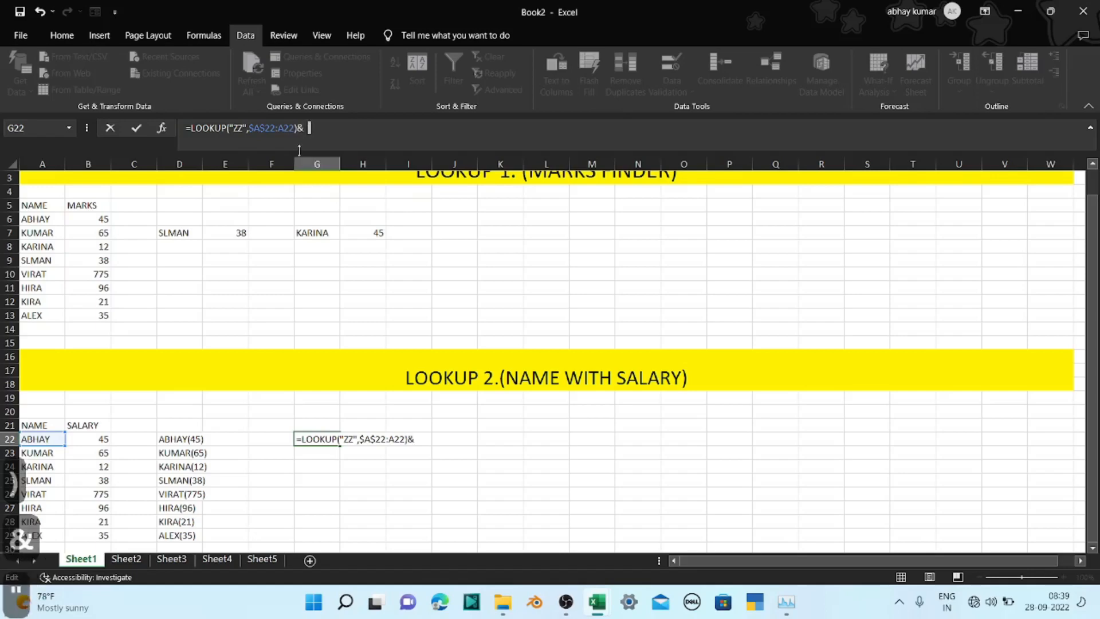
{"action": "type", "text": " ("}
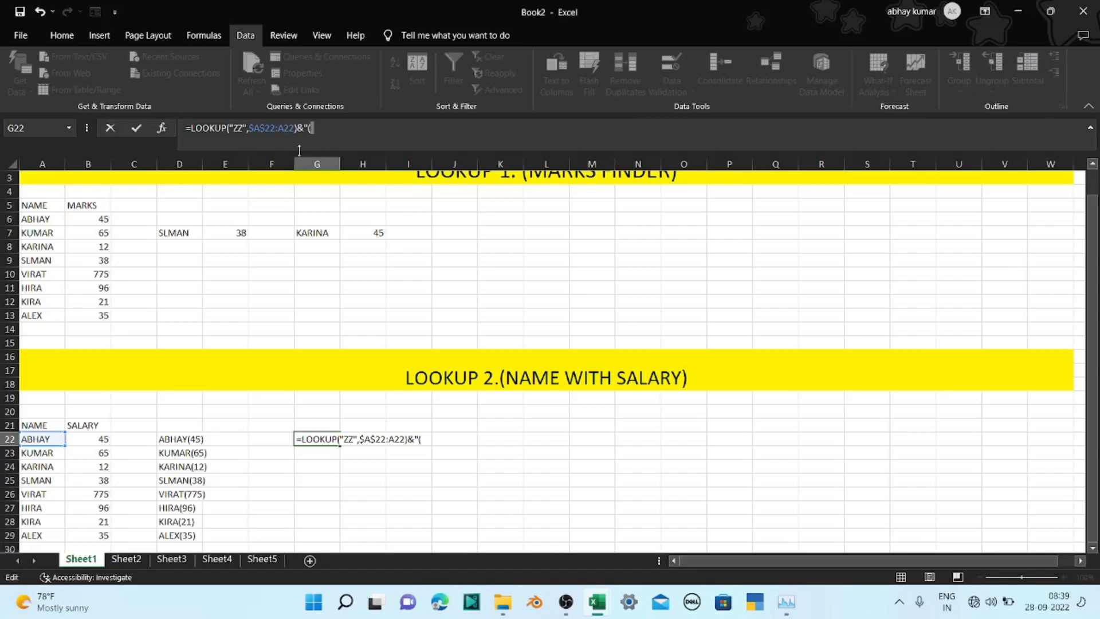
{"action": "type", "text": "&"}
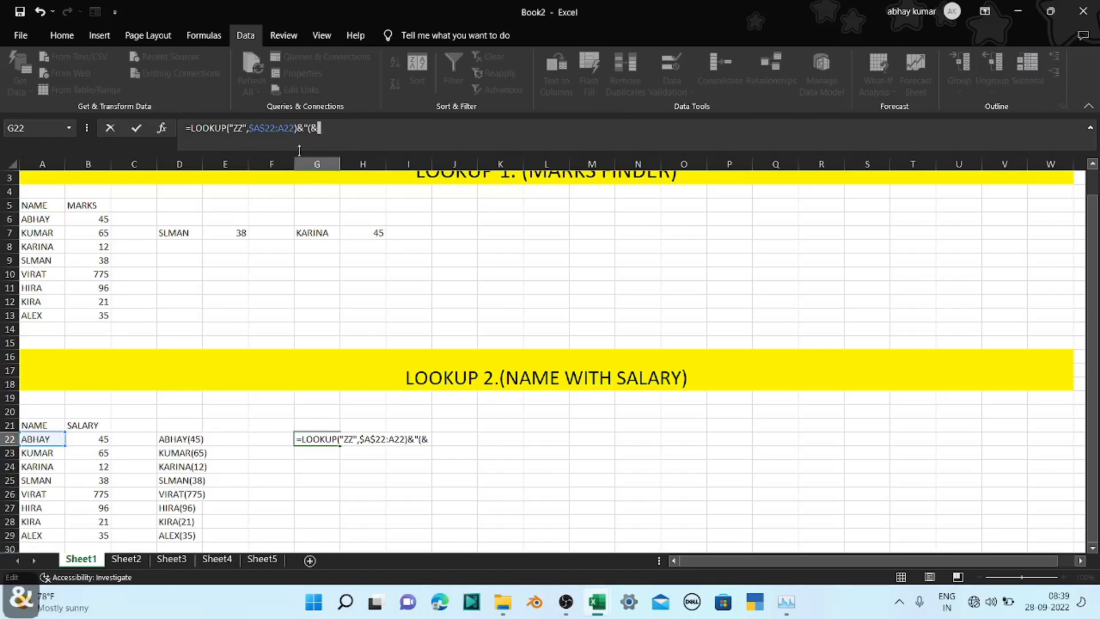
{"action": "type", "text": "\""}
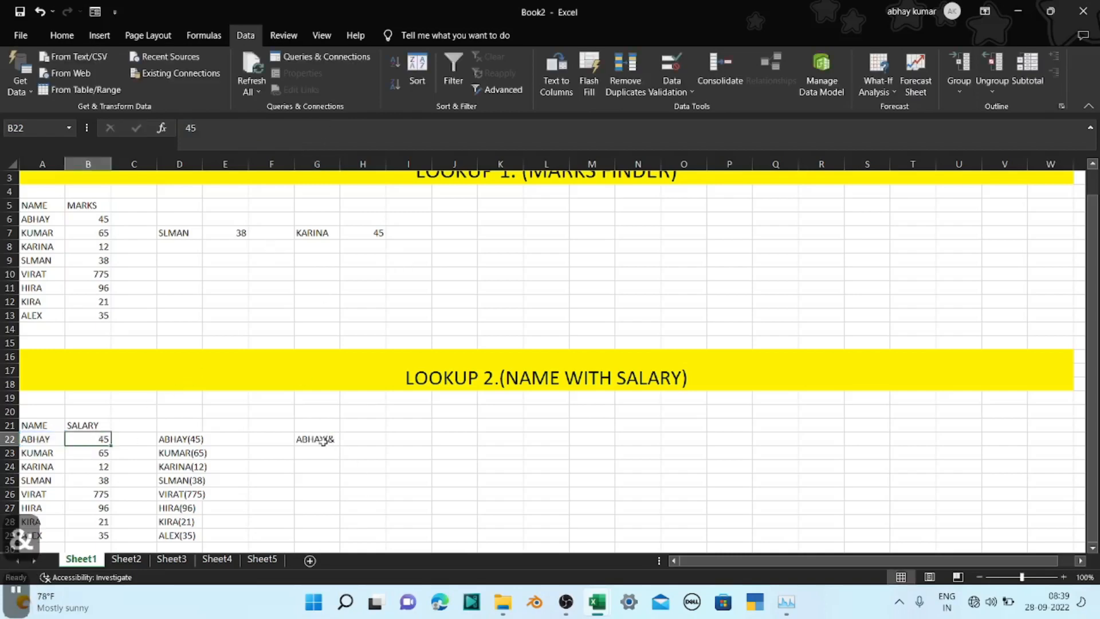
{"action": "double_click", "coordinate": [318, 439]}
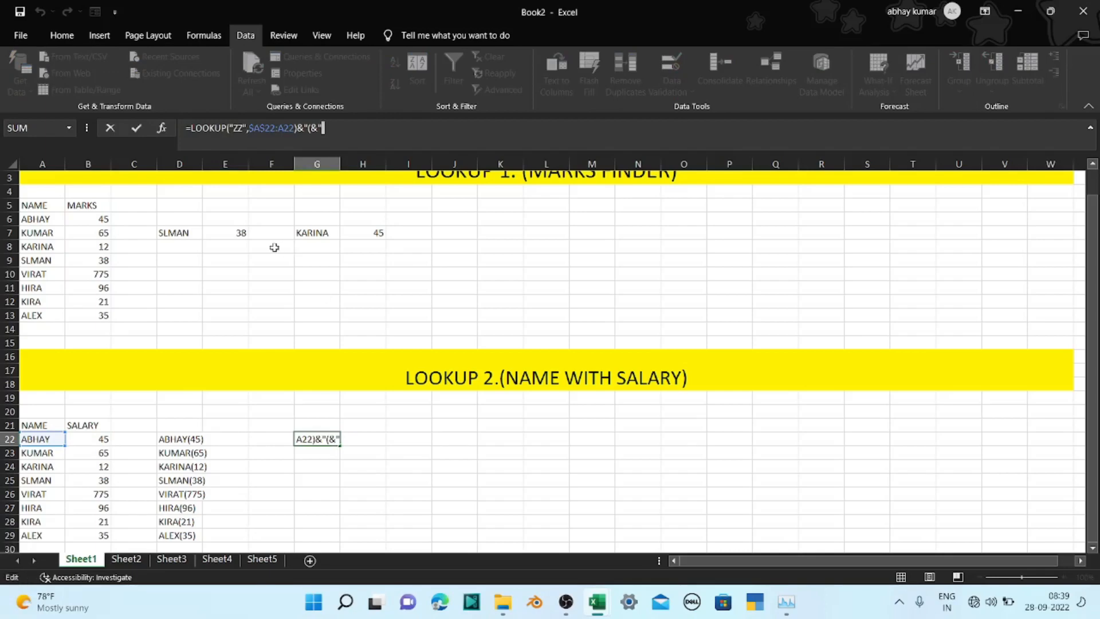
{"action": "key", "text": "BackSpace"}
{"action": "key", "text": "BackSpace"}
{"action": "type", "text": "\""}
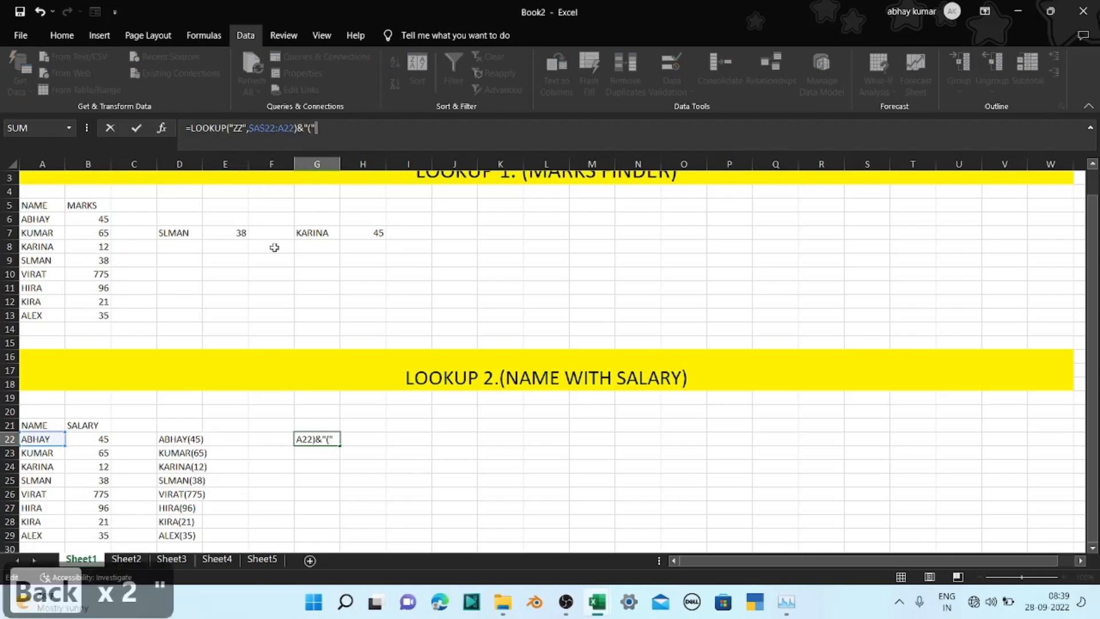
{"action": "type", "text": "&"}
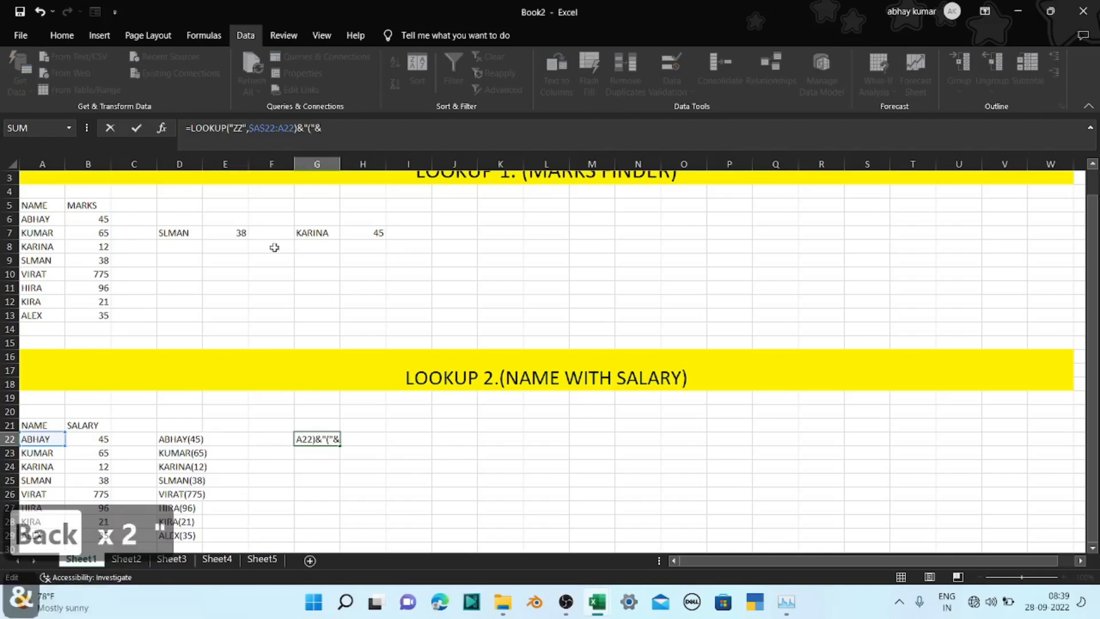
Complete the G22 formula by joining salary cell B22 and the quoted text ")"
{"action": "left_click", "coordinate": [95, 441]}
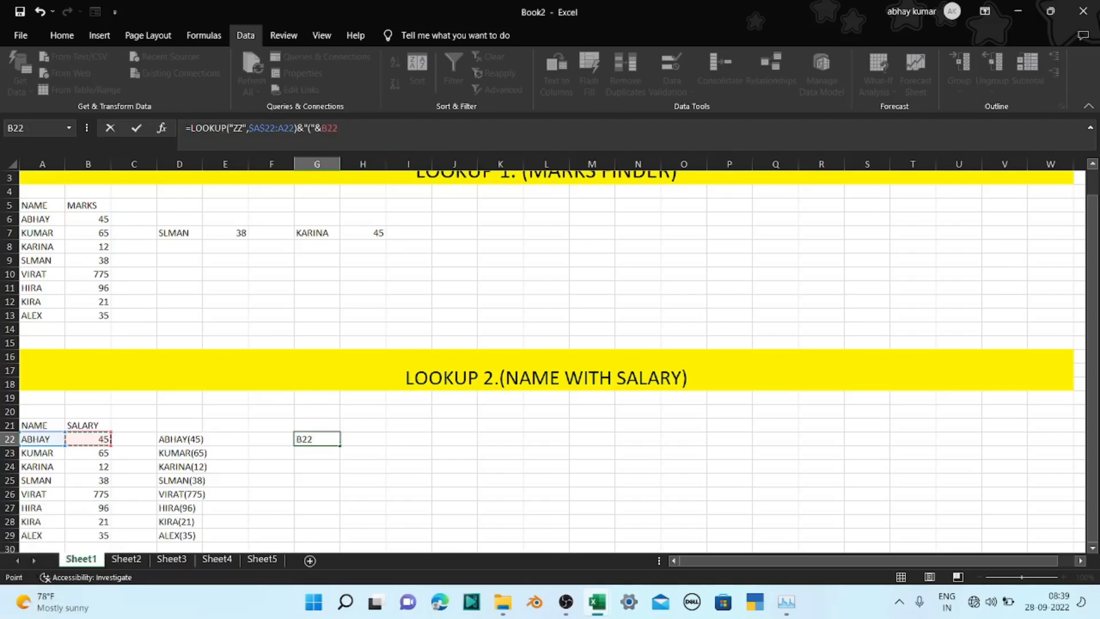
{"action": "type", "text": "&\")"}
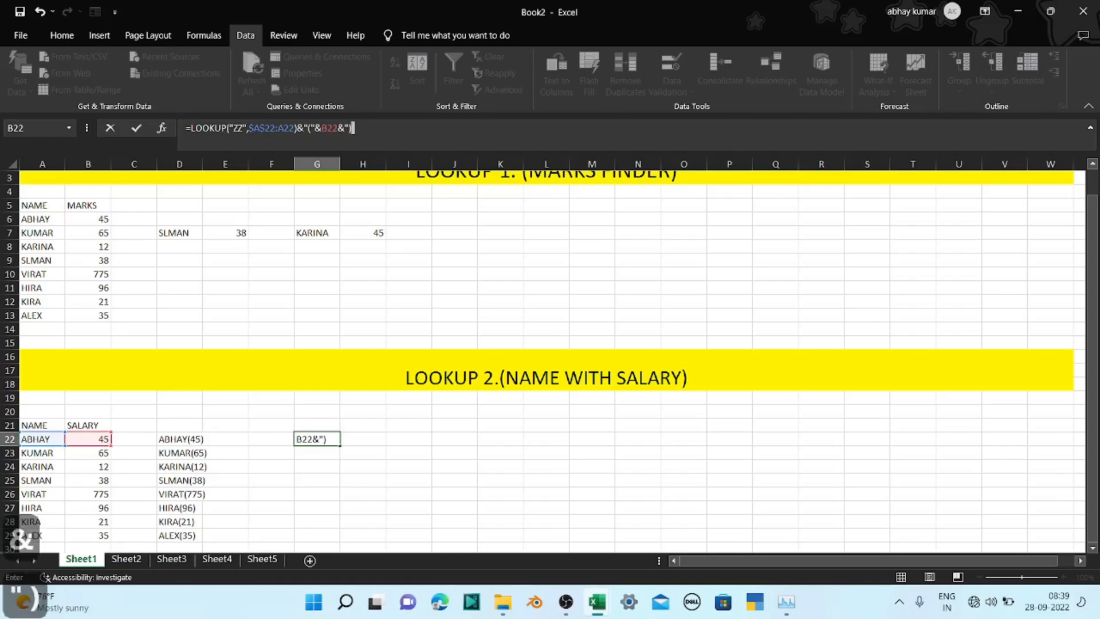
{"action": "type", "text": "\""}
{"action": "key", "text": "Return"}
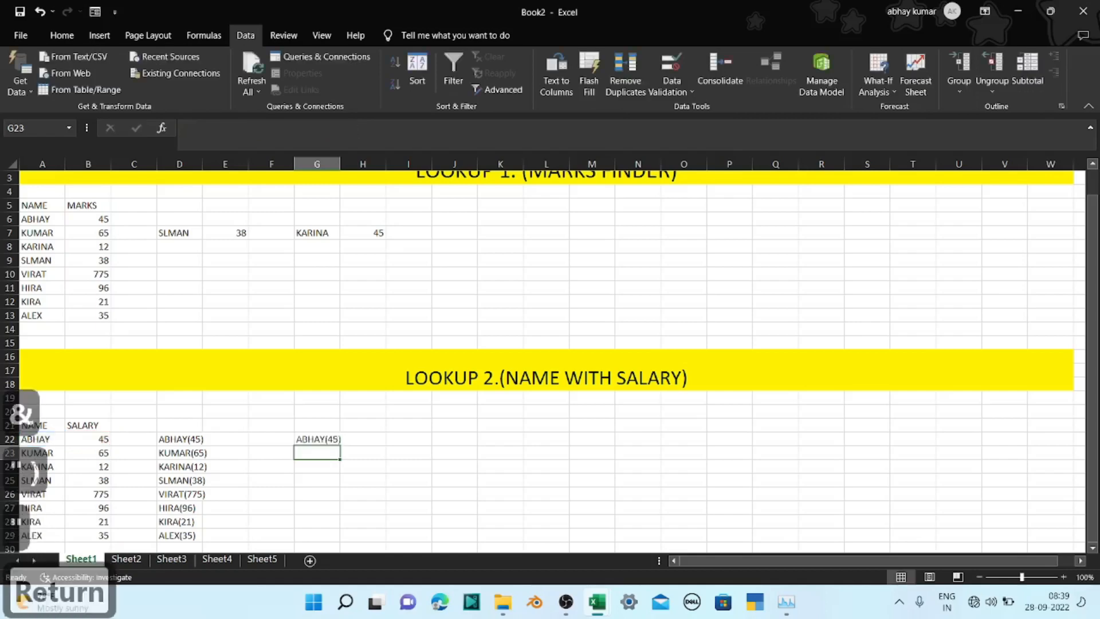
Fill the G22 formula down through G29 for the remaining names
{"action": "key", "text": "Up"}
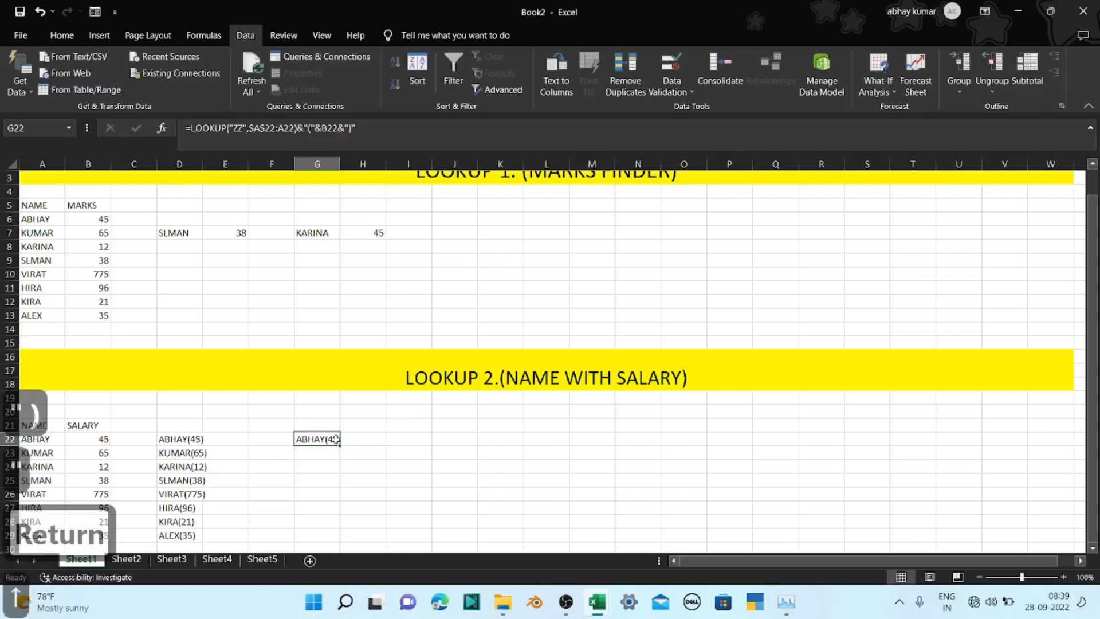
{"action": "left_click_drag", "start_coordinate": [339, 446], "coordinate": [329, 548]}
{"action": "left_click", "coordinate": [329, 549]}
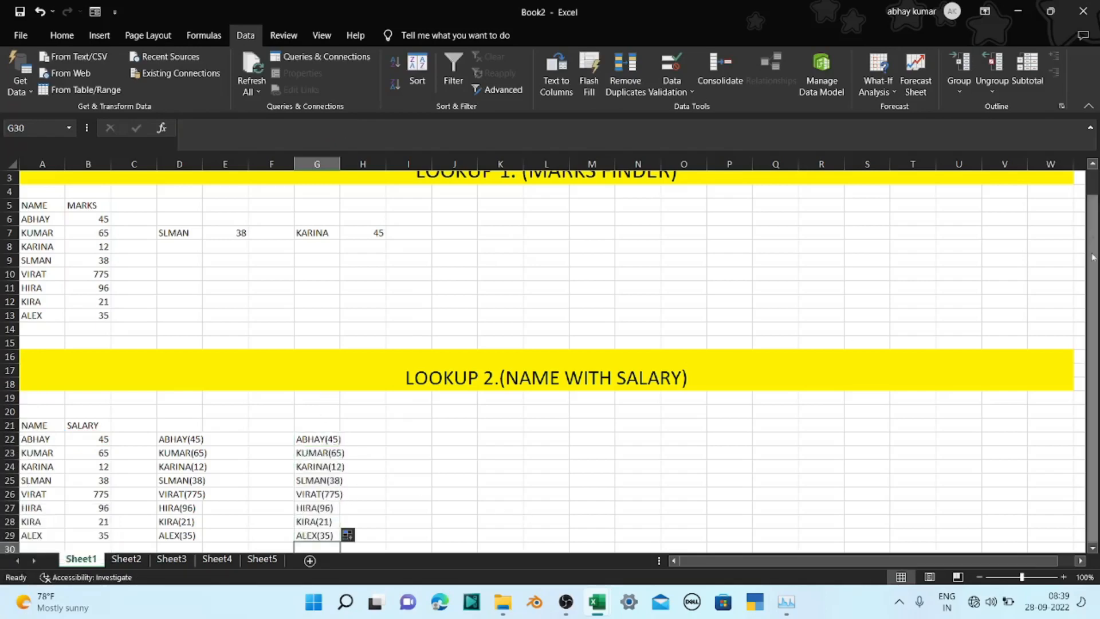
{"action": "left_click_drag", "start_coordinate": [1091, 243], "coordinate": [1090, 268]}
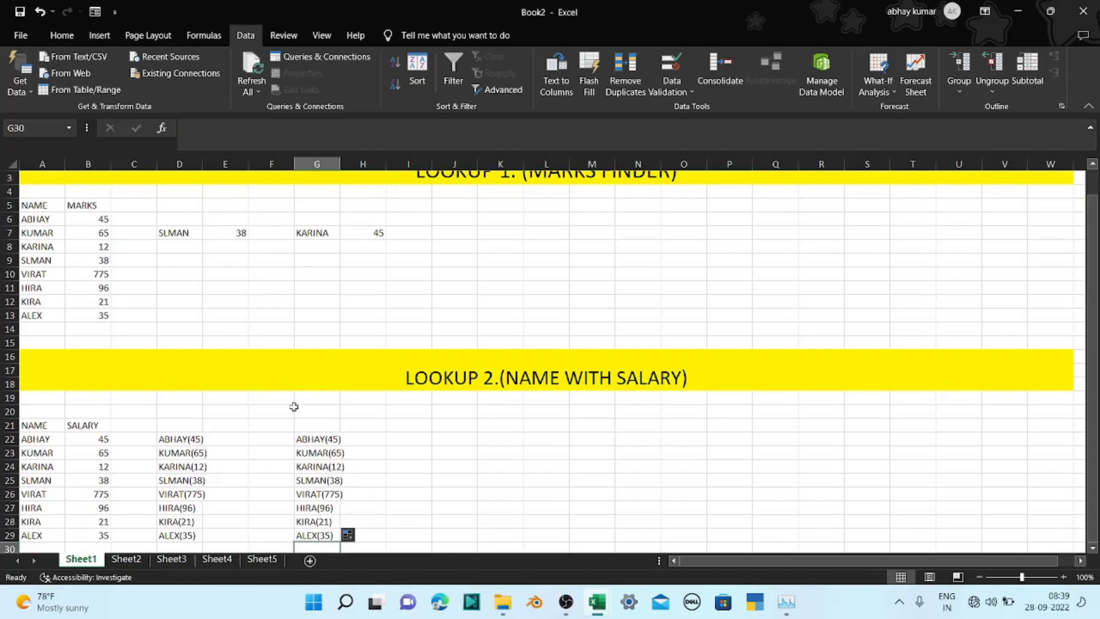
{"action": "left_click", "coordinate": [127, 559]}
{"action": "left_click_drag", "start_coordinate": [1091, 469], "coordinate": [1092, 309]}
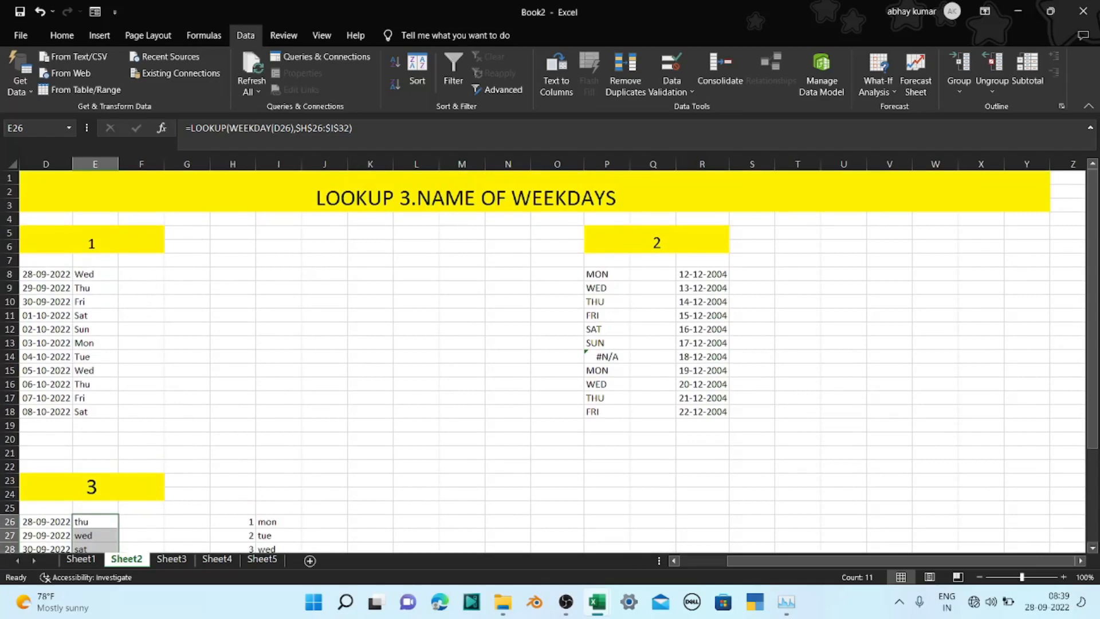
{"action": "left_click", "coordinate": [81, 558]}
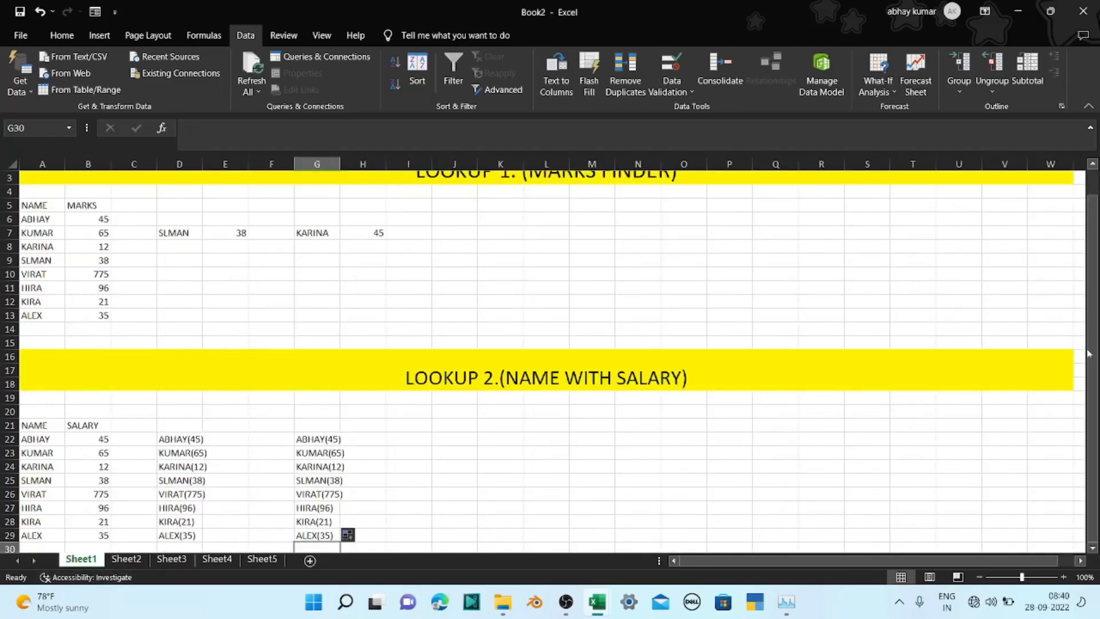
Convert the names and marks range A5:B13 into a table with headers and apply the black-header table style
{"action": "left_click_drag", "start_coordinate": [1088, 353], "coordinate": [1092, 325]}
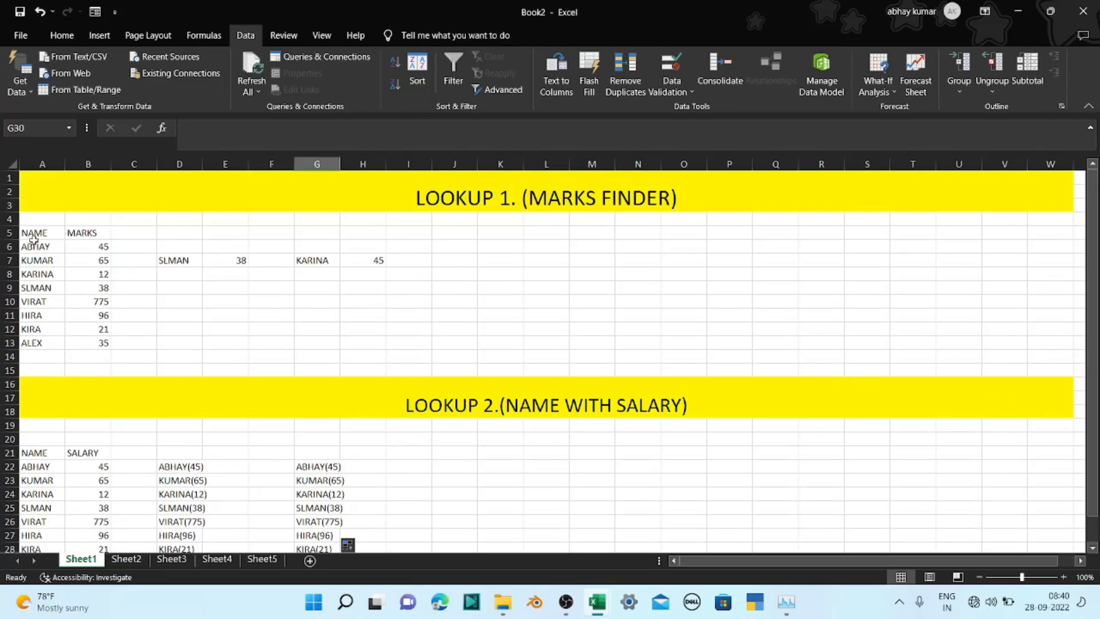
{"action": "left_click_drag", "start_coordinate": [33, 242], "coordinate": [91, 341]}
{"action": "left_click_drag", "start_coordinate": [28, 231], "coordinate": [91, 342]}
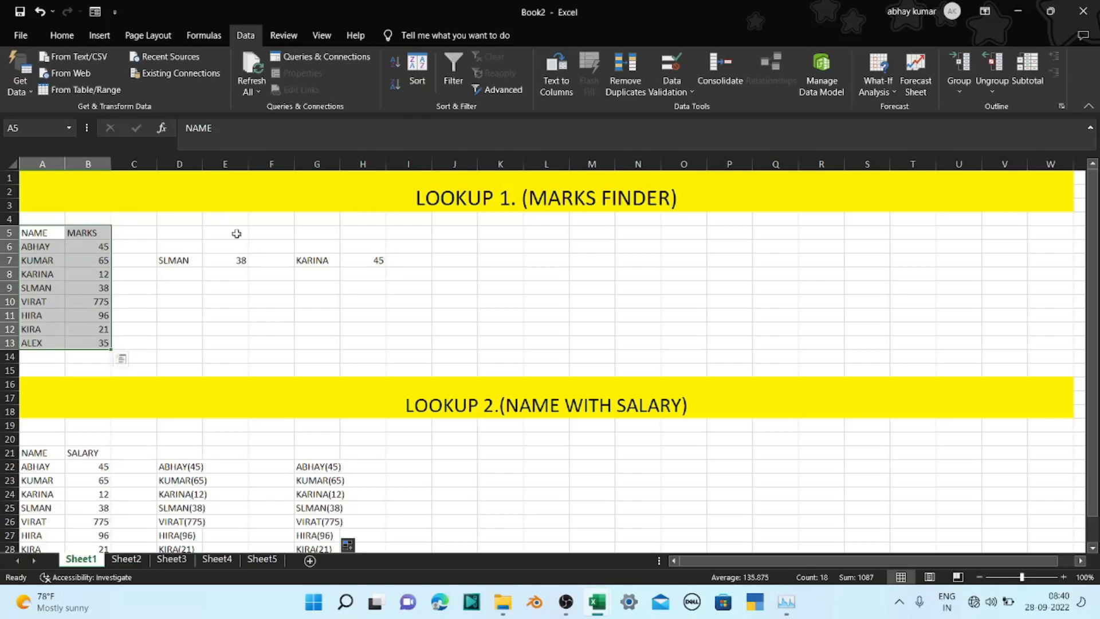
{"action": "key", "text": "ctrl+t"}
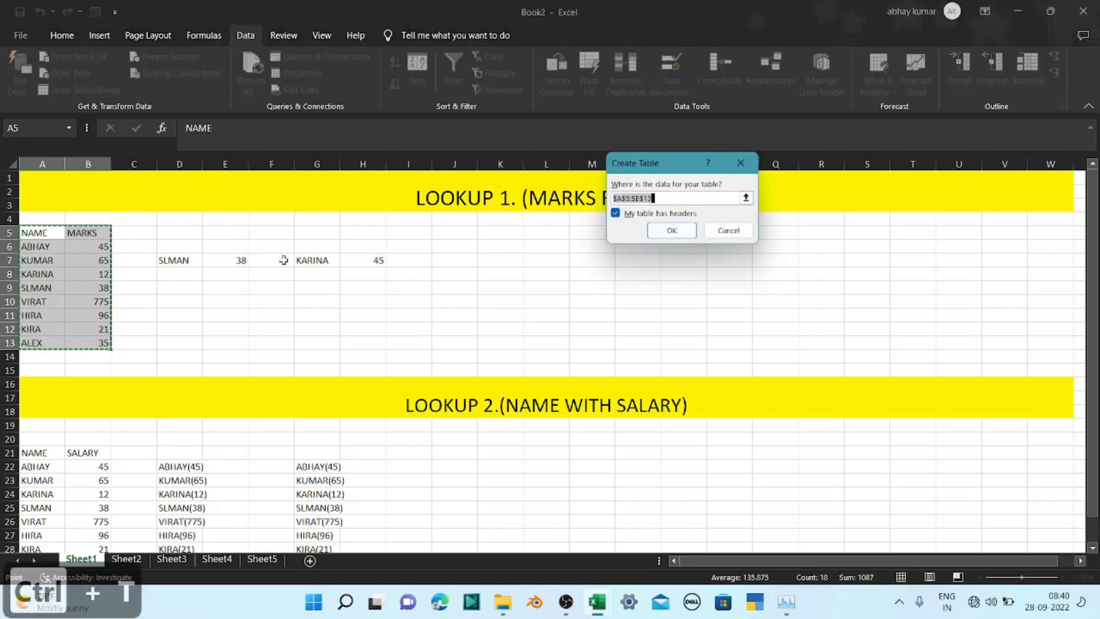
{"action": "left_click", "coordinate": [671, 229]}
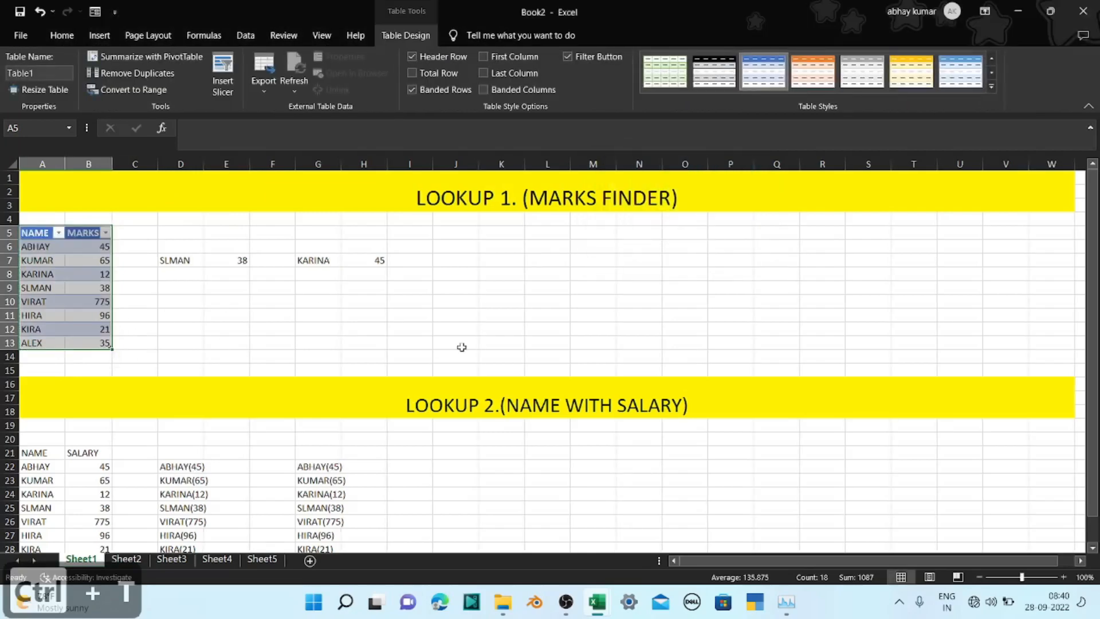
{"action": "left_click", "coordinate": [713, 72]}
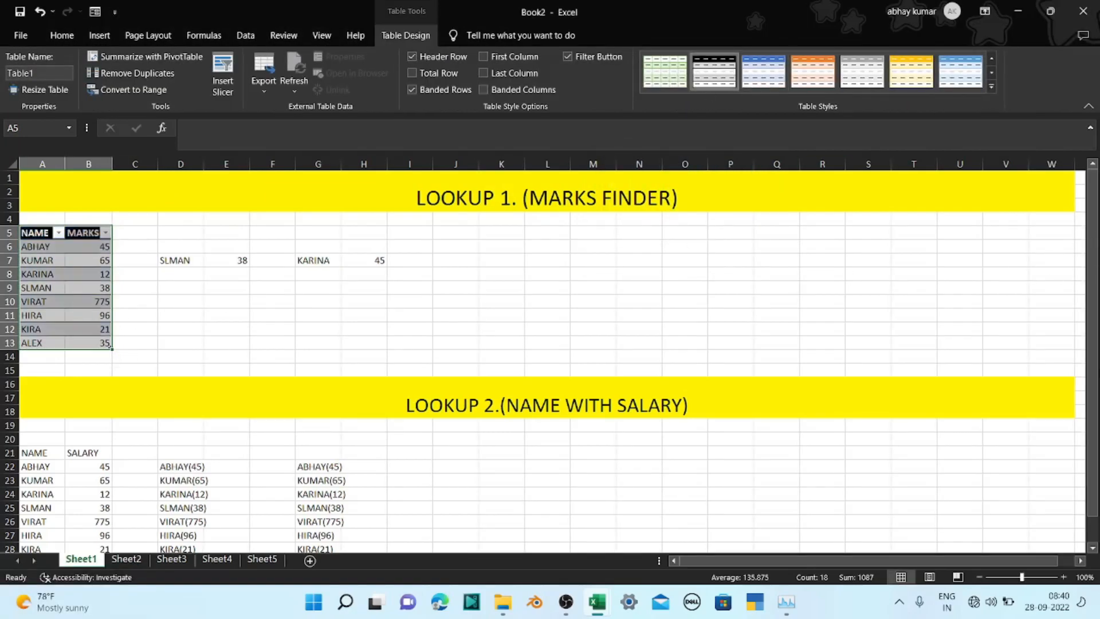
On Sheet2, enter the current date, 28-09-2022, in cell H8 beside the first weekday example
{"action": "scroll", "coordinate": [1085, 457], "scroll_direction": "down", "scroll_amount": 1}
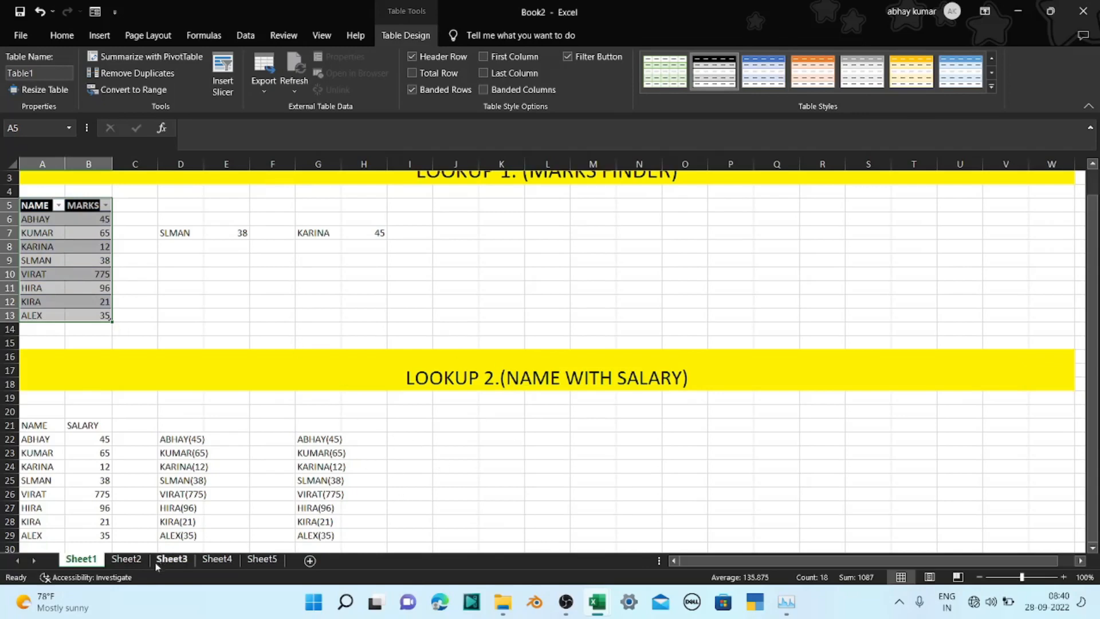
{"action": "left_click", "coordinate": [119, 560]}
{"action": "left_click", "coordinate": [188, 247]}
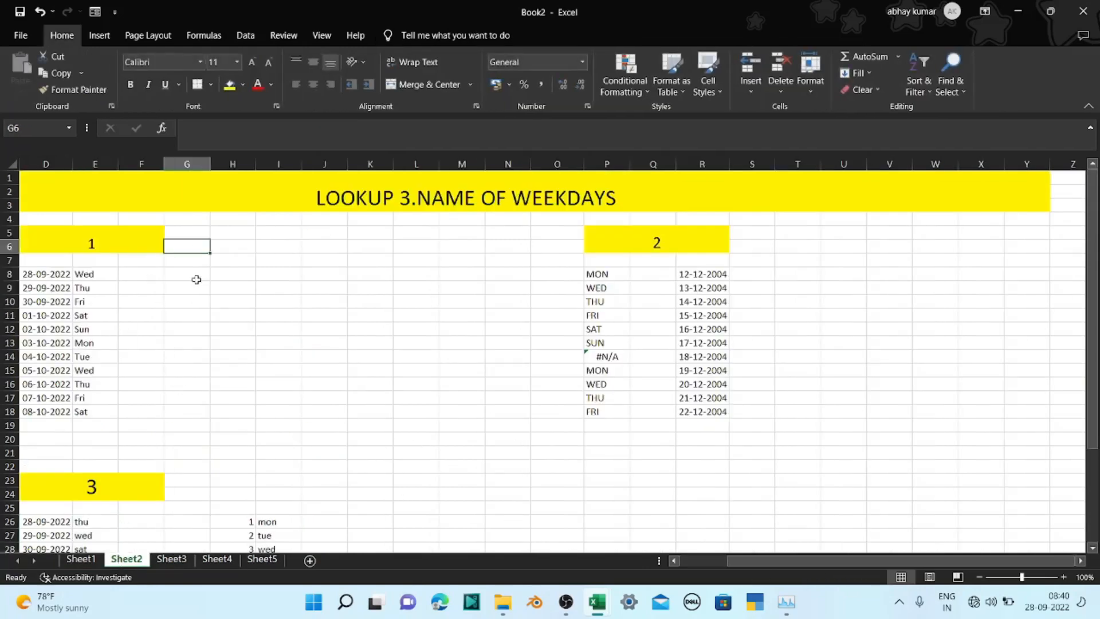
{"action": "left_click", "coordinate": [192, 275]}
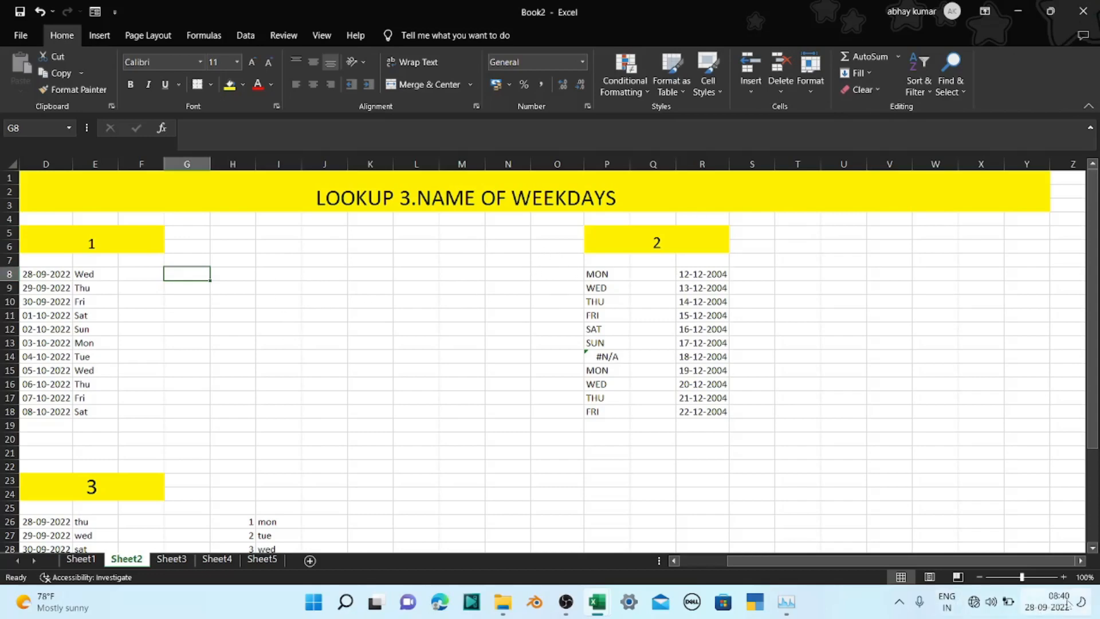
{"action": "left_click", "coordinate": [243, 279]}
{"action": "left_click", "coordinate": [228, 260]}
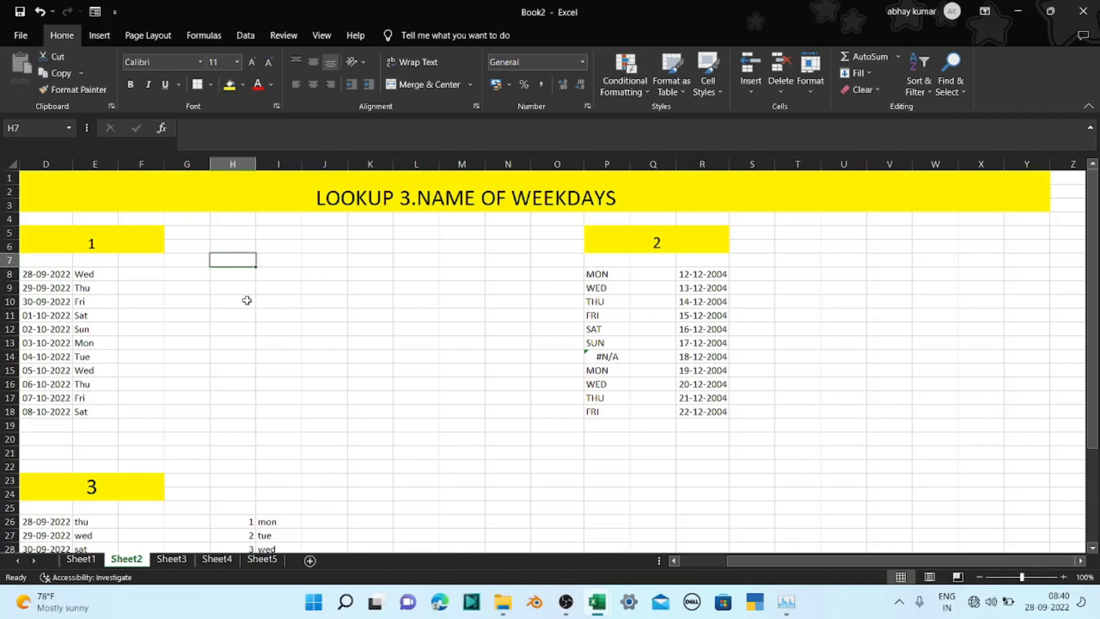
{"action": "left_click", "coordinate": [237, 270]}
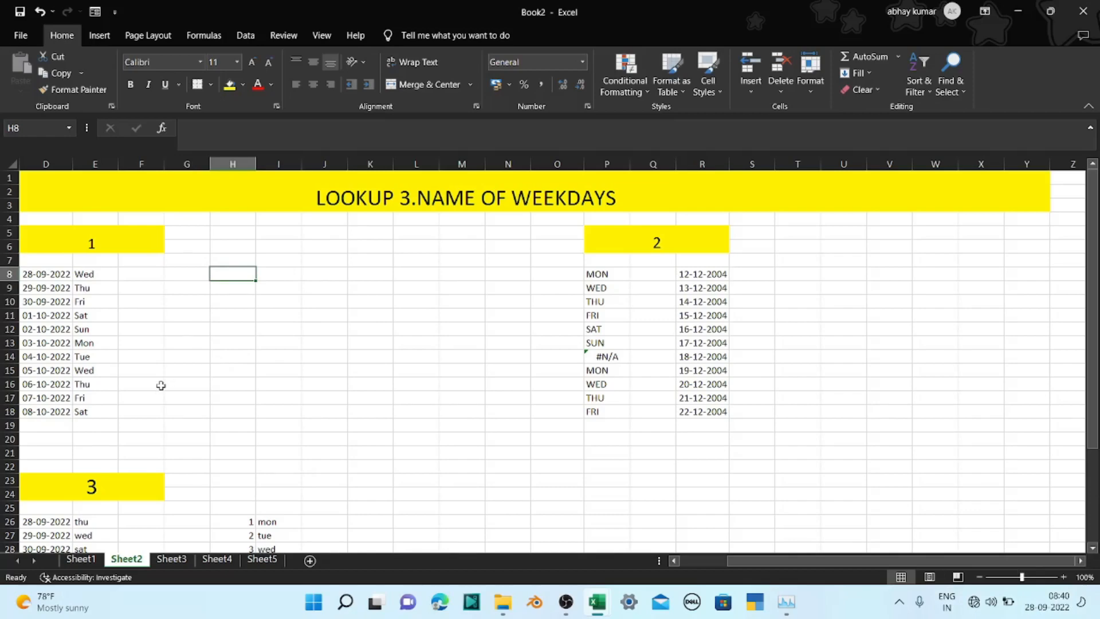
{"action": "key", "text": "ctrl+semicolon"}
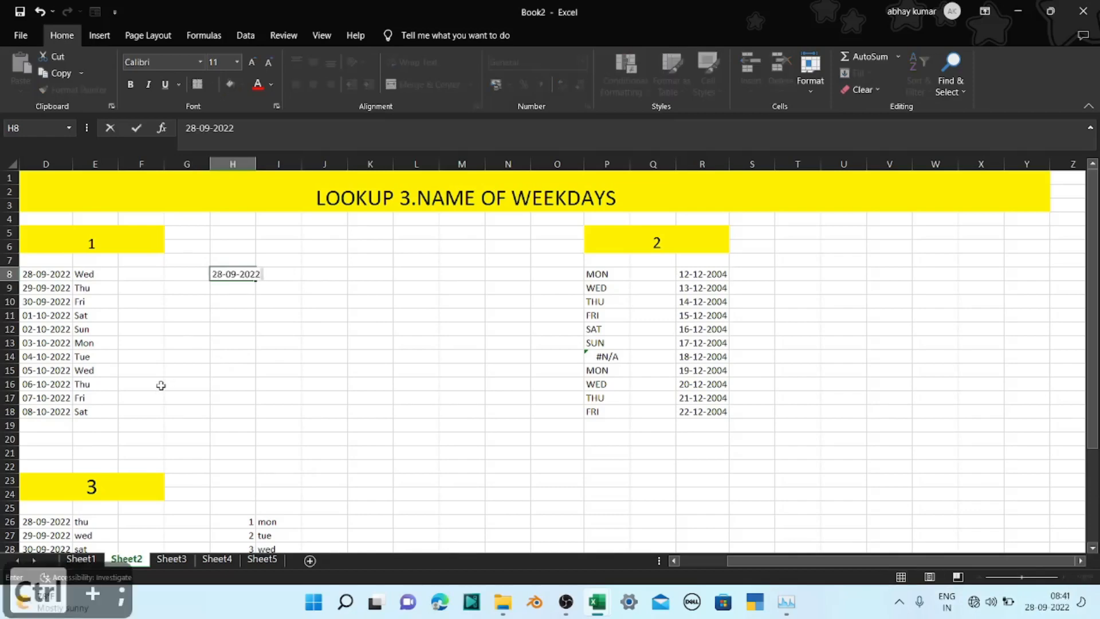
{"action": "key", "text": "Return"}
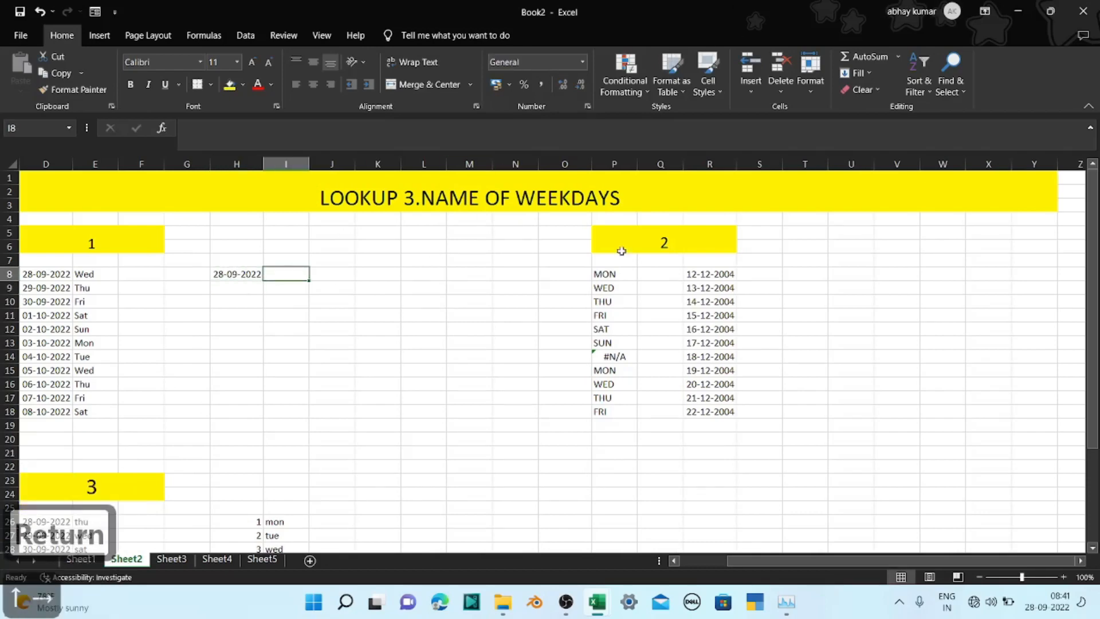
{"action": "mouse_move", "coordinate": [1052, 608]}
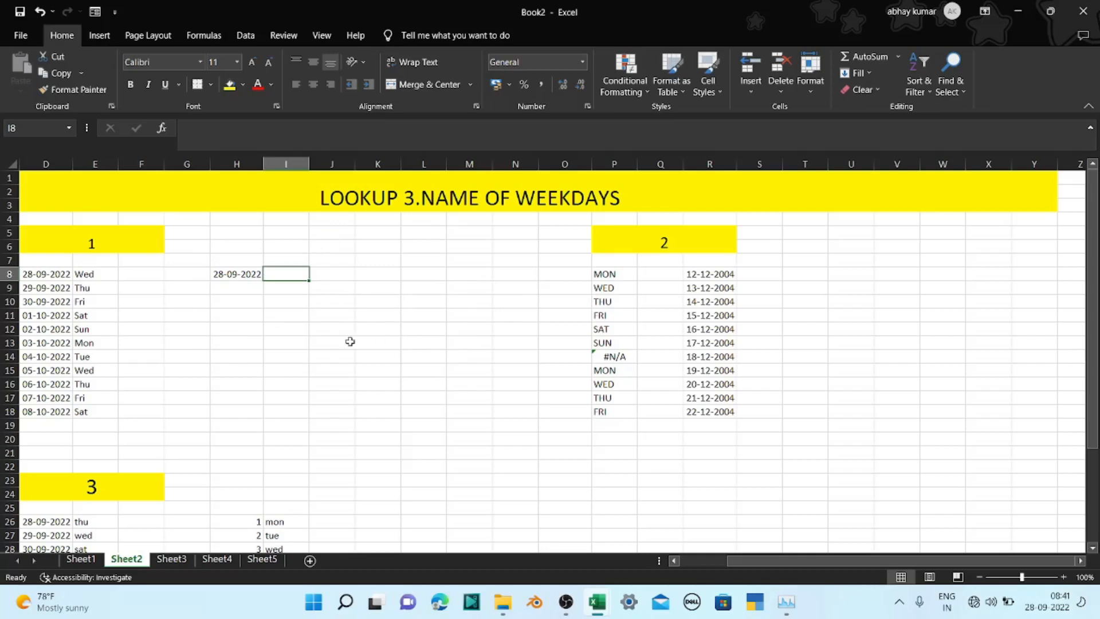
Enter the formula =TEXT(H8,"DDD") in cell I8 to derive the weekday name from the date in H8
{"action": "type", "text": "=text"}
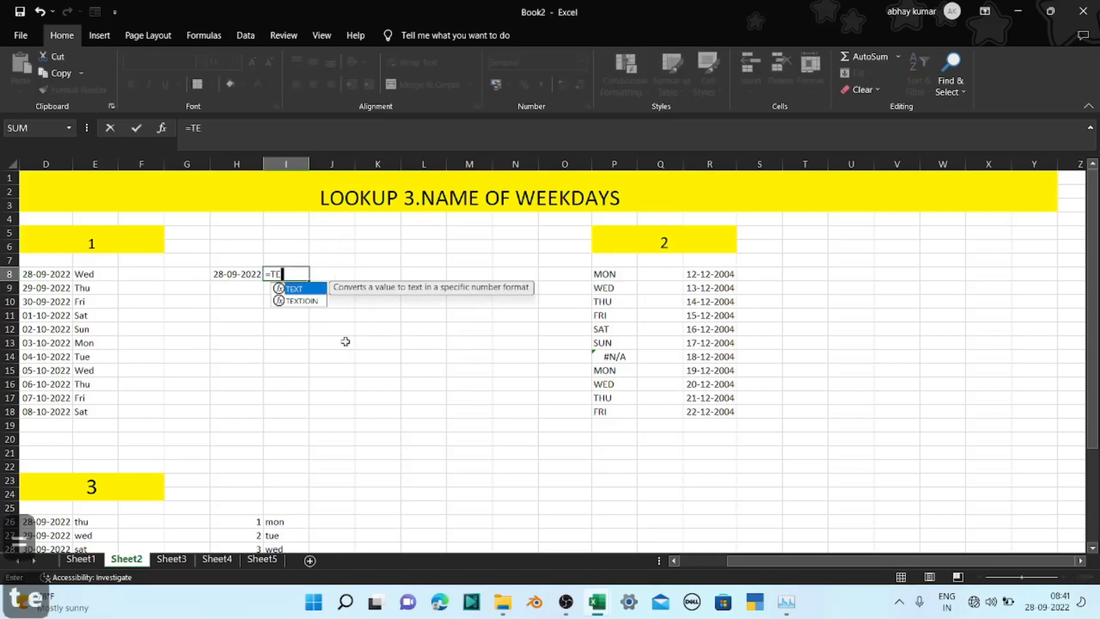
{"action": "key", "text": "Tab"}
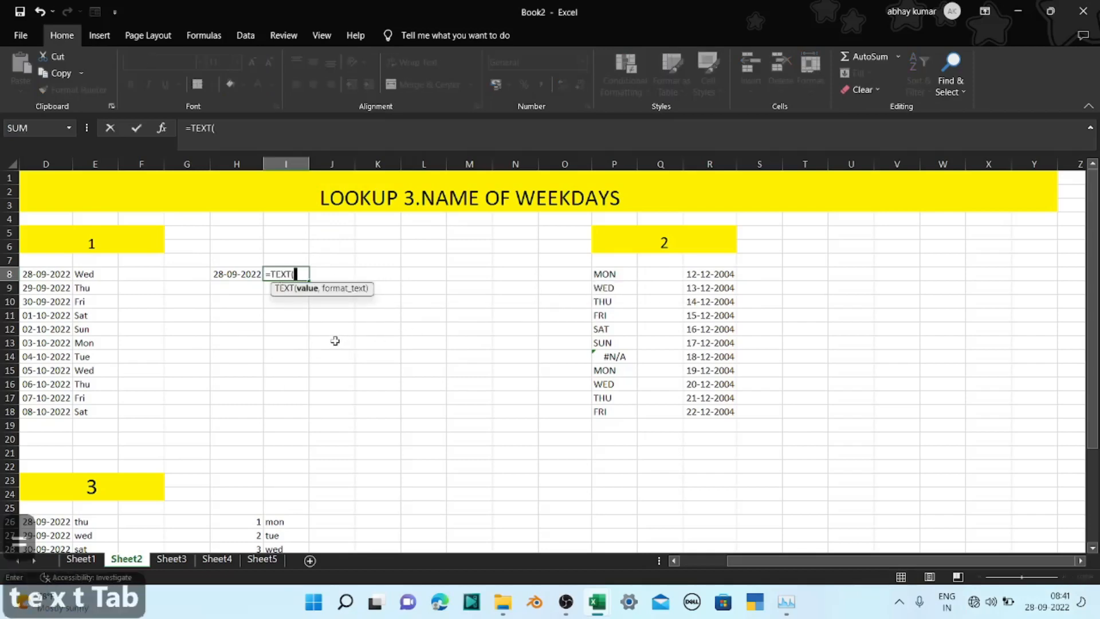
{"action": "key", "text": "Left"}
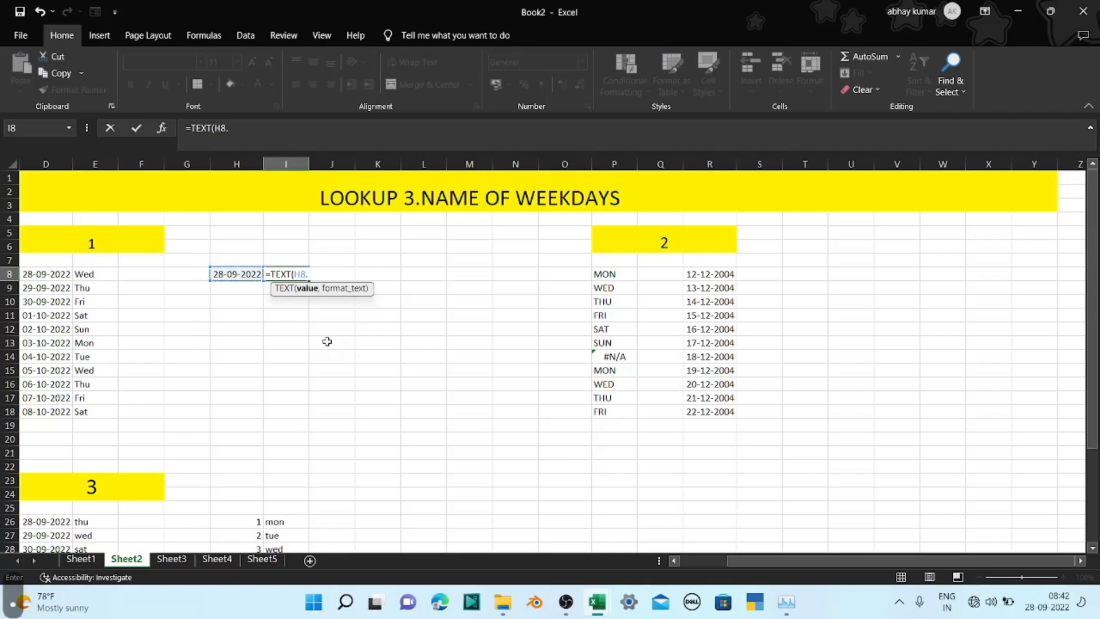
{"action": "key", "text": "BackSpace"}
{"action": "type", "text": ",\""}
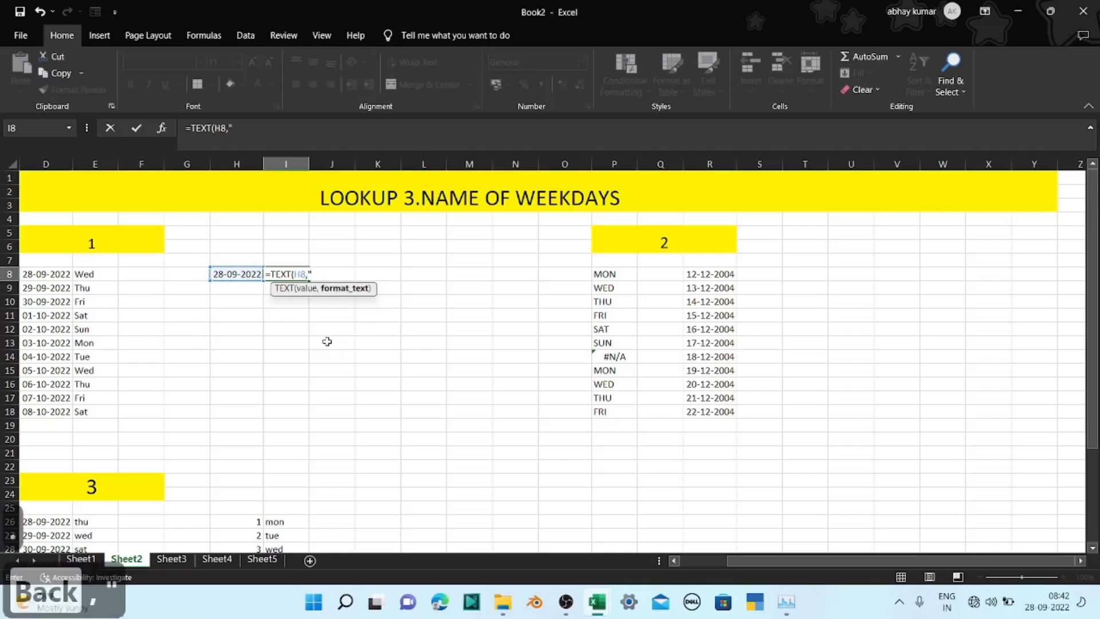
{"action": "type", "text": "DDD\""}
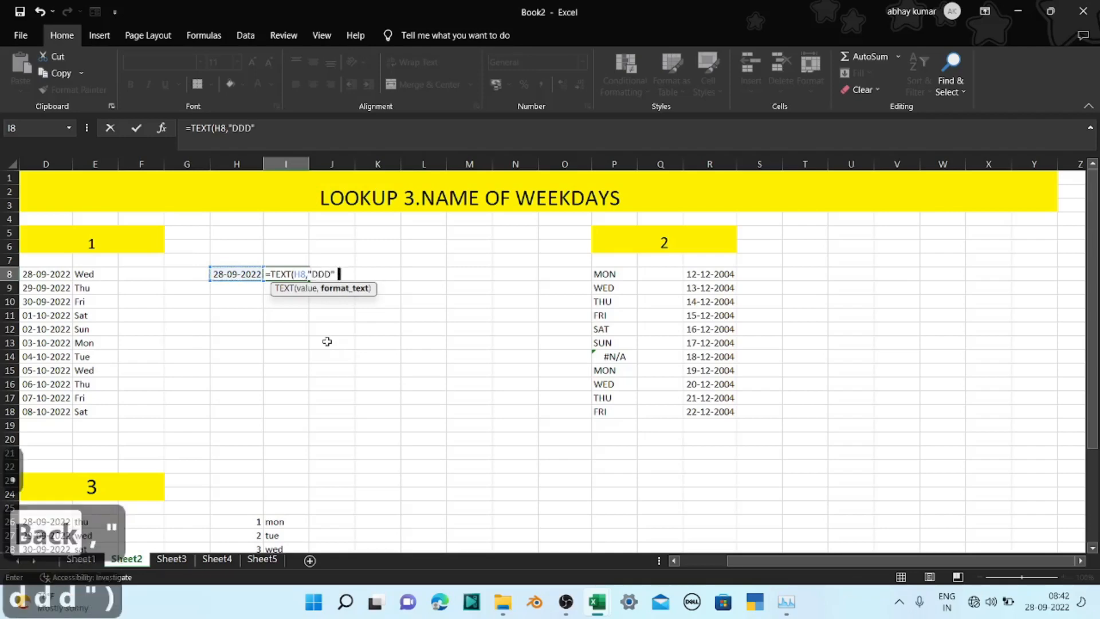
{"action": "type", "text": ")"}
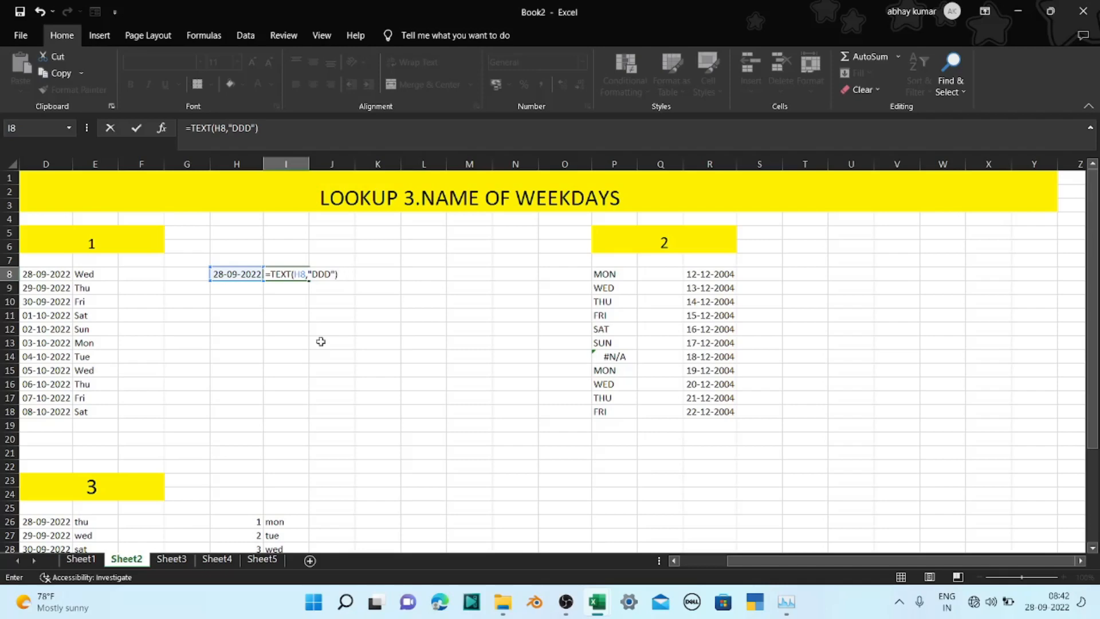
{"action": "key", "text": "Return"}
{"action": "key", "text": "Up"}
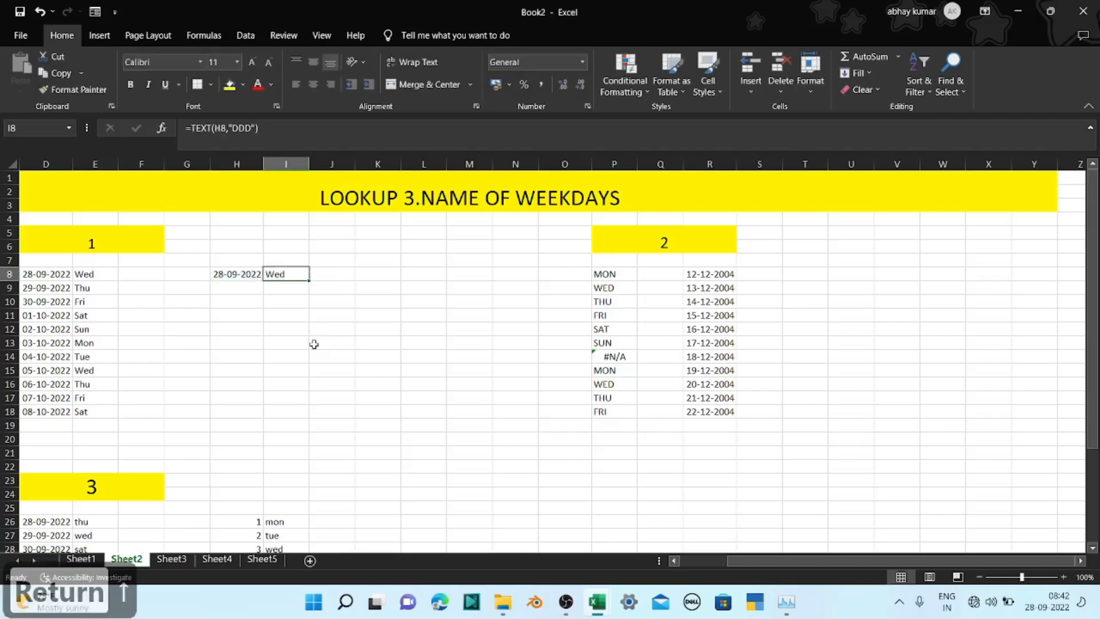
Fill the date in H8 down through H18 and the weekday formula in I8 down through I19
{"action": "left_click", "coordinate": [238, 271]}
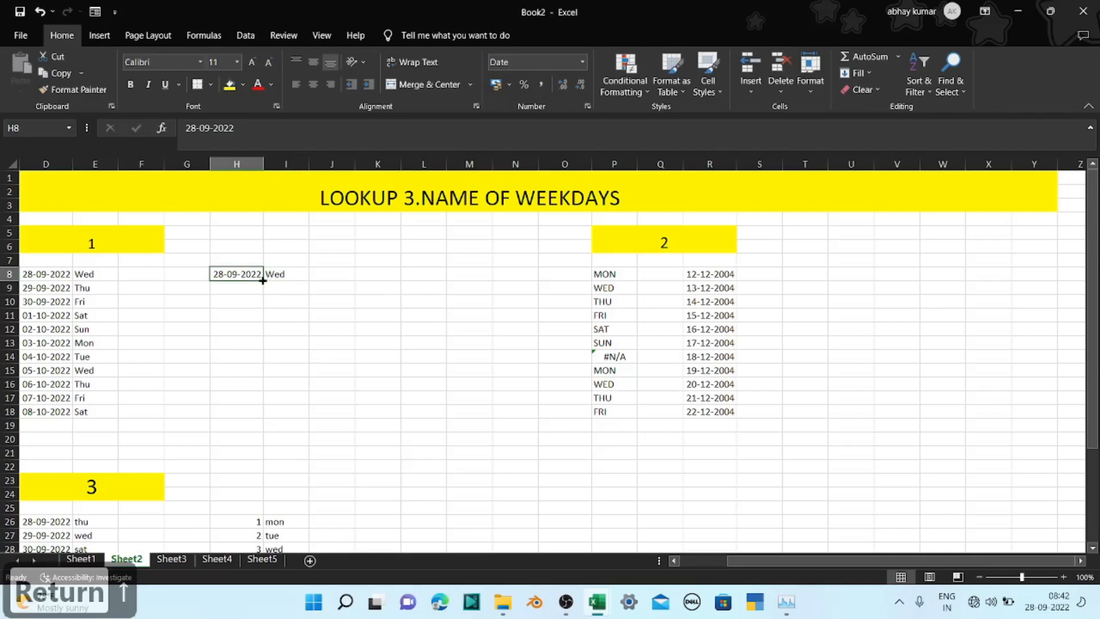
{"action": "left_click_drag", "start_coordinate": [263, 280], "coordinate": [255, 419]}
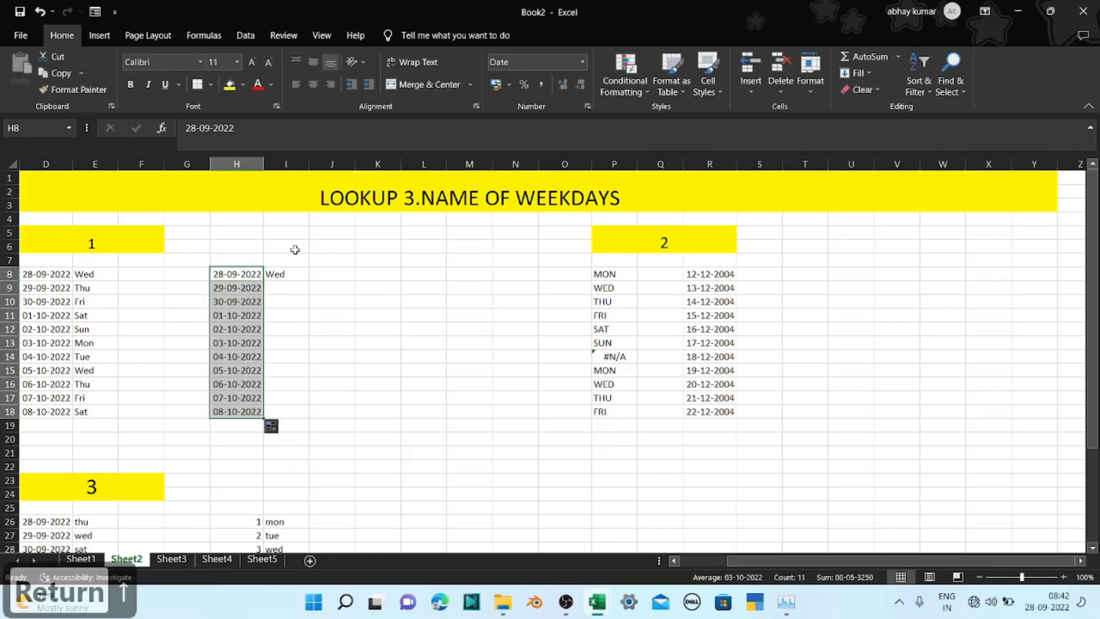
{"action": "left_click", "coordinate": [292, 276]}
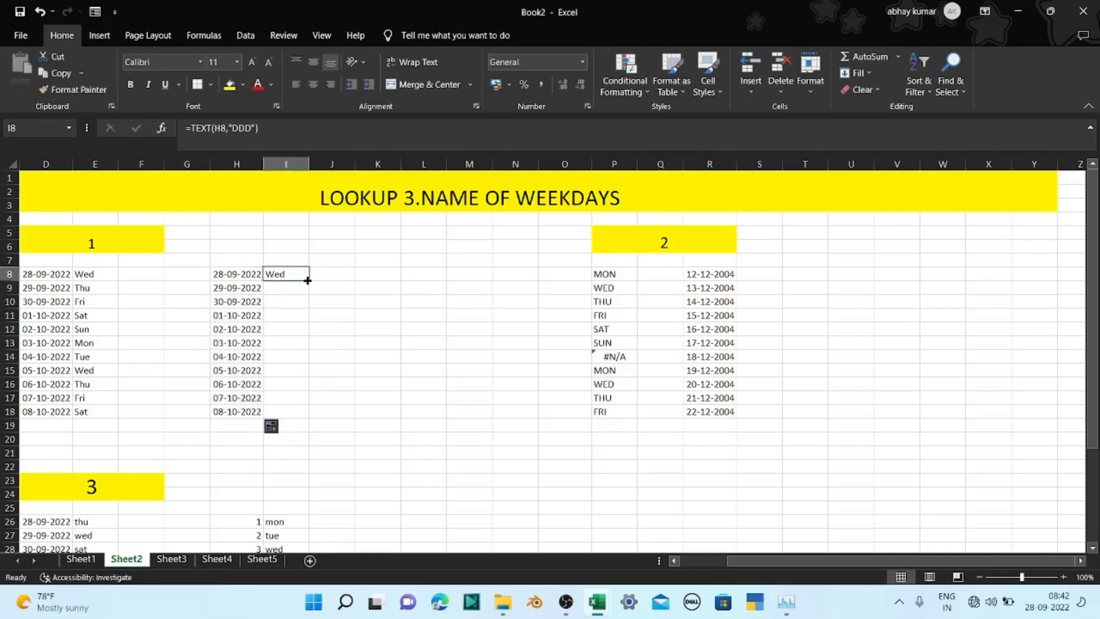
{"action": "left_click_drag", "start_coordinate": [307, 280], "coordinate": [307, 427]}
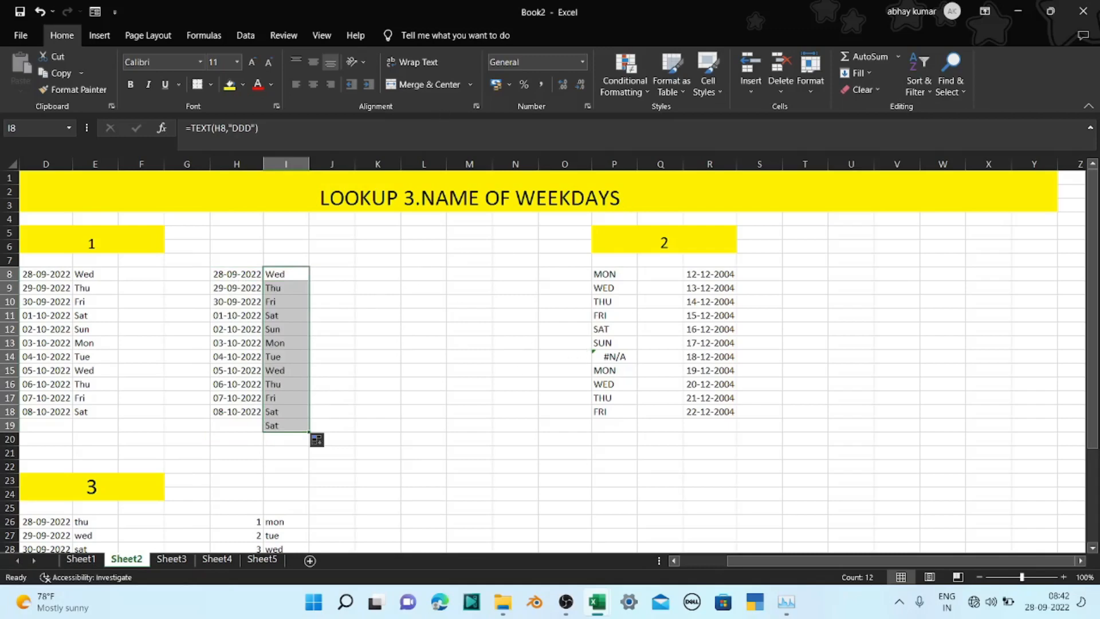
{"action": "left_click", "coordinate": [486, 276]}
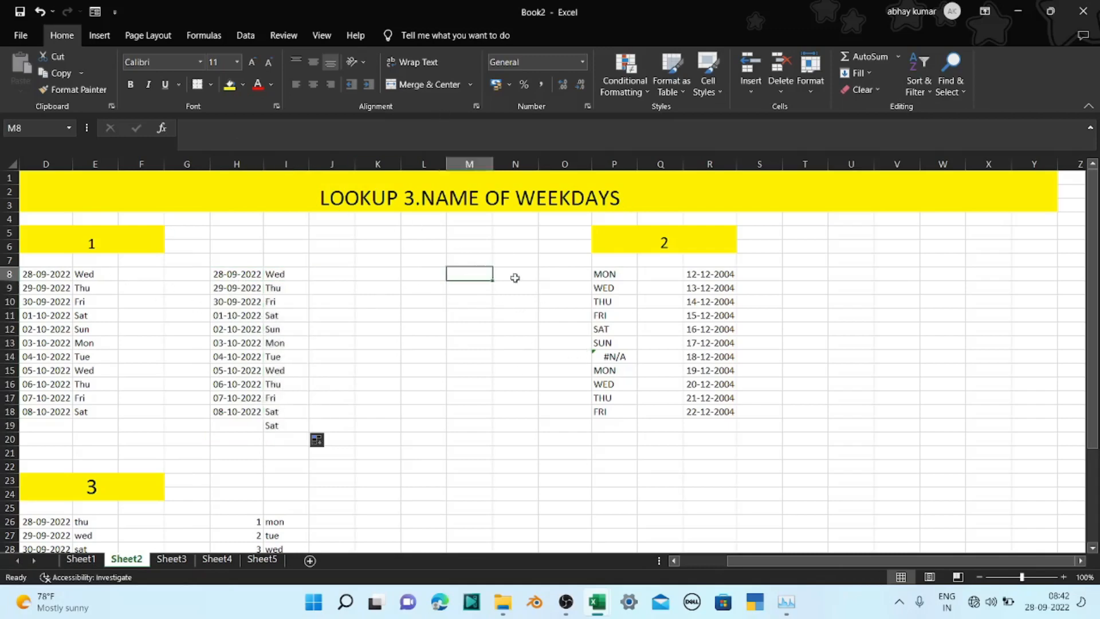
{"action": "left_click_drag", "start_coordinate": [1094, 285], "coordinate": [1095, 286]}
{"action": "left_click", "coordinate": [287, 273]}
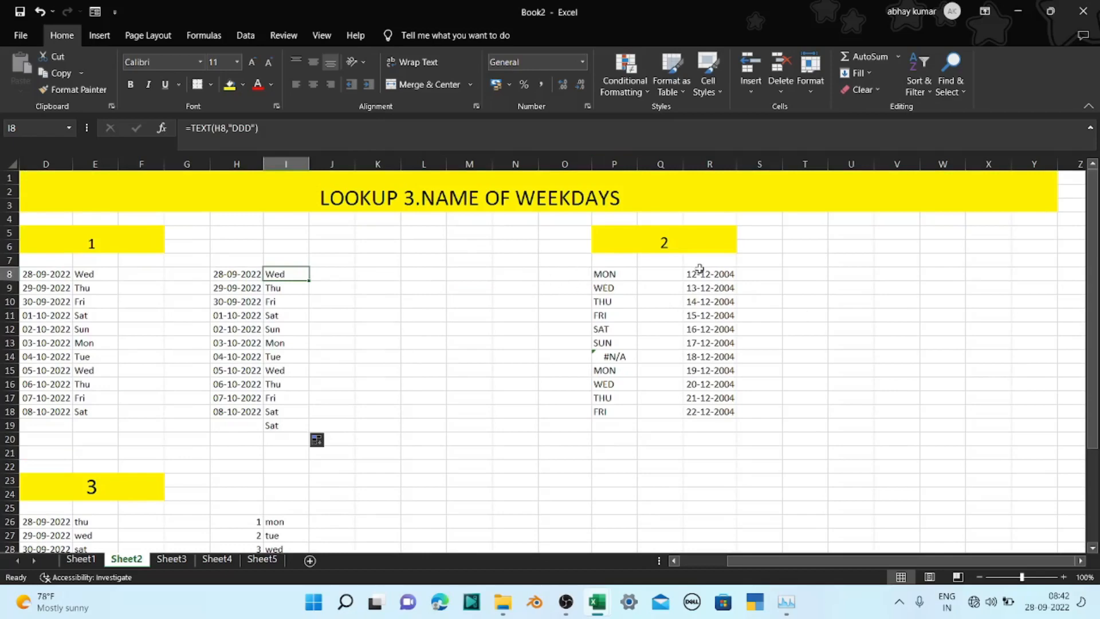
{"action": "left_click", "coordinate": [804, 268]}
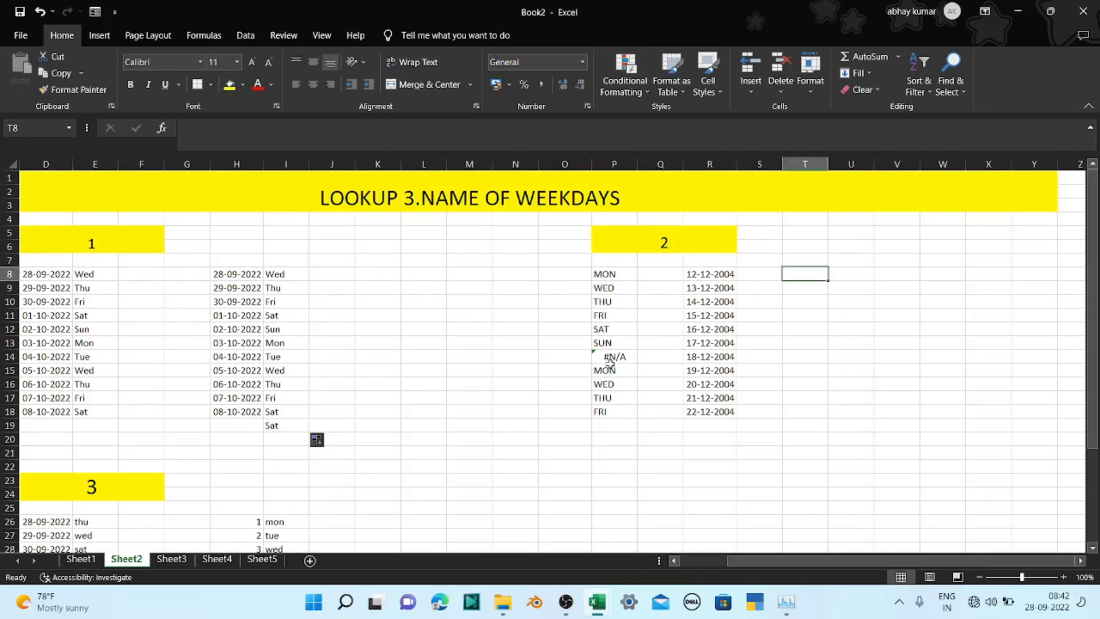
{"action": "left_click", "coordinate": [395, 287]}
{"action": "left_click", "coordinate": [327, 289]}
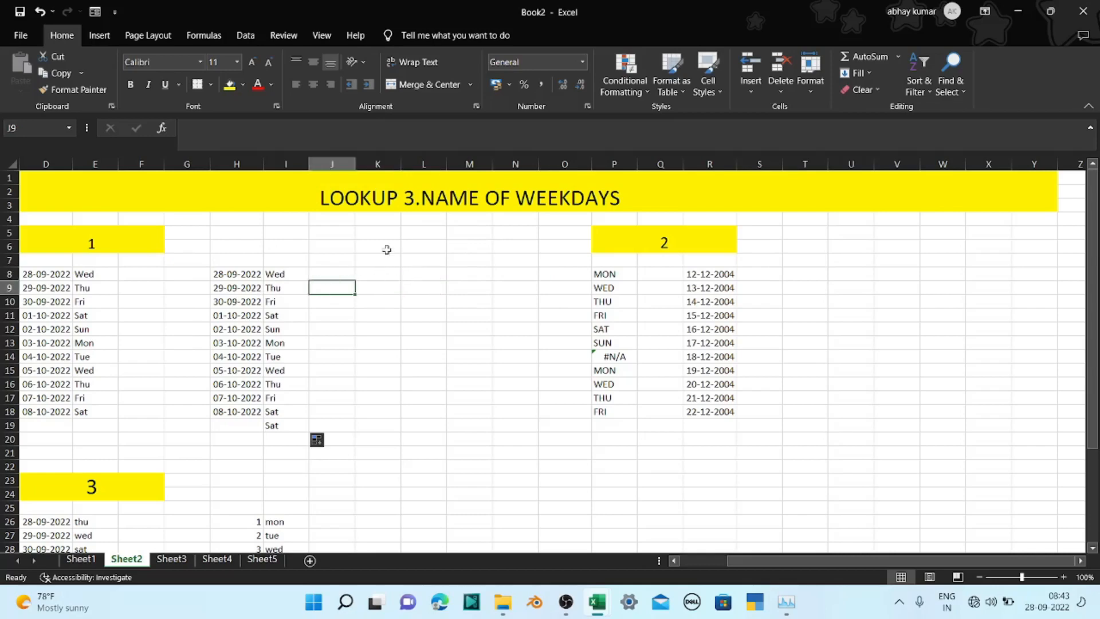
Insert the current time, 08:43, in cells K8 and L8
{"action": "left_click", "coordinate": [373, 287]}
{"action": "left_click", "coordinate": [380, 276]}
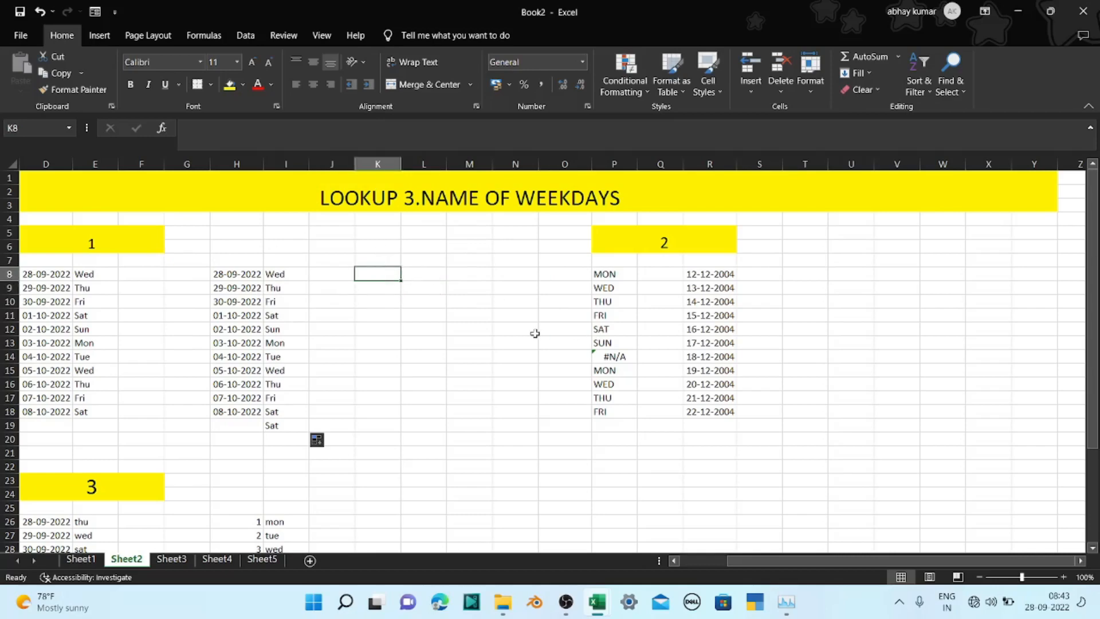
{"action": "key", "text": "ctrl+shift+semicolon"}
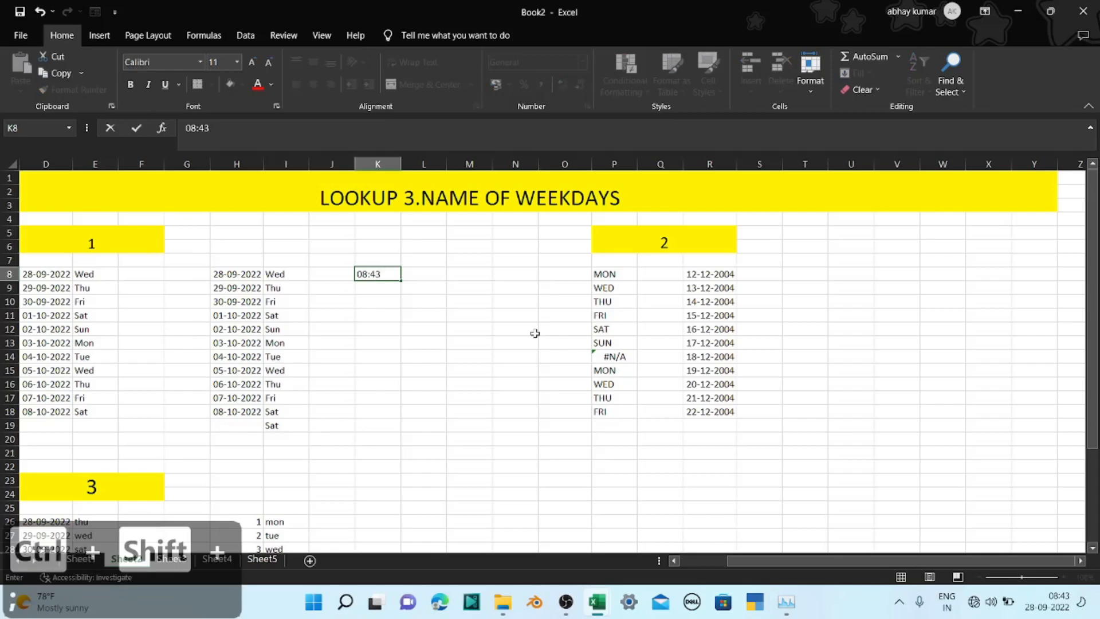
{"action": "key", "text": "Tab"}
{"action": "key", "text": "ctrl+shift+semicolon"}
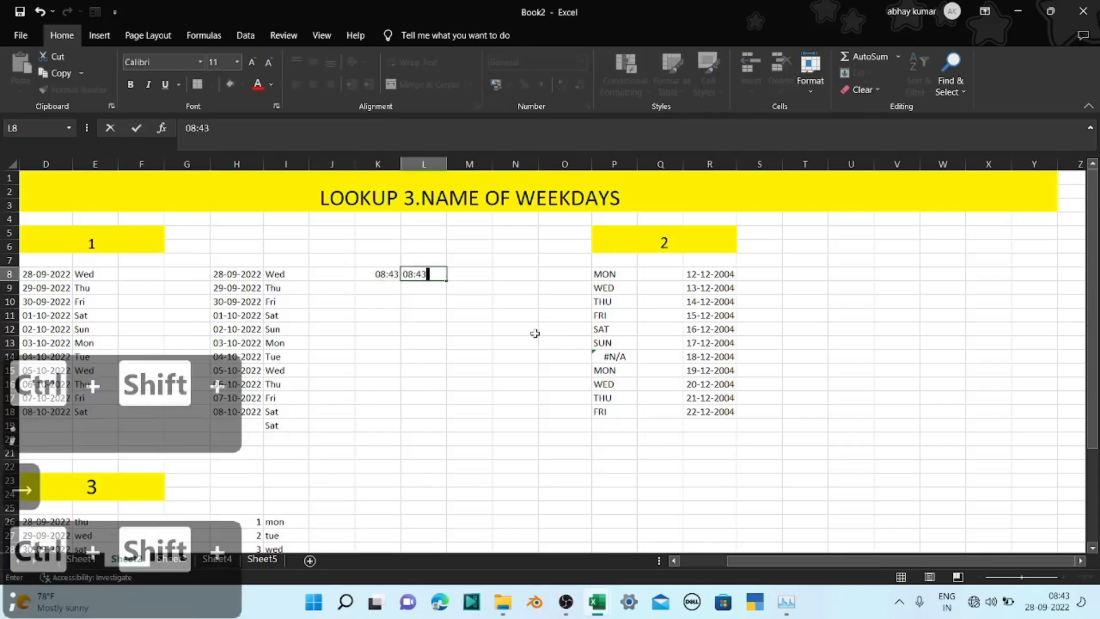
Begin a LOOKUP formula in cell T8 with WEEKDAY of date cell R8 as the lookup value
{"action": "left_click", "coordinate": [784, 279]}
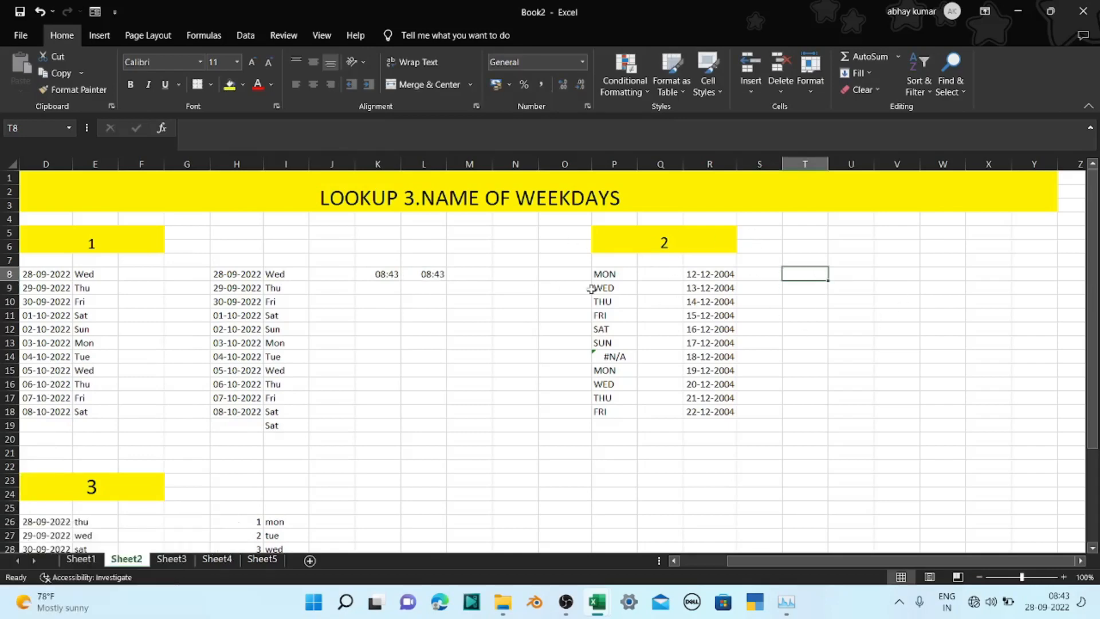
{"action": "type", "text": "=LOO"}
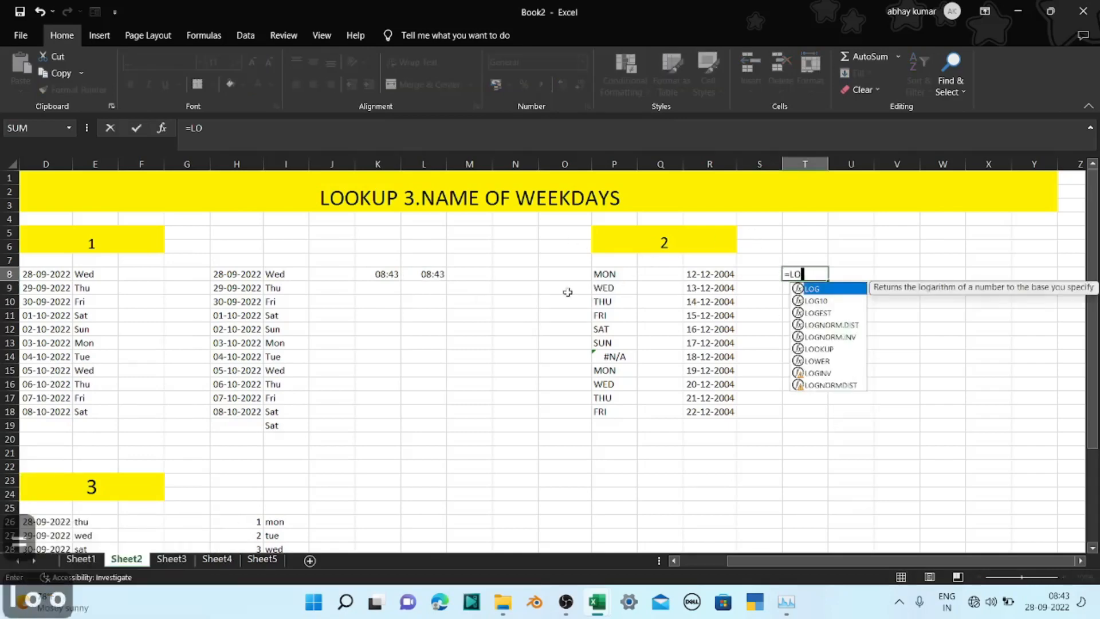
{"action": "key", "text": "Tab"}
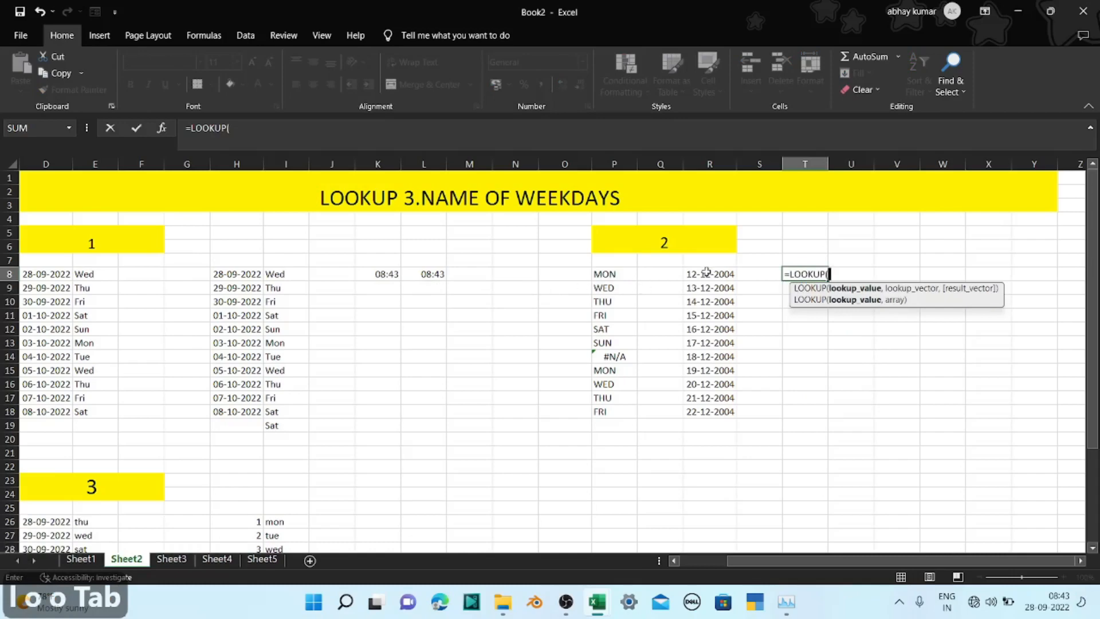
{"action": "type", "text": "we"}
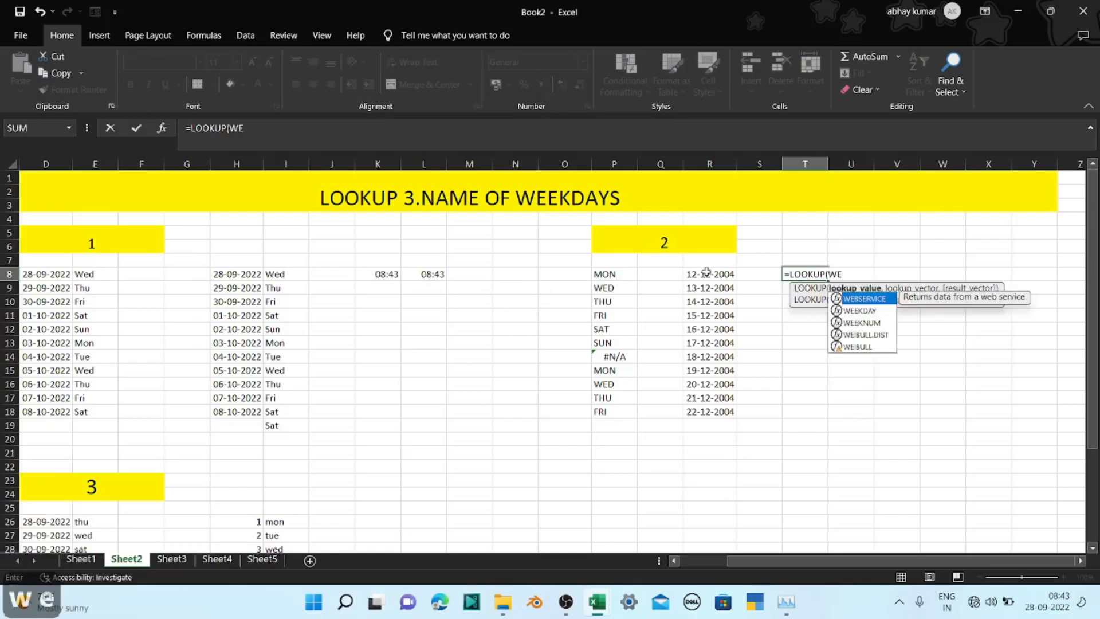
{"action": "key", "text": "Tab"}
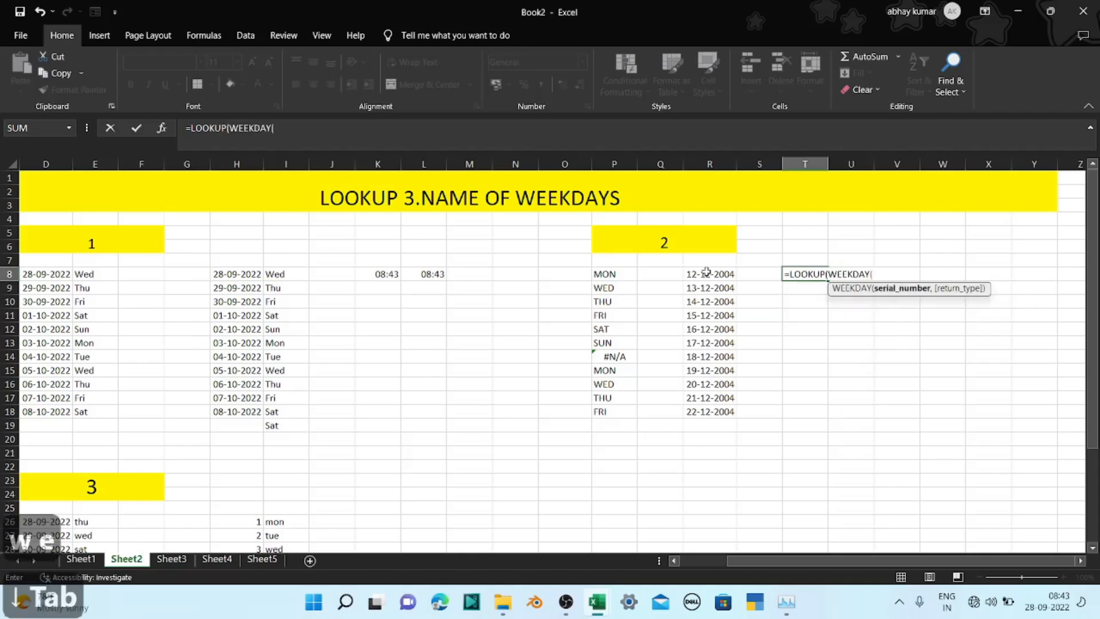
{"action": "left_click", "coordinate": [712, 275]}
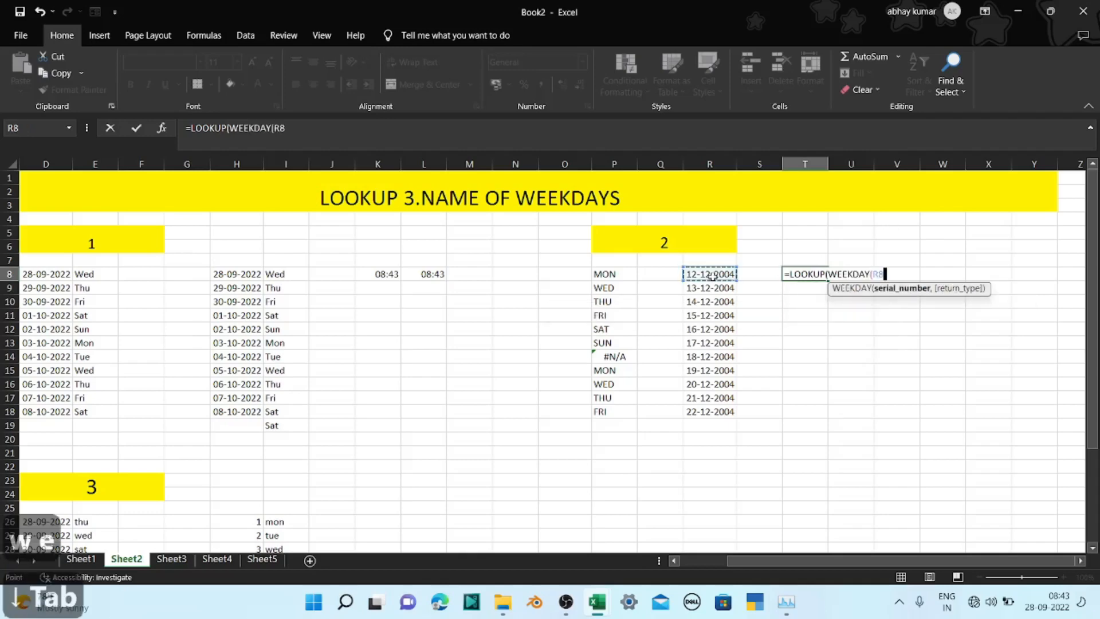
Raise the system volume to 100
{"action": "key", "text": "XF86AudioRaiseVolume"}
{"action": "key", "text": "XF86AudioRaiseVolume"}
{"action": "key", "text": "XF86AudioRaiseVolume"}
{"action": "key", "text": "XF86AudioRaiseVolume"}
{"action": "key", "text": "XF86AudioRaiseVolume"}
{"action": "key", "text": "XF86AudioRaiseVolume"}
{"action": "key", "text": "XF86AudioRaiseVolume"}
{"action": "key", "text": "XF86AudioRaiseVolume"}
{"action": "key", "text": "XF86AudioRaiseVolume"}
{"action": "key", "text": "XF86AudioRaiseVolume"}
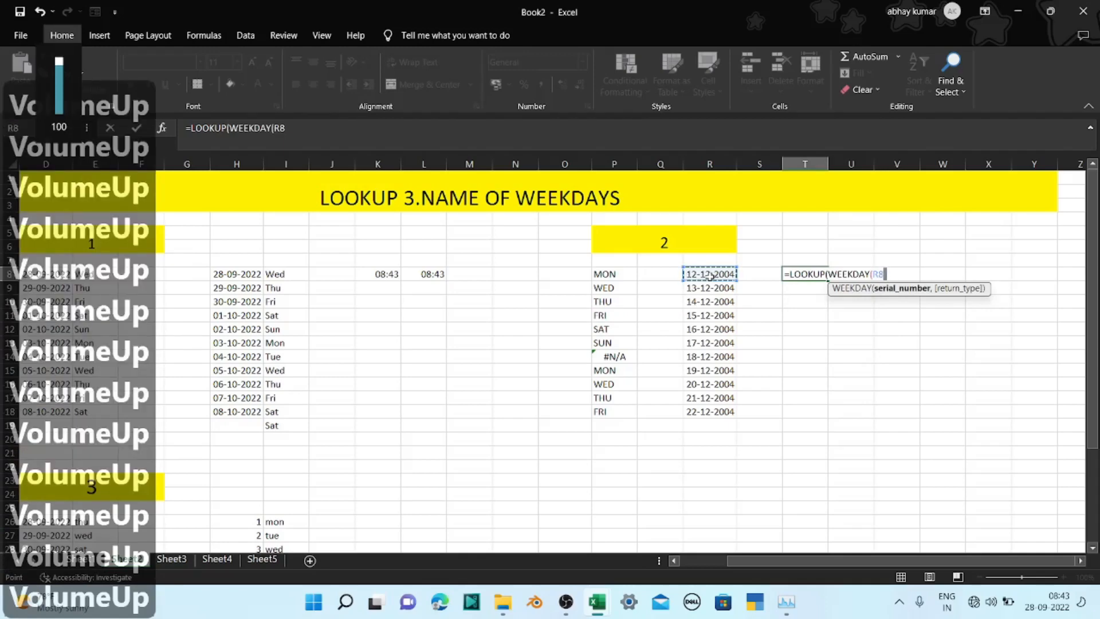
Close the WEEKDAY function in the T8 formula and add the lookup vector {1,2,34,5,6,7}
{"action": "type", "text": ")"}
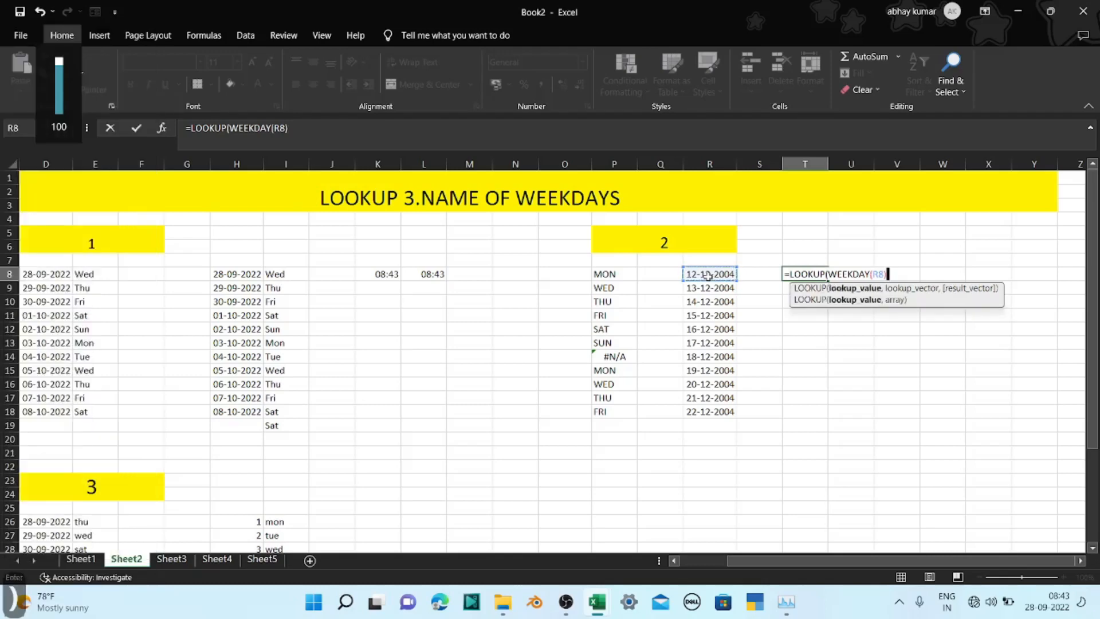
{"action": "type", "text": ",{"}
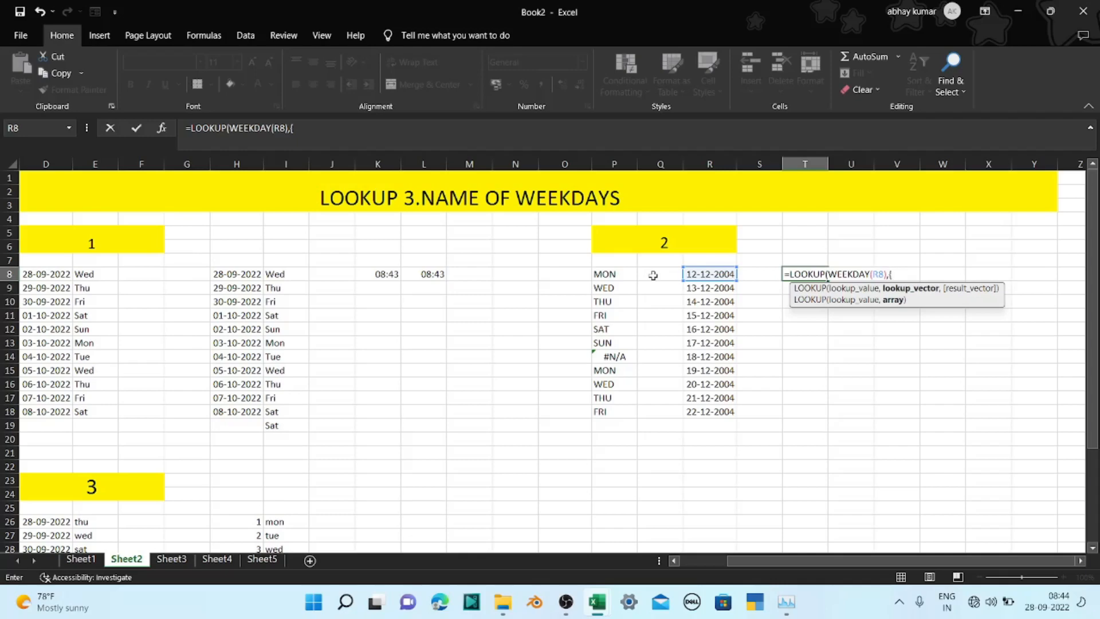
{"action": "type", "text": "1"}
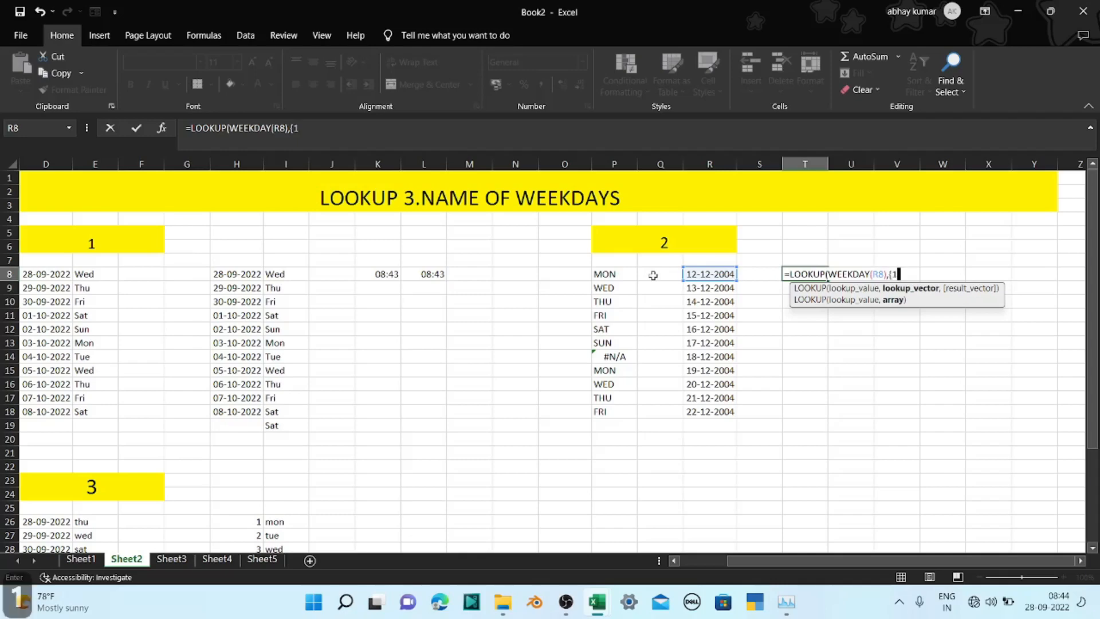
{"action": "type", "text": ",2,3"}
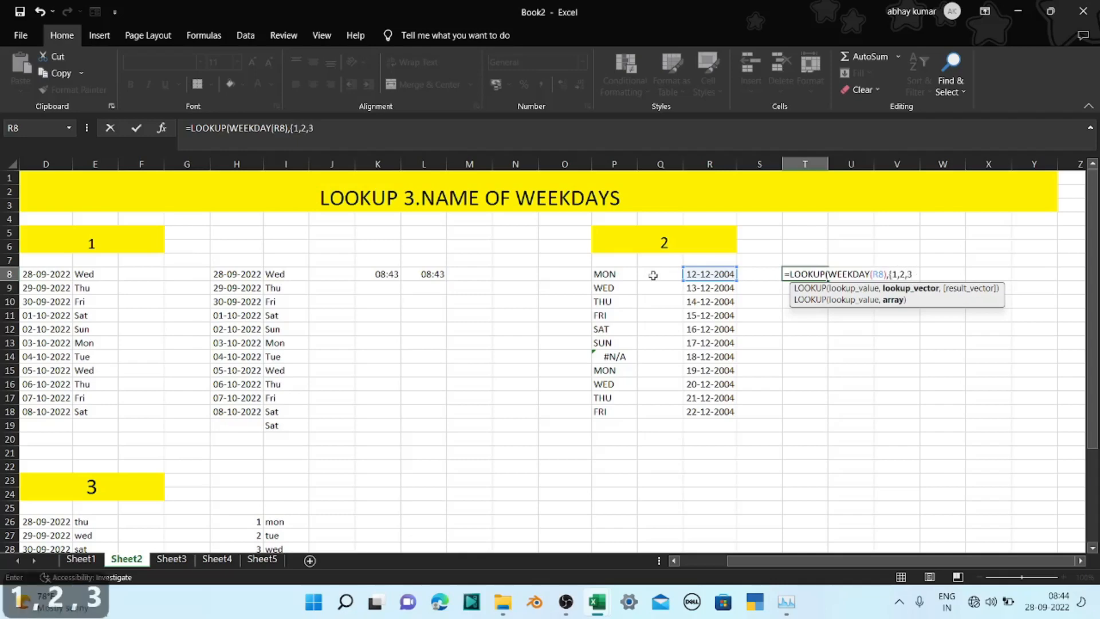
{"action": "type", "text": "4,5,6"}
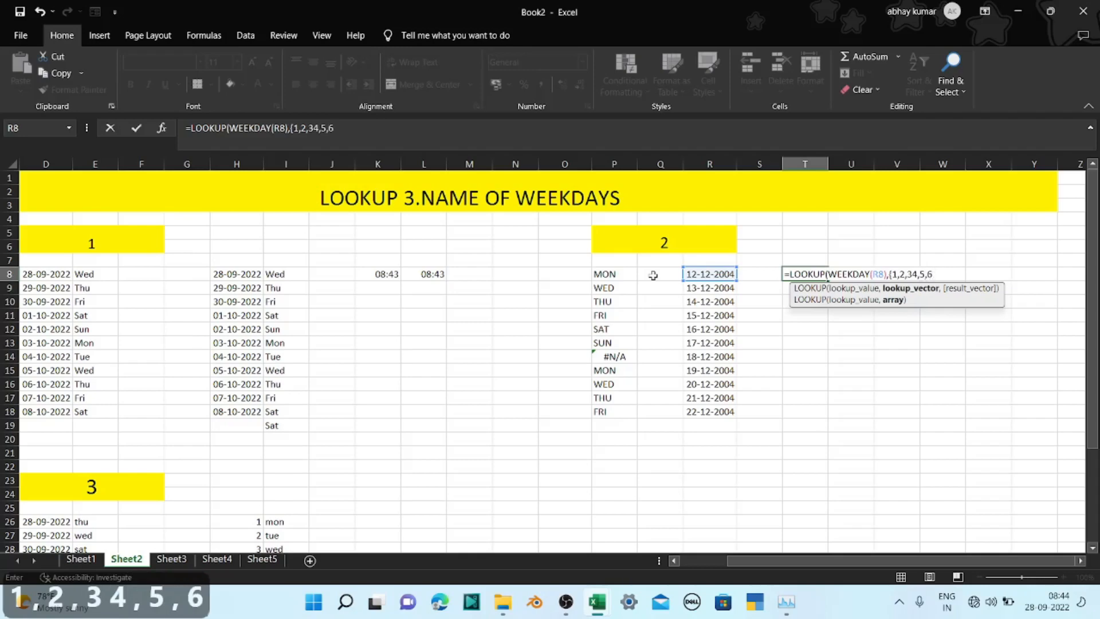
{"action": "type", "text": ",7}"}
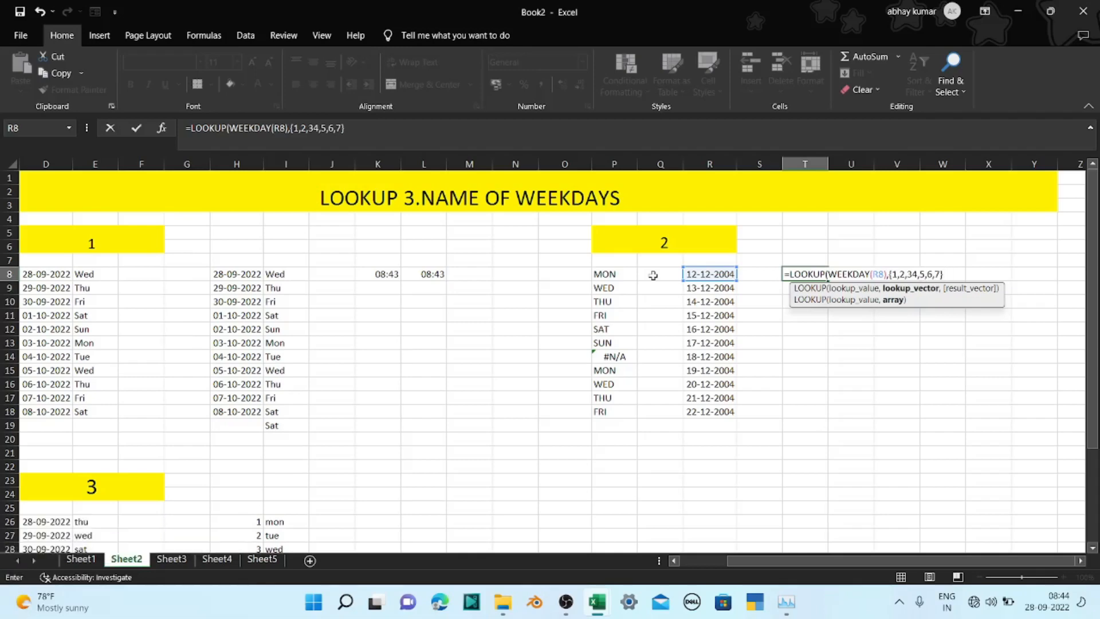
Start the result vector in the T8 LOOKUP formula with {"MON","TUE","WED"
{"action": "type", "text": ",{"}
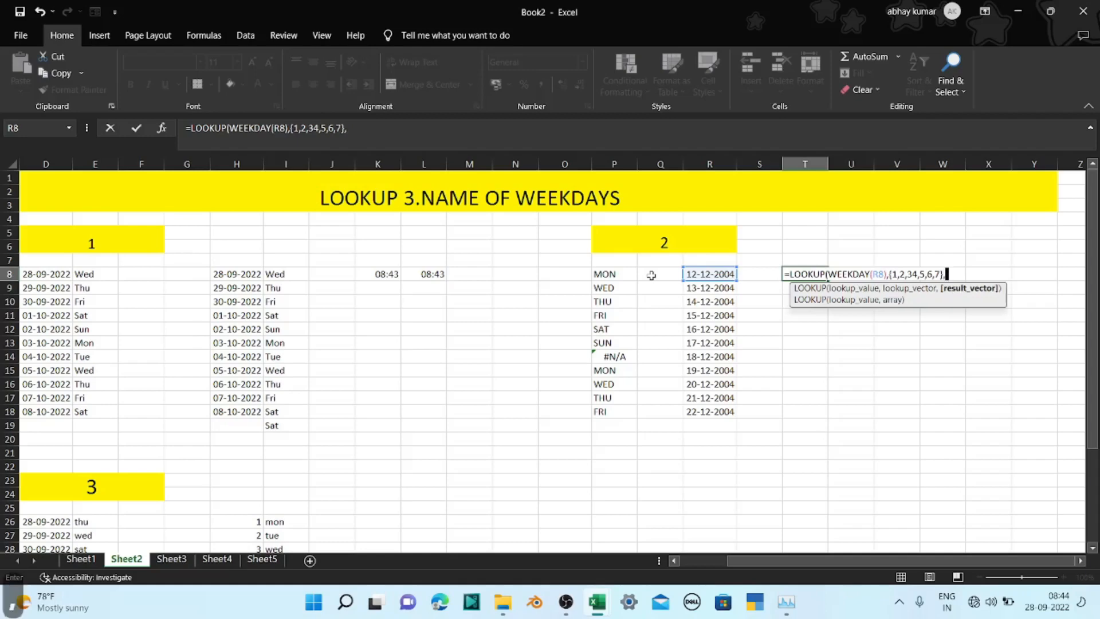
{"action": "type", "text": "\""}
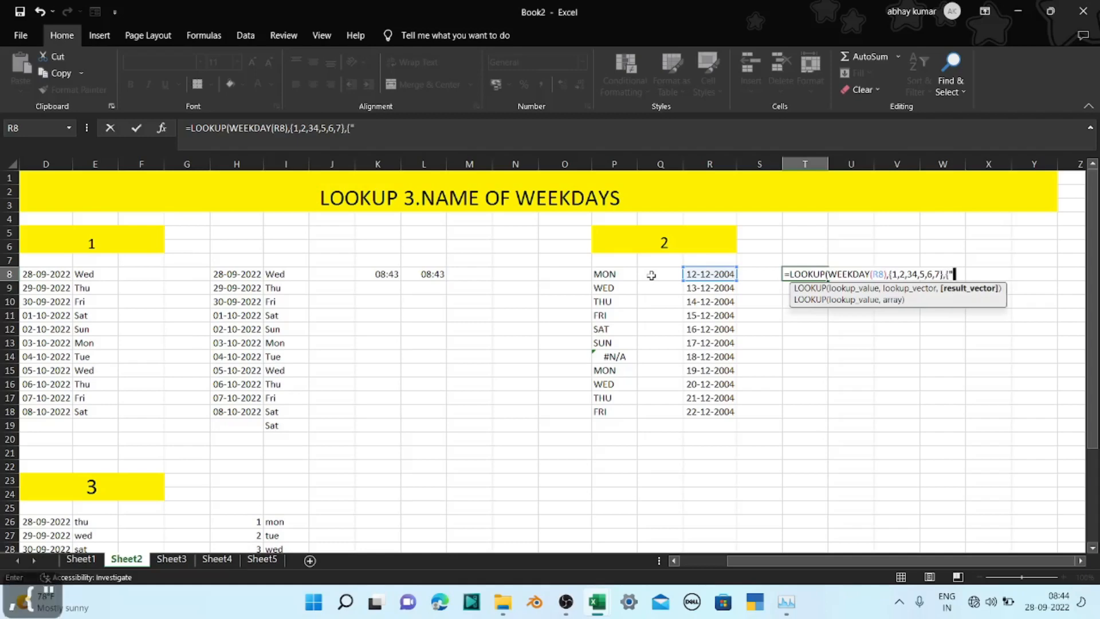
{"action": "type", "text": "MON\""}
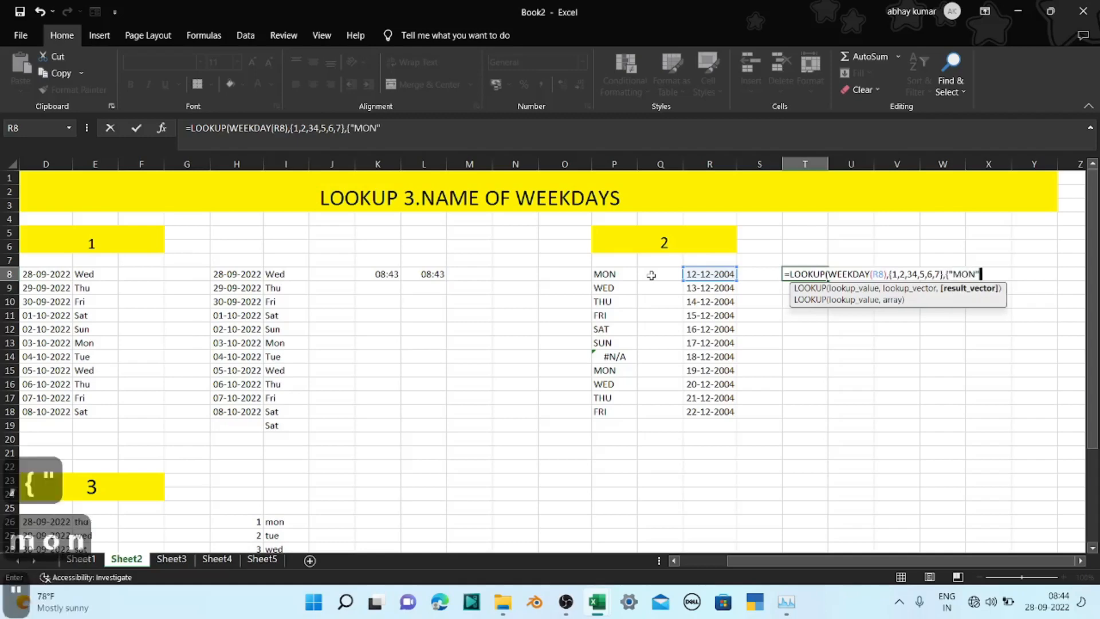
{"action": "type", "text": ",\""}
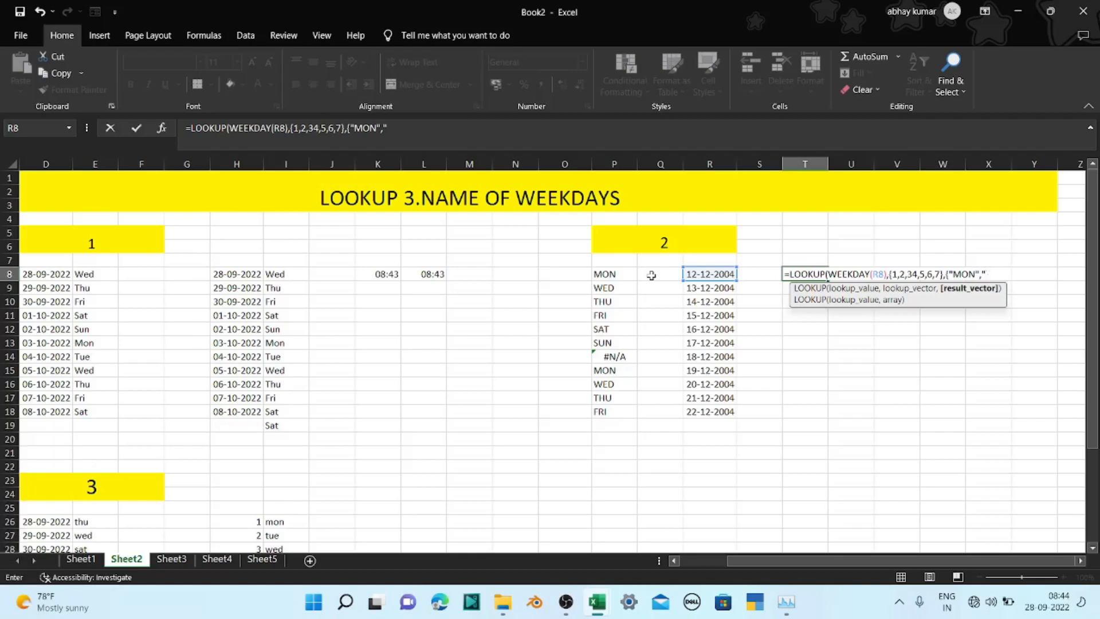
{"action": "type", "text": "TUE"}
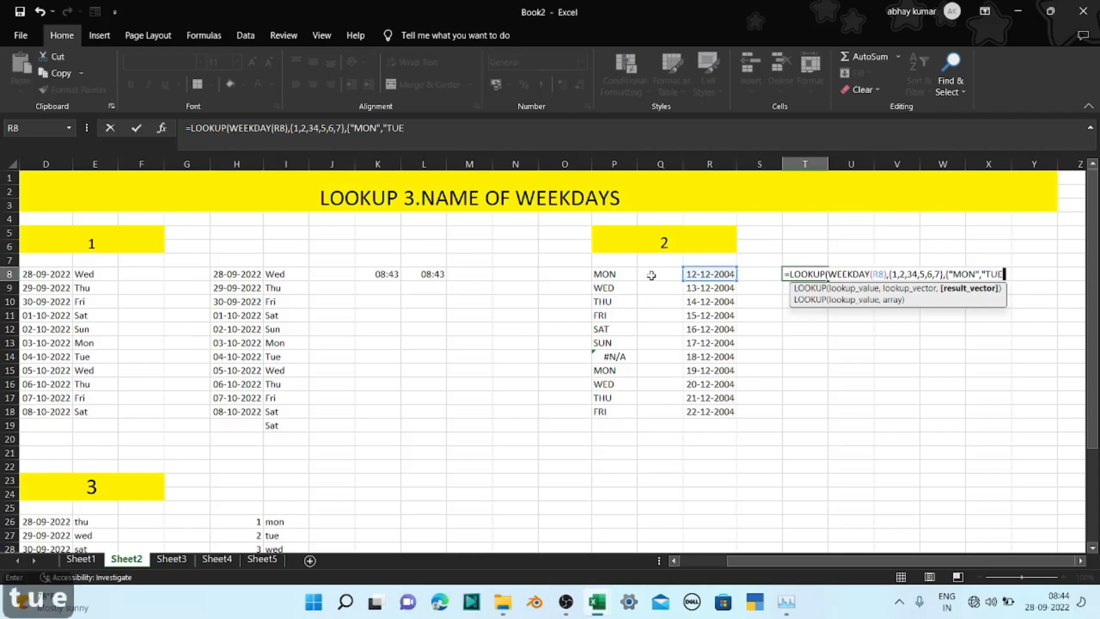
{"action": "type", "text": "\","}
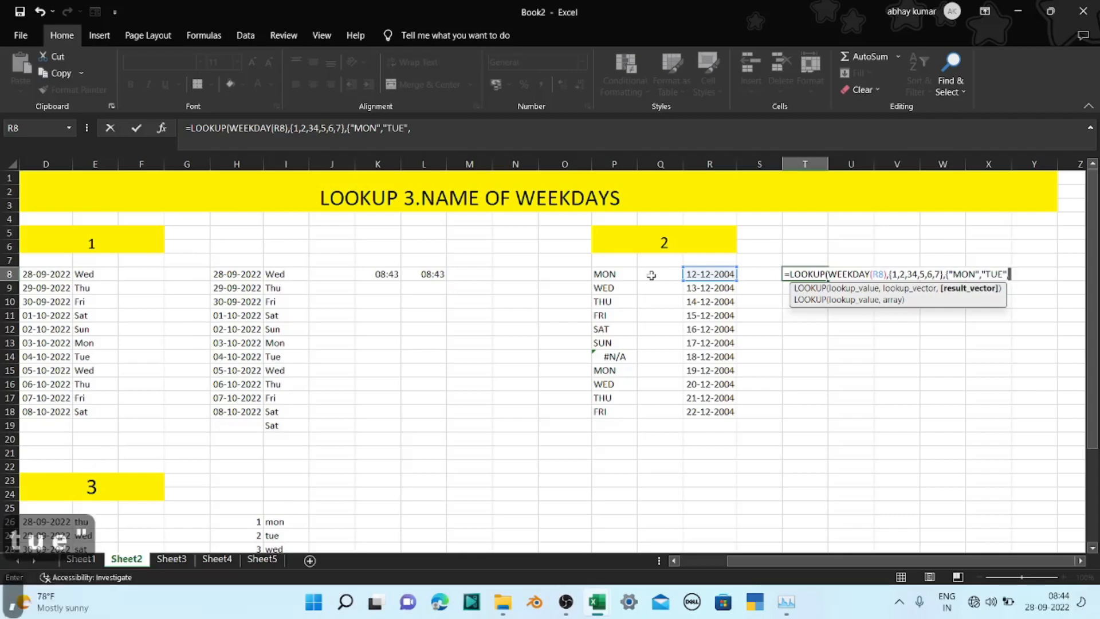
{"action": "type", "text": "\"WED\""}
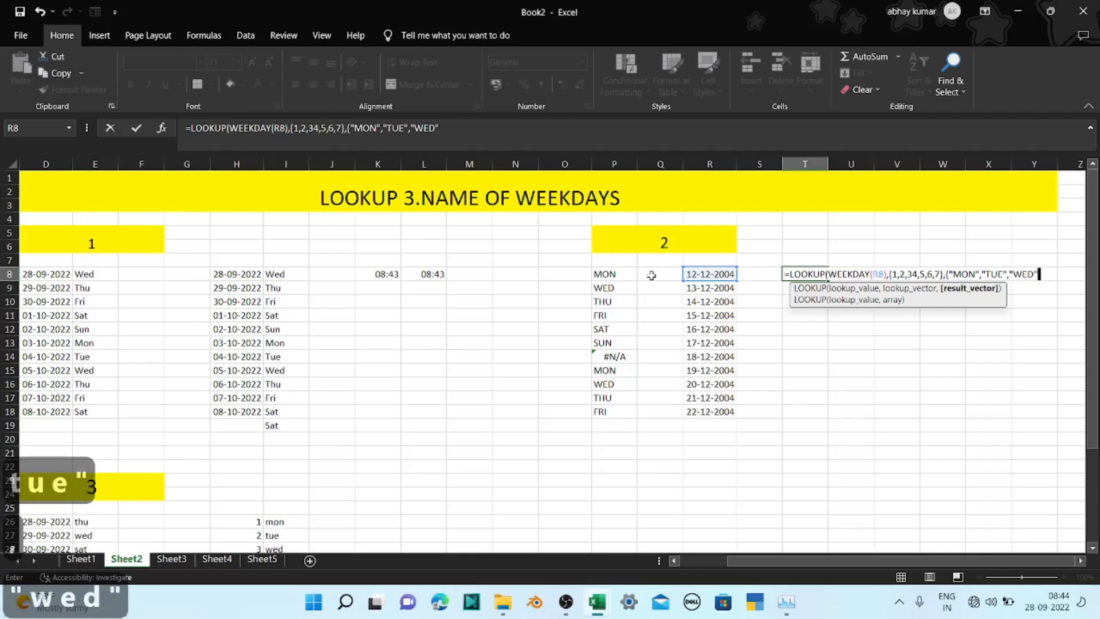
Add THU" and "FRI" to the T8 formula's result vector, inserting the missing opening quote before FRI
{"action": "type", "text": ",THU\""}
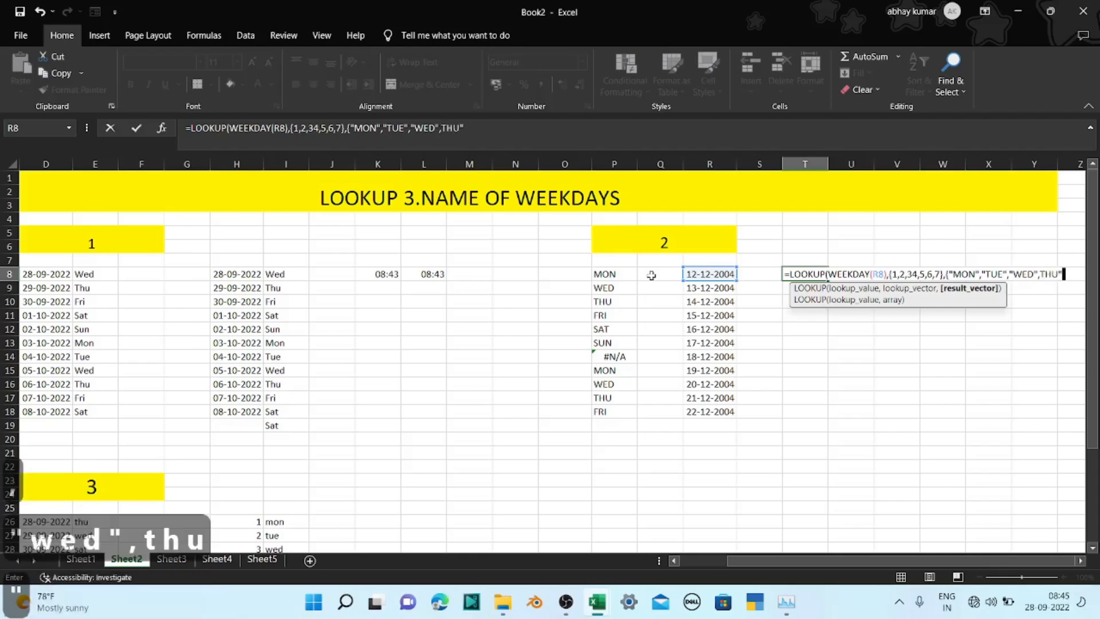
{"action": "type", "text": ",FRI\""}
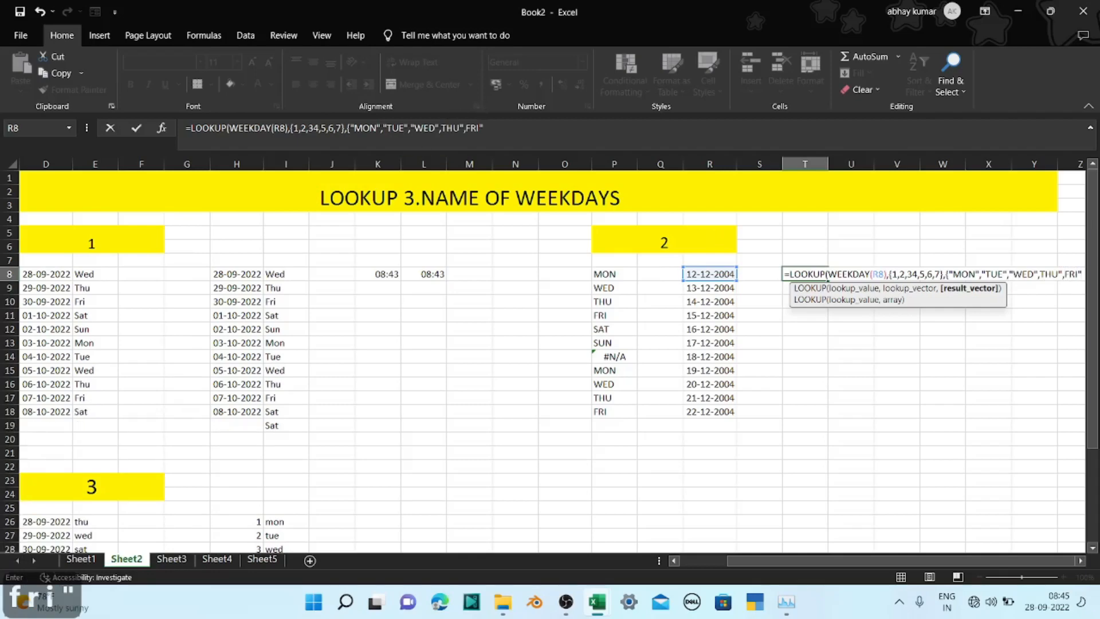
{"action": "left_click", "coordinate": [467, 127]}
{"action": "type", "text": "\""}
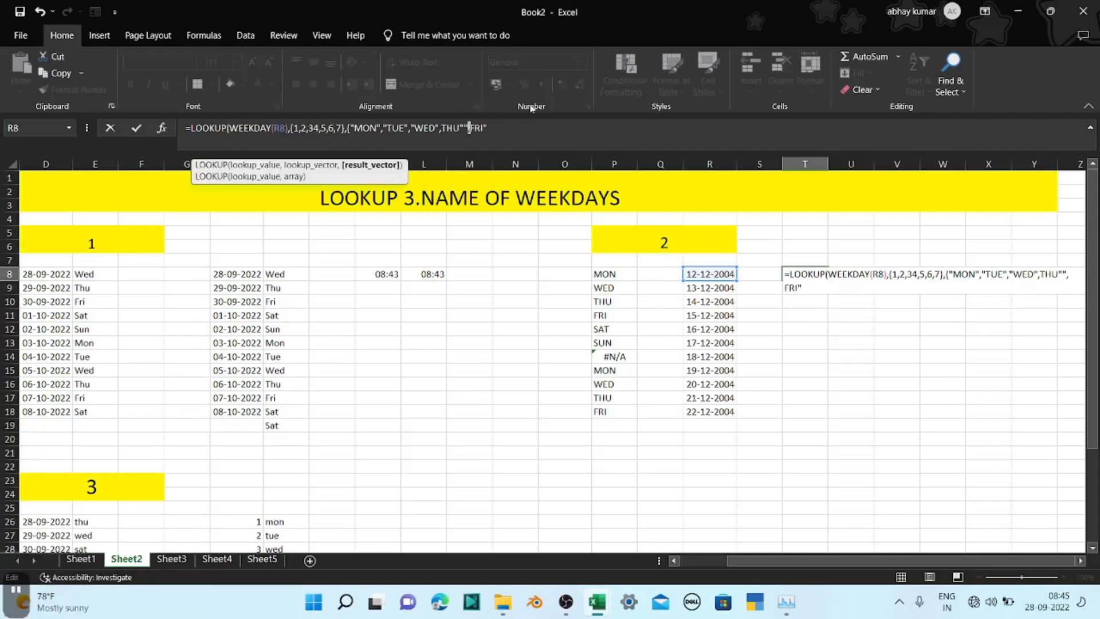
{"action": "key", "text": "BackSpace"}
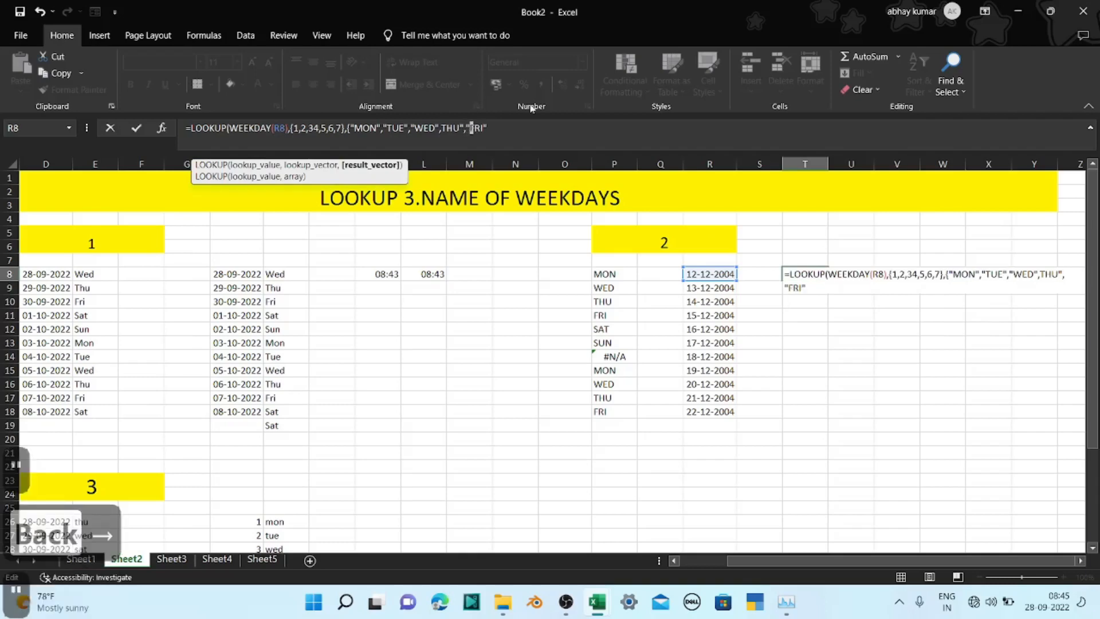
{"action": "type", "text": "\""}
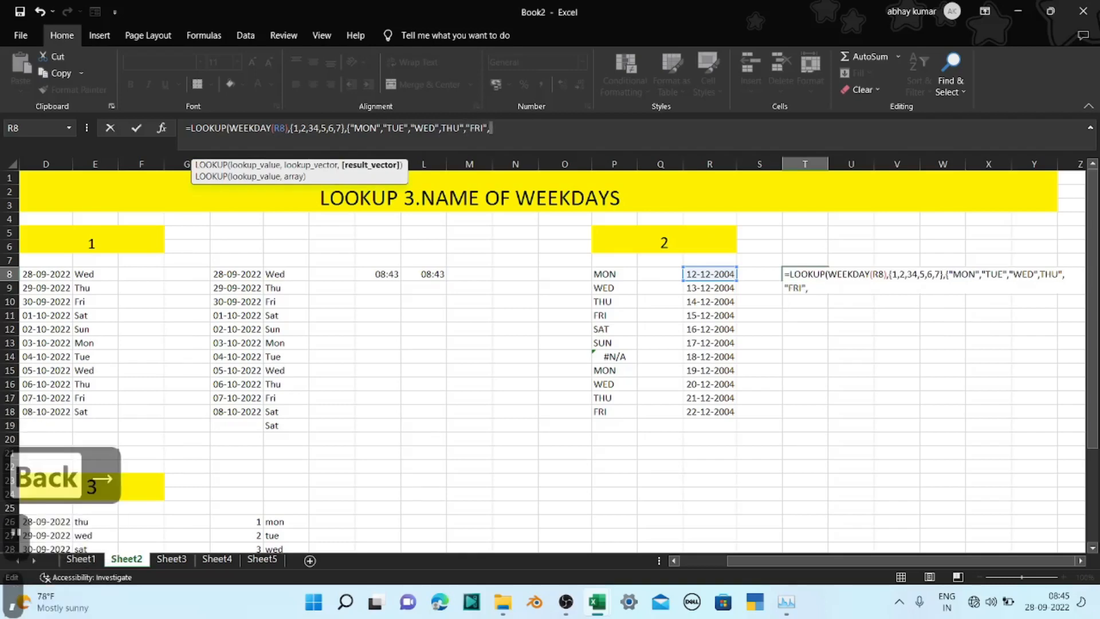
Append "SAT" to the result vector, close the array and the LOOKUP function, and try to enter the T8 formula
{"action": "type", "text": ",\"SAT\""}
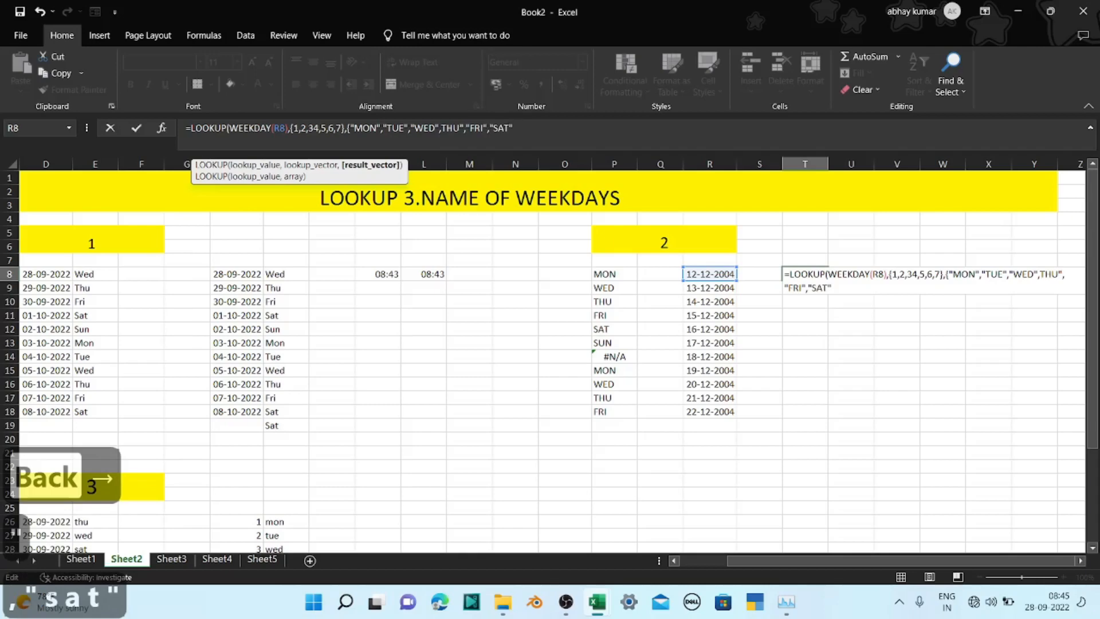
{"action": "type", "text": "}"}
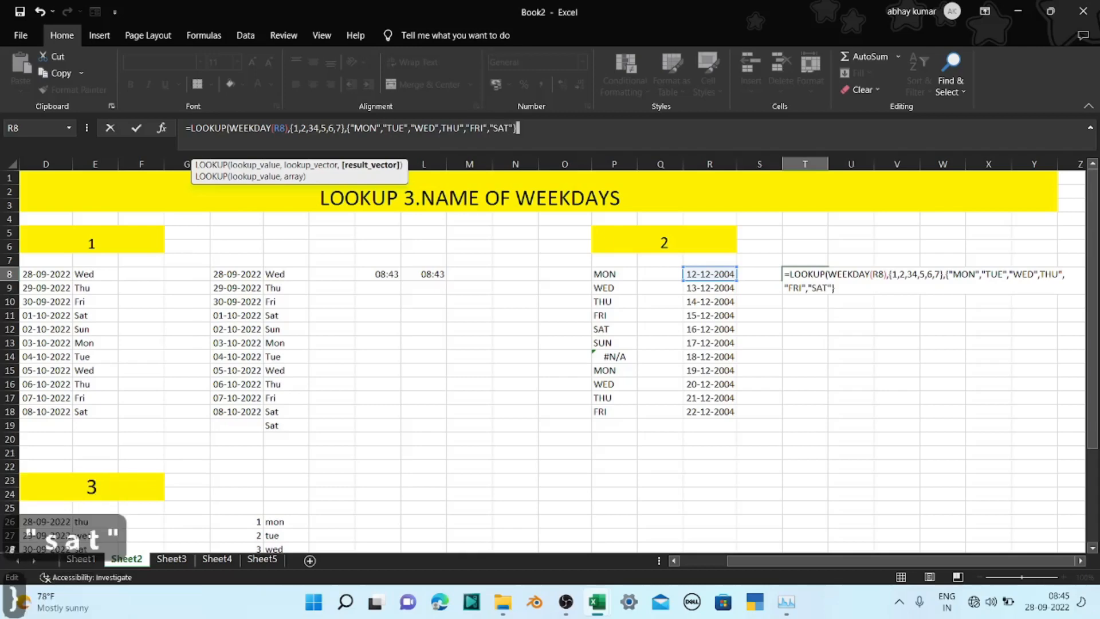
{"action": "type", "text": ")"}
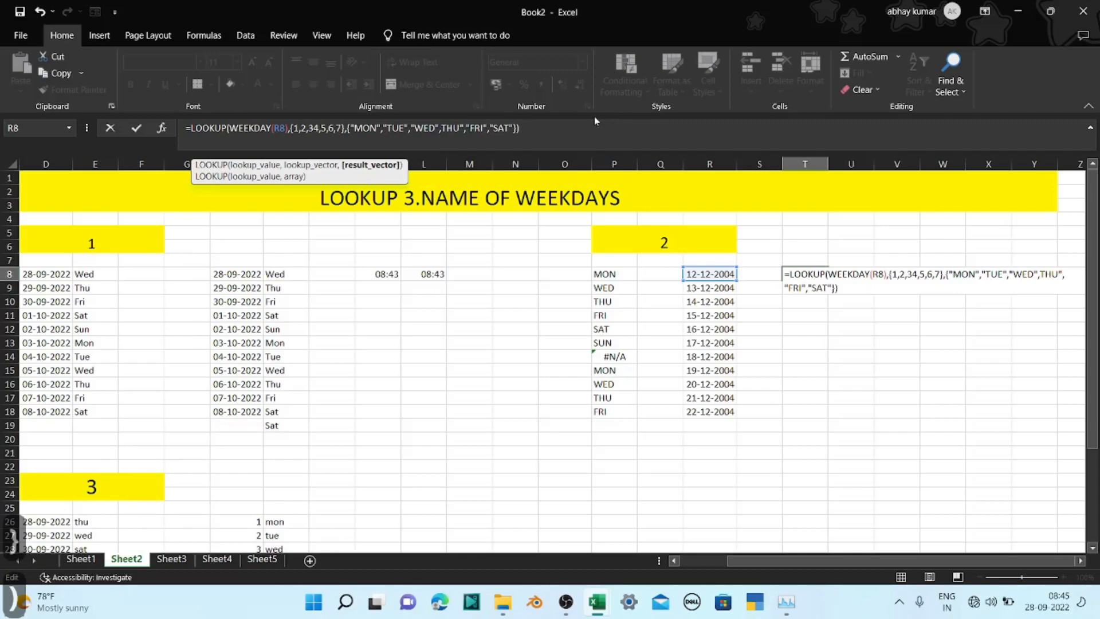
{"action": "key", "text": "Return"}
{"action": "key", "text": "Return"}
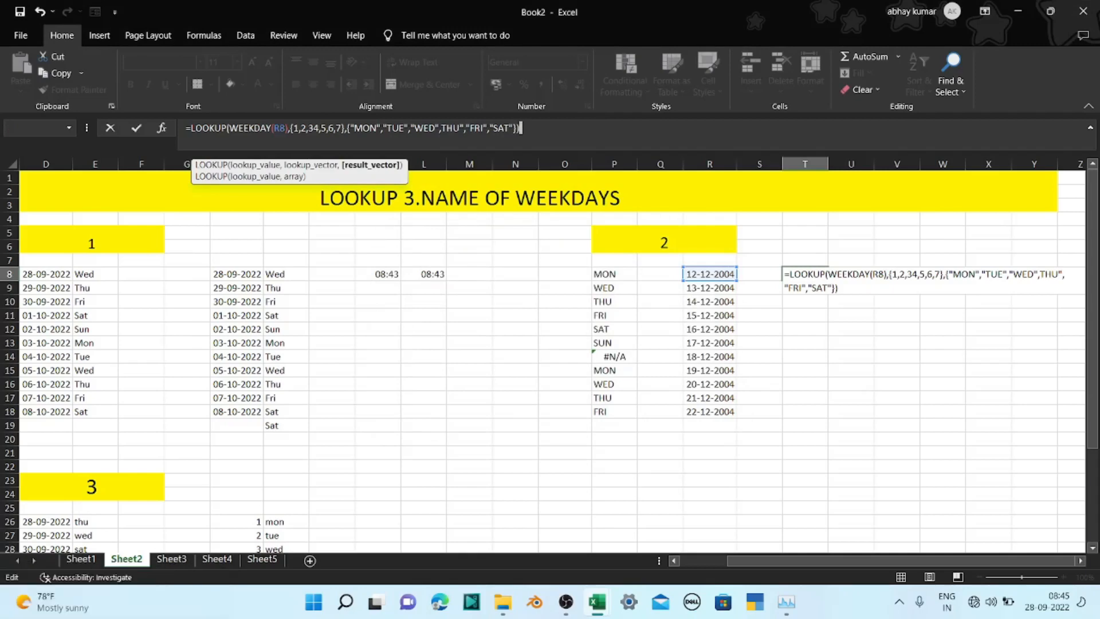
Insert "SUN" after "SAT" in the T8 formula's result vector and try to enter the formula
{"action": "key", "text": "Left"}
{"action": "key", "text": "Left"}
{"action": "type", "text": ","}
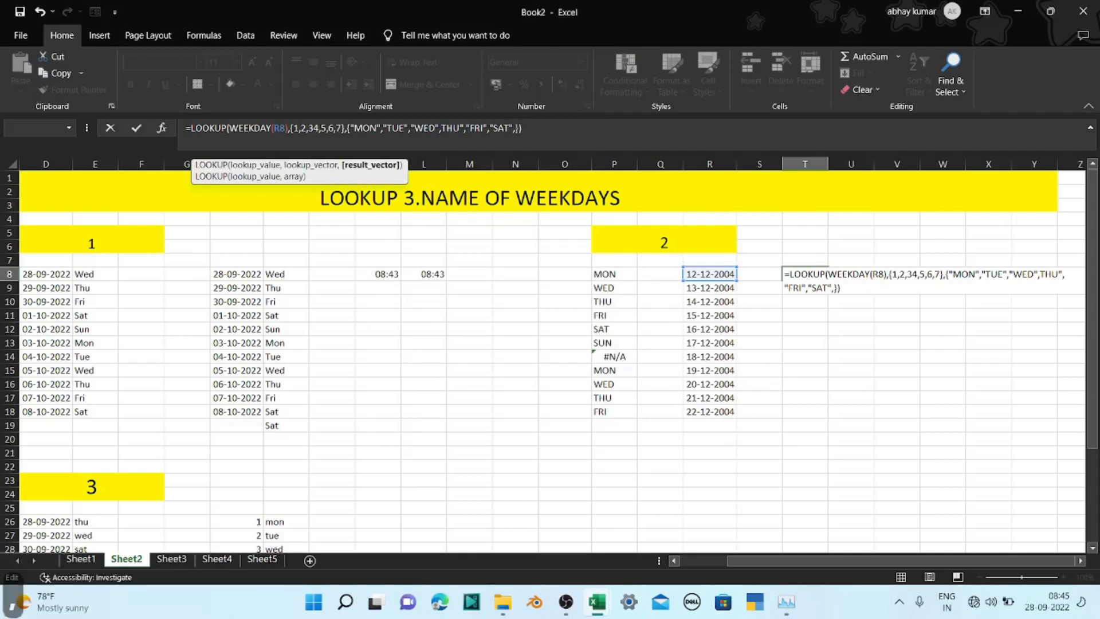
{"action": "type", "text": "\"SUN\""}
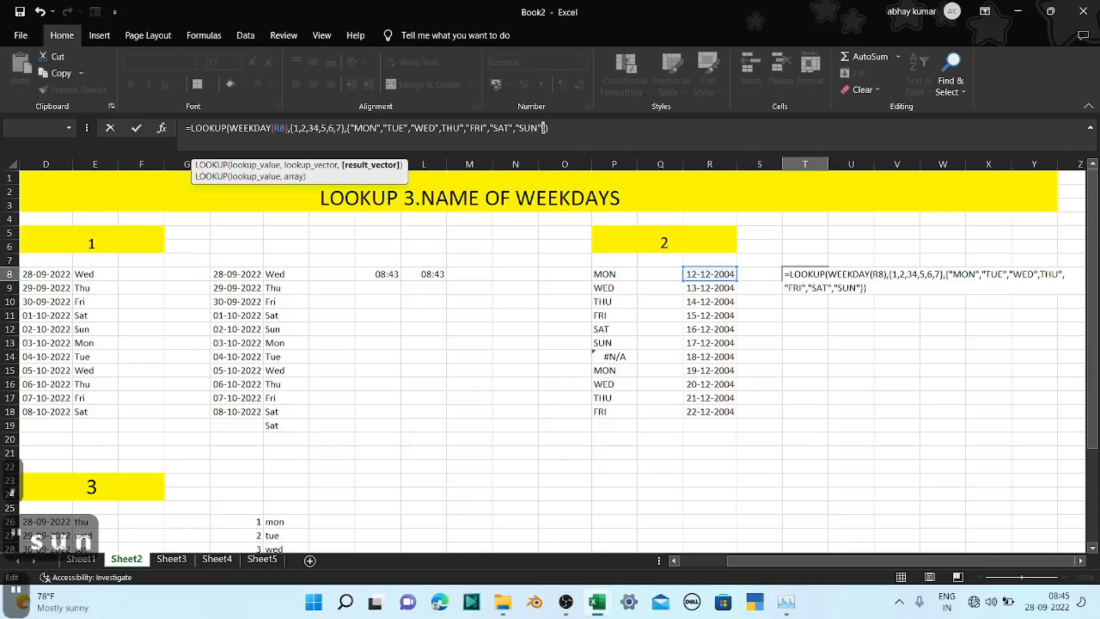
{"action": "key", "text": "Return"}
{"action": "key", "text": "Return"}
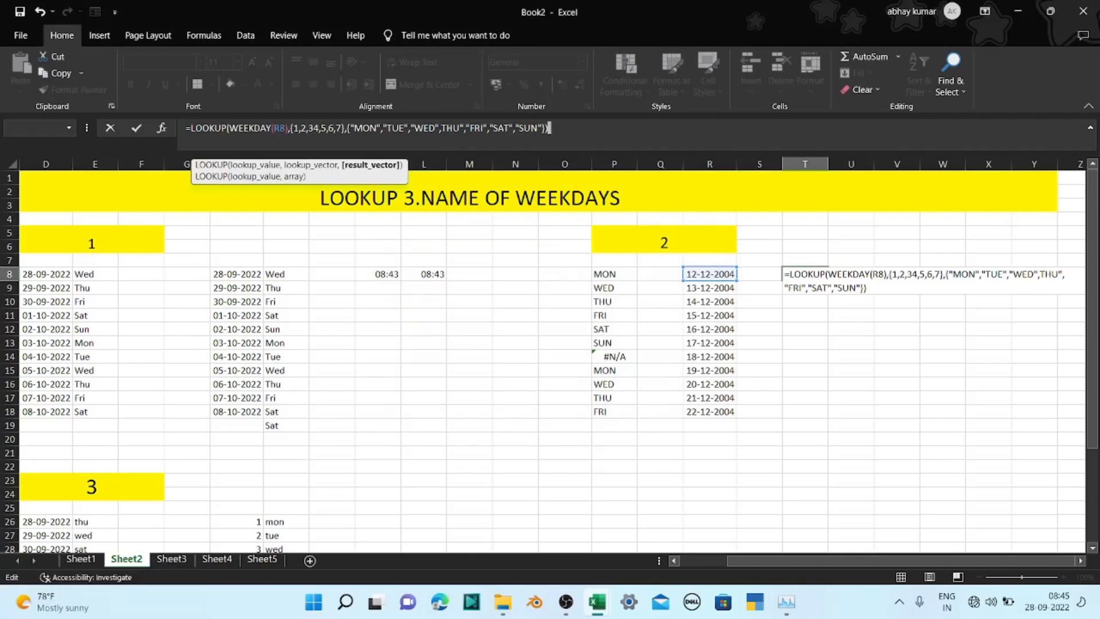
{"action": "key", "text": "Return"}
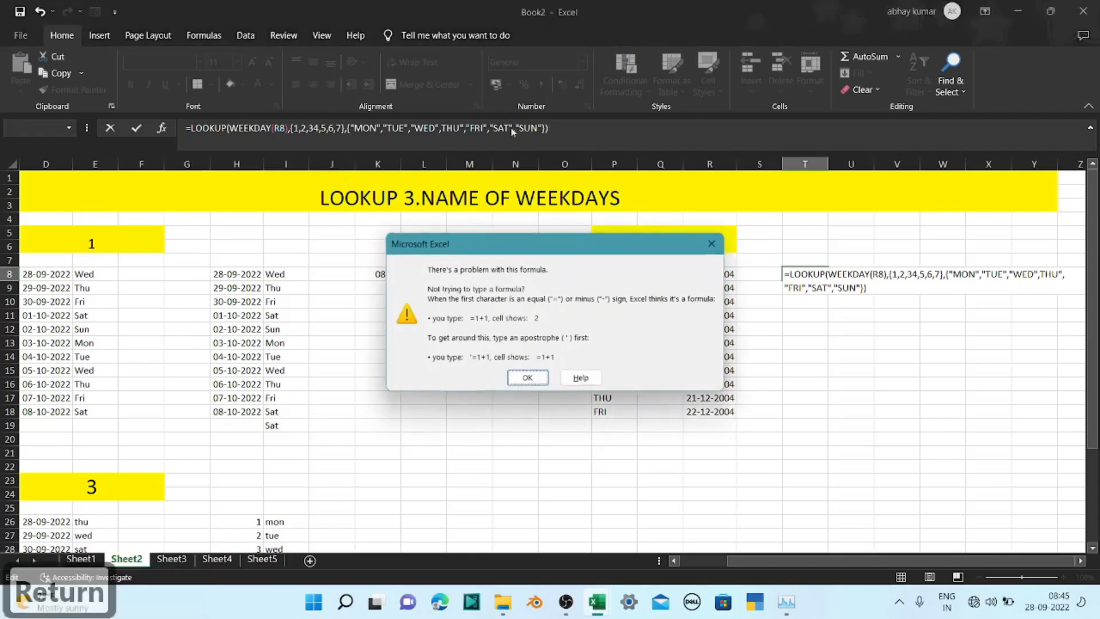
{"action": "key", "text": "Return"}
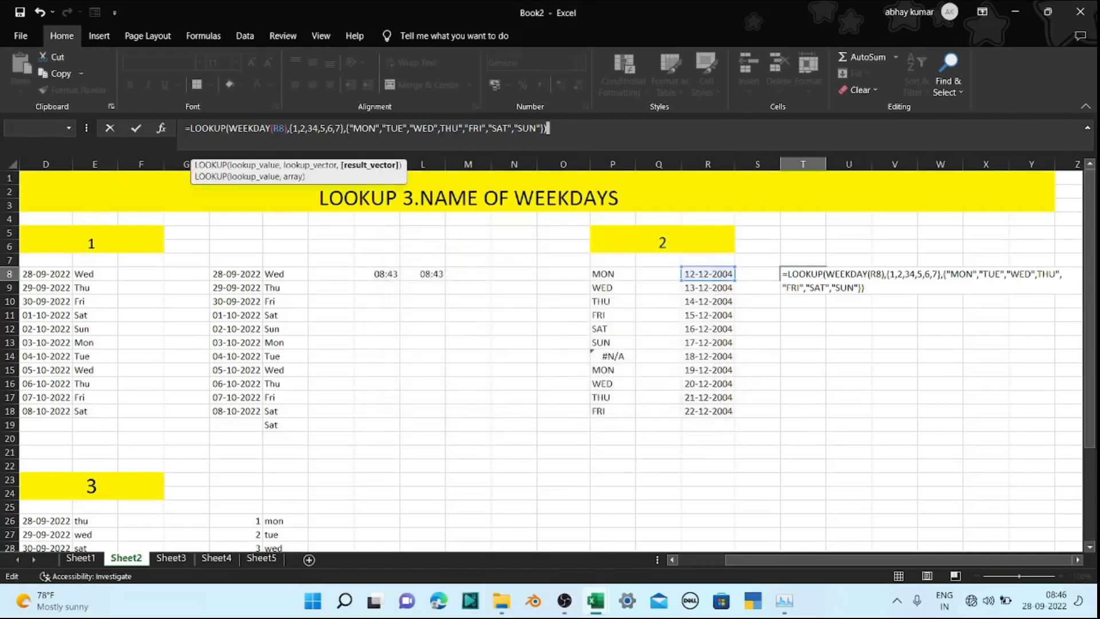
Insert the missing opening quote before THU, enter the formula in T8 and fill it down to T19
{"action": "left_click", "coordinate": [442, 128]}
{"action": "type", "text": "\""}
{"action": "left_click", "coordinate": [552, 128]}
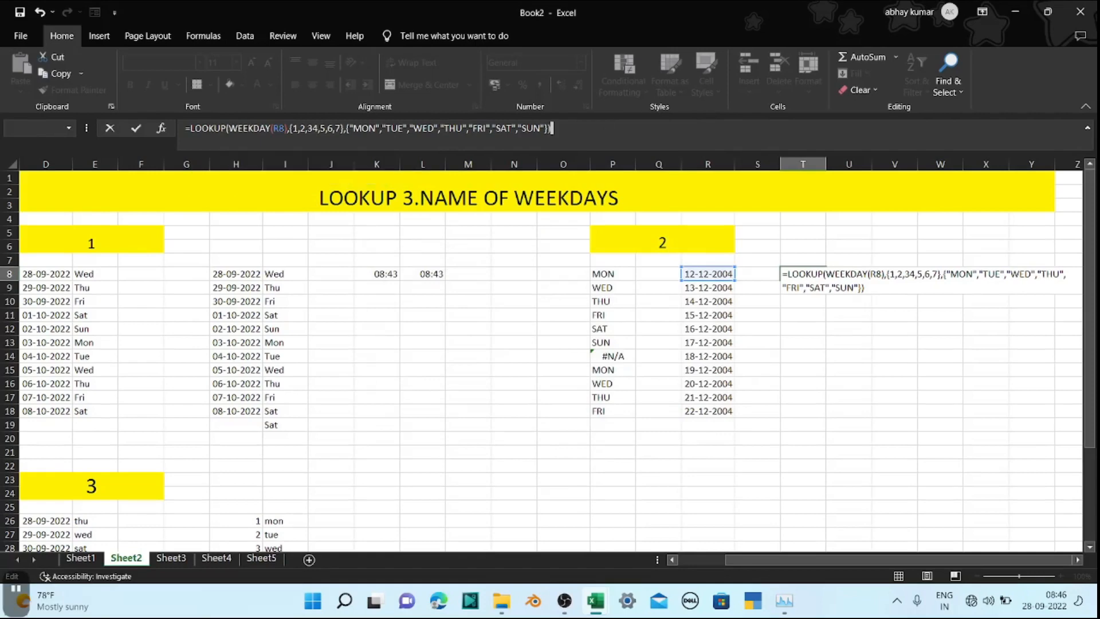
{"action": "key", "text": "Return"}
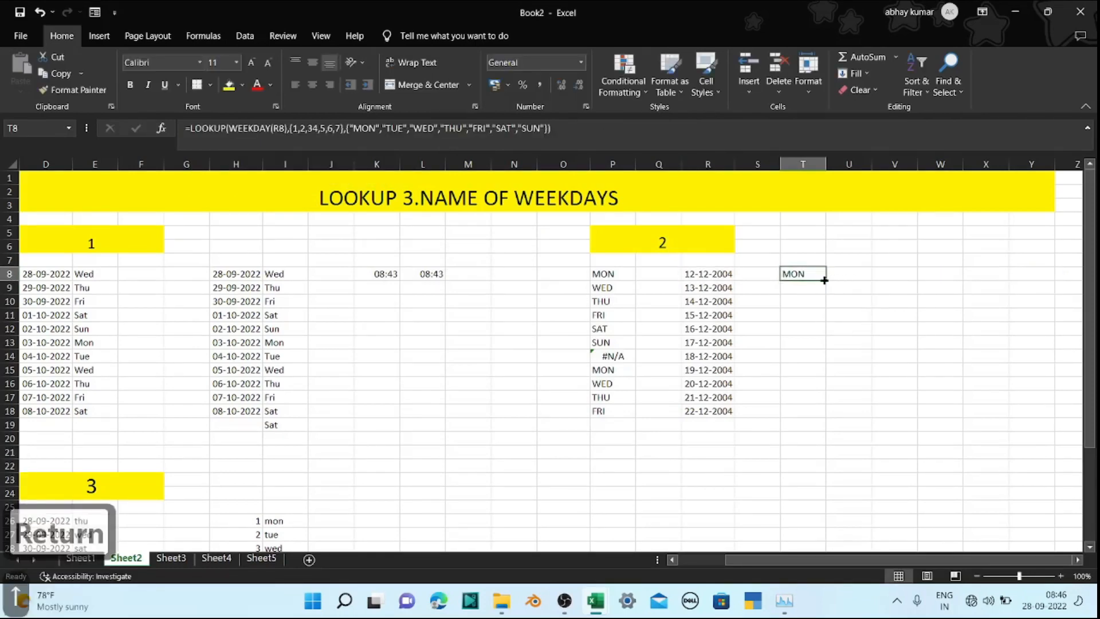
{"action": "left_click_drag", "start_coordinate": [826, 279], "coordinate": [829, 428]}
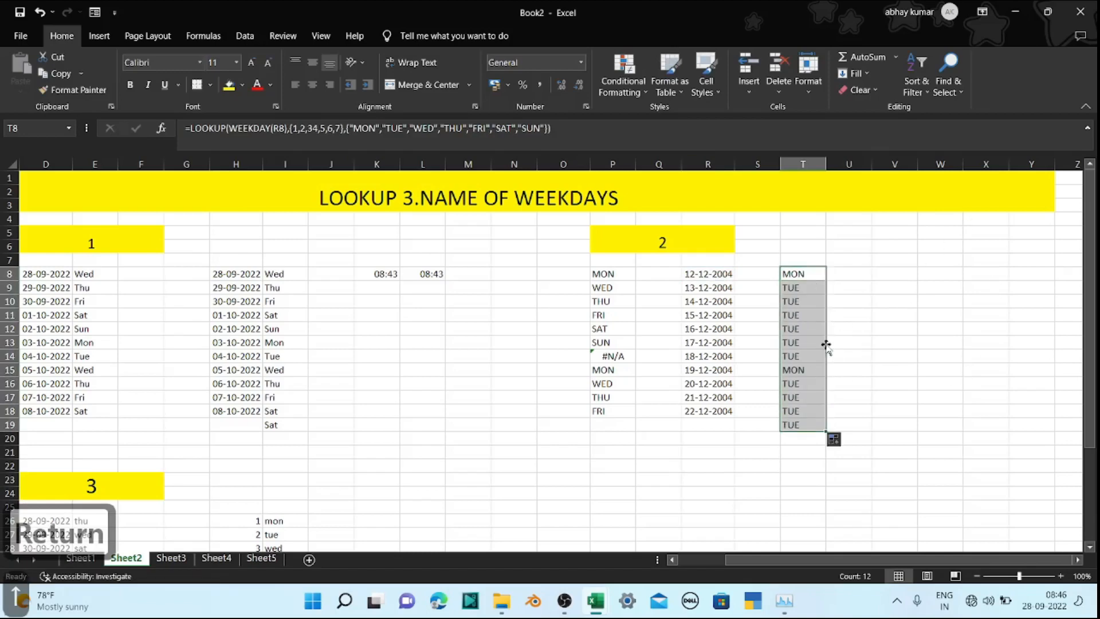
Compare the filled LOOKUP formulas in cells T8, T9 and T11
{"action": "left_click", "coordinate": [810, 287]}
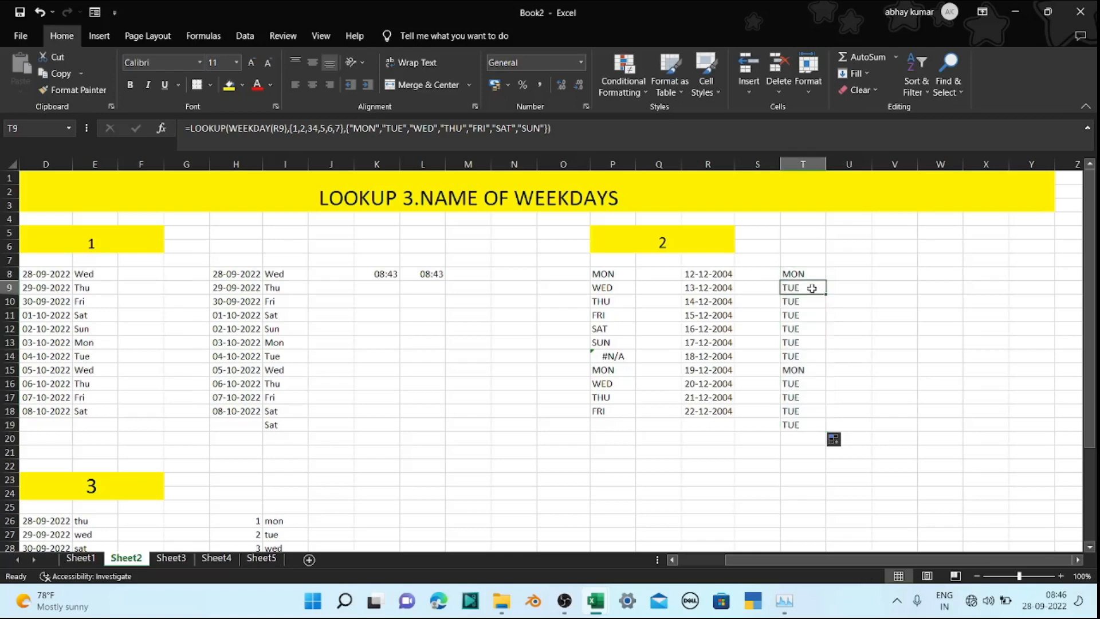
{"action": "left_click", "coordinate": [804, 268]}
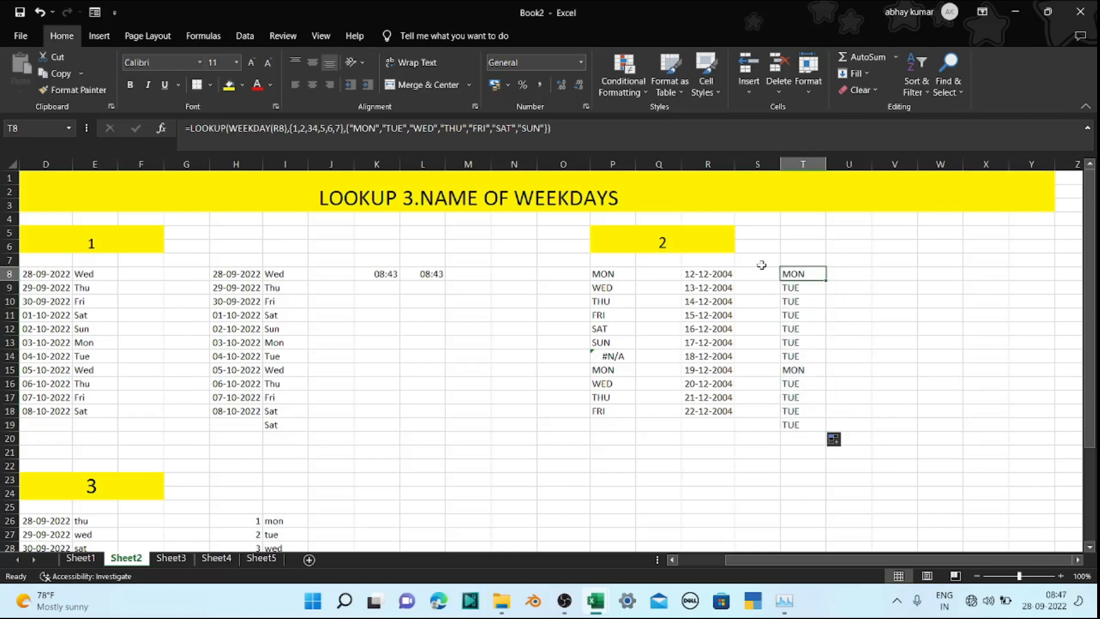
{"action": "left_click", "coordinate": [811, 286]}
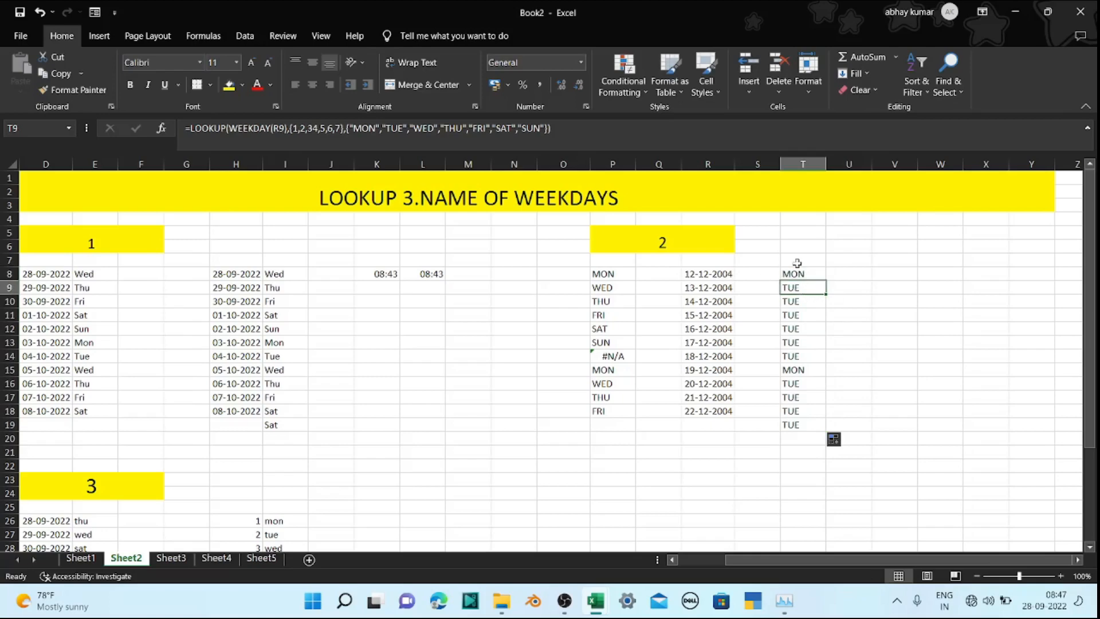
{"action": "left_click", "coordinate": [801, 270]}
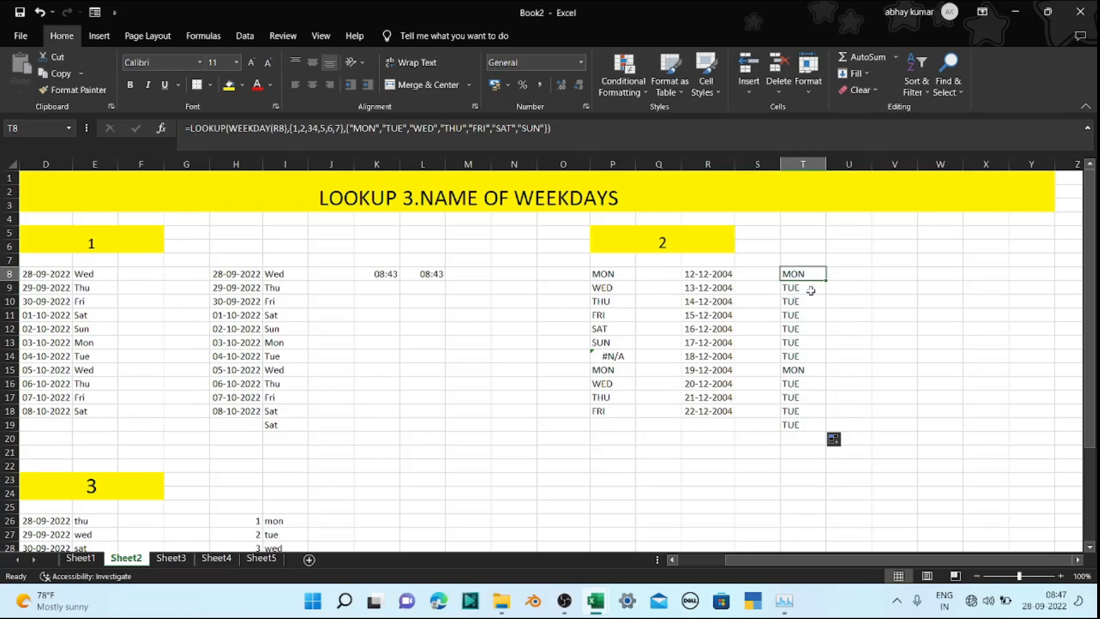
{"action": "left_click", "coordinate": [811, 289]}
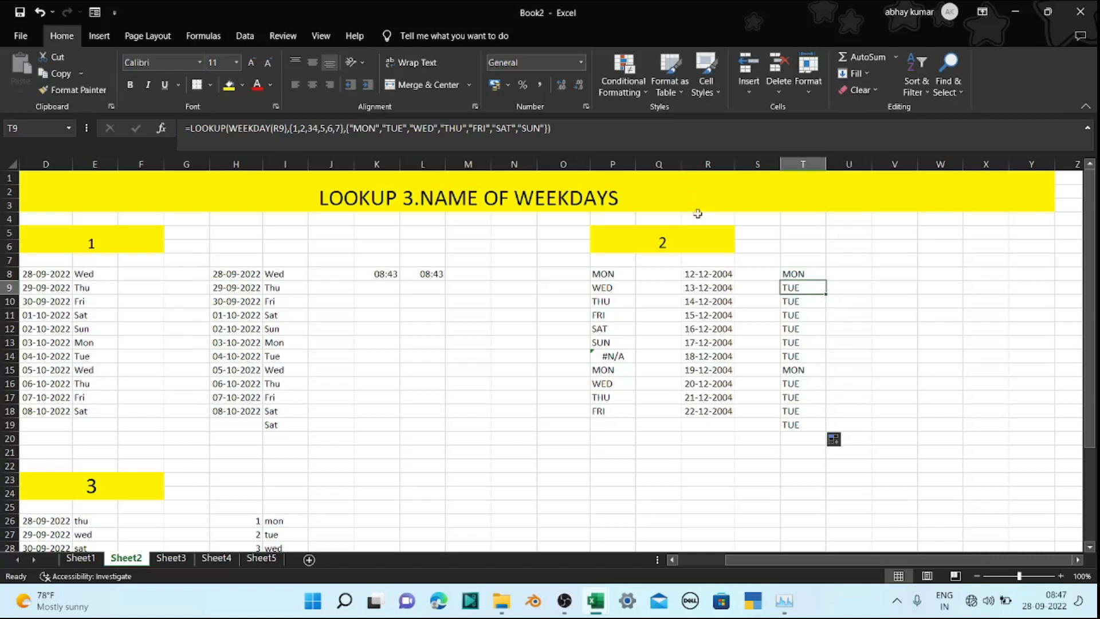
{"action": "left_click", "coordinate": [798, 313]}
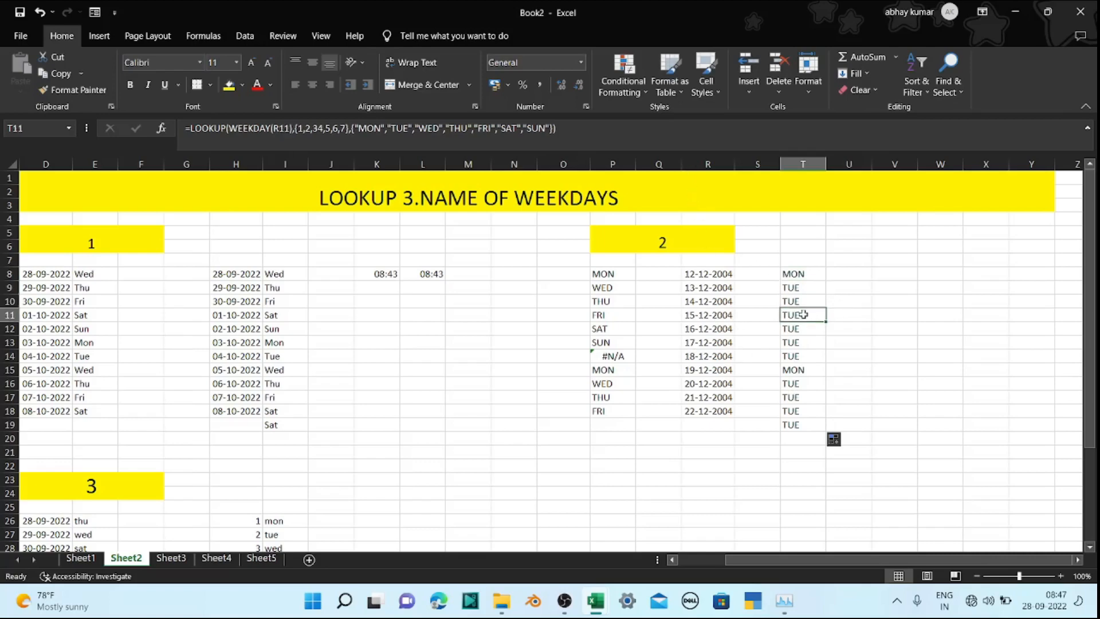
Refill the T8 formula down through T19 and try a different AutoFill option on the range
{"action": "left_click", "coordinate": [807, 276]}
{"action": "double_click", "coordinate": [825, 280]}
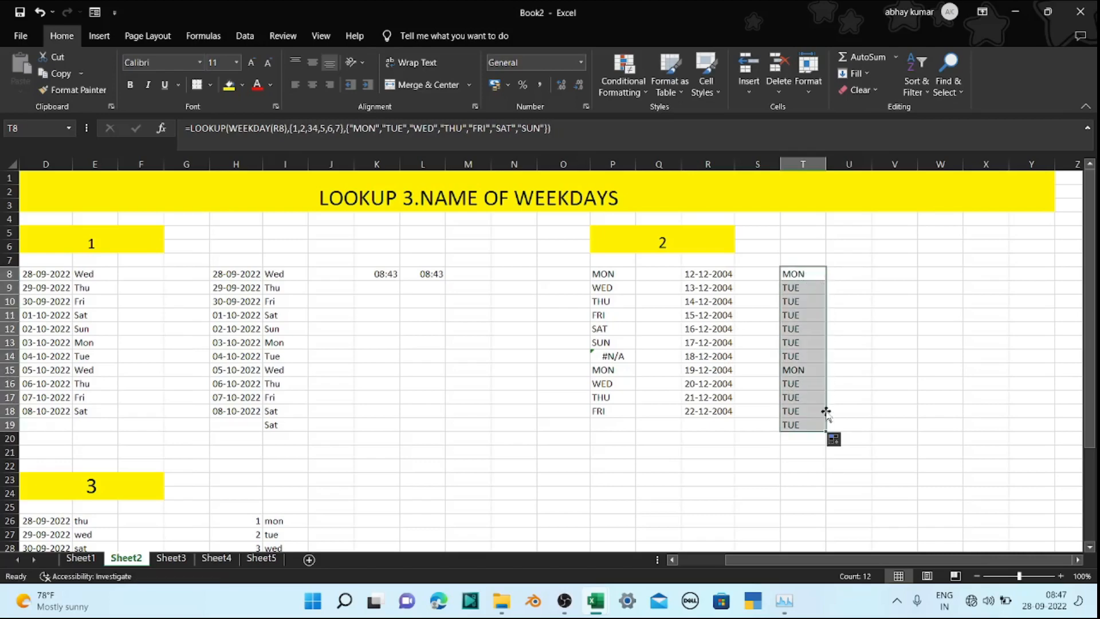
{"action": "left_click", "coordinate": [835, 440]}
{"action": "left_click", "coordinate": [862, 511]}
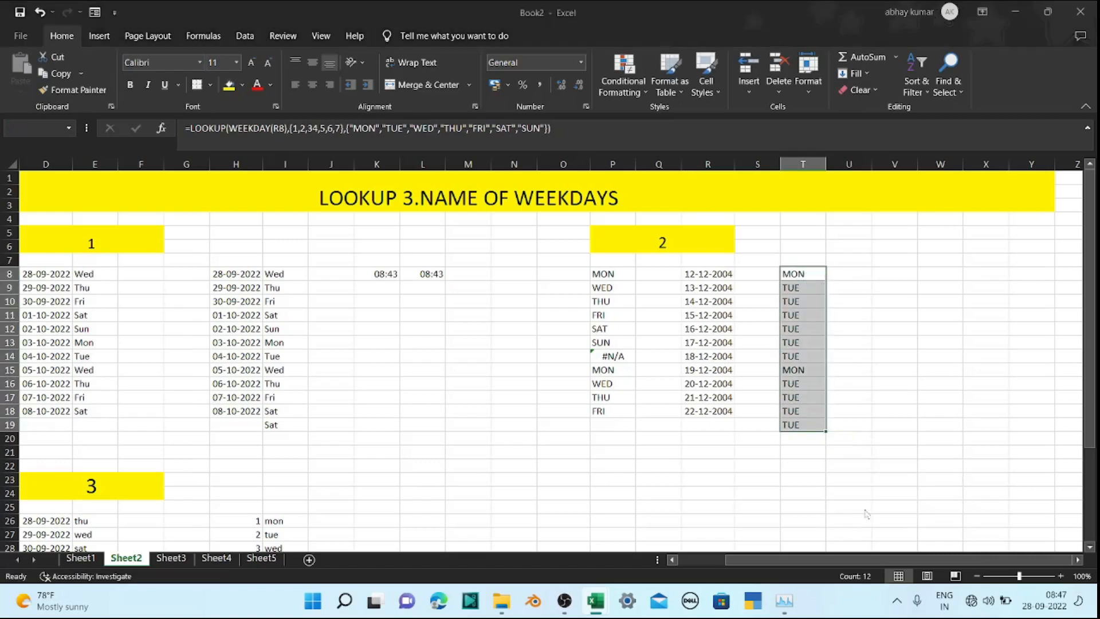
{"action": "left_click", "coordinate": [553, 343]}
{"action": "left_click", "coordinate": [893, 369]}
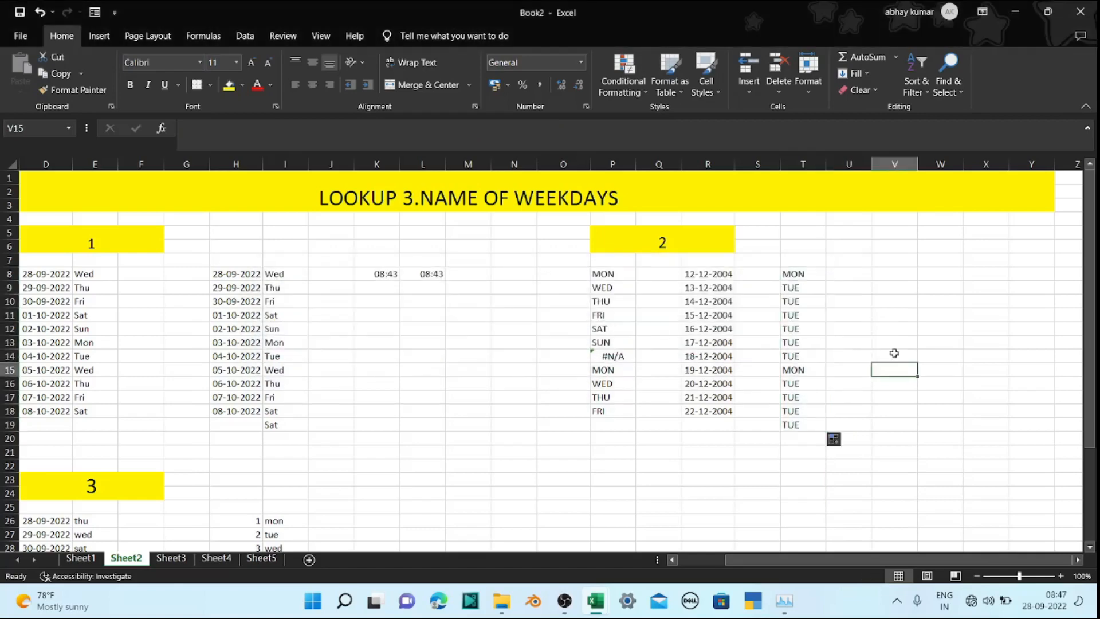
Start a LOOKUP formula in S8 with WEEKDAY of the date in R8 as the lookup value
{"action": "left_click", "coordinate": [755, 271]}
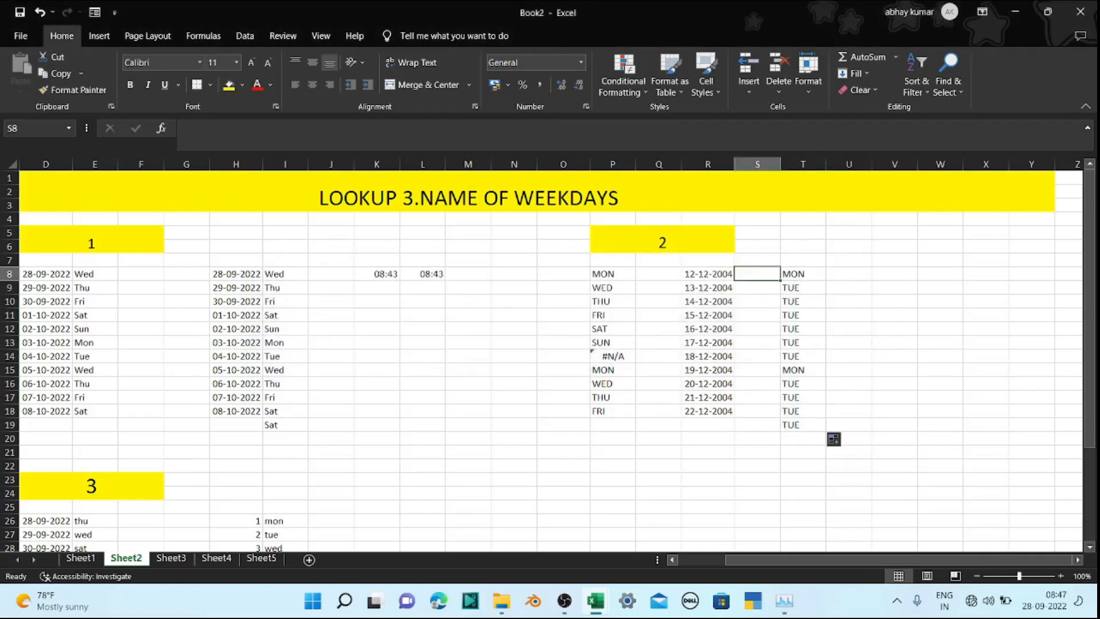
{"action": "type", "text": "=loo"}
{"action": "key", "text": "Tab"}
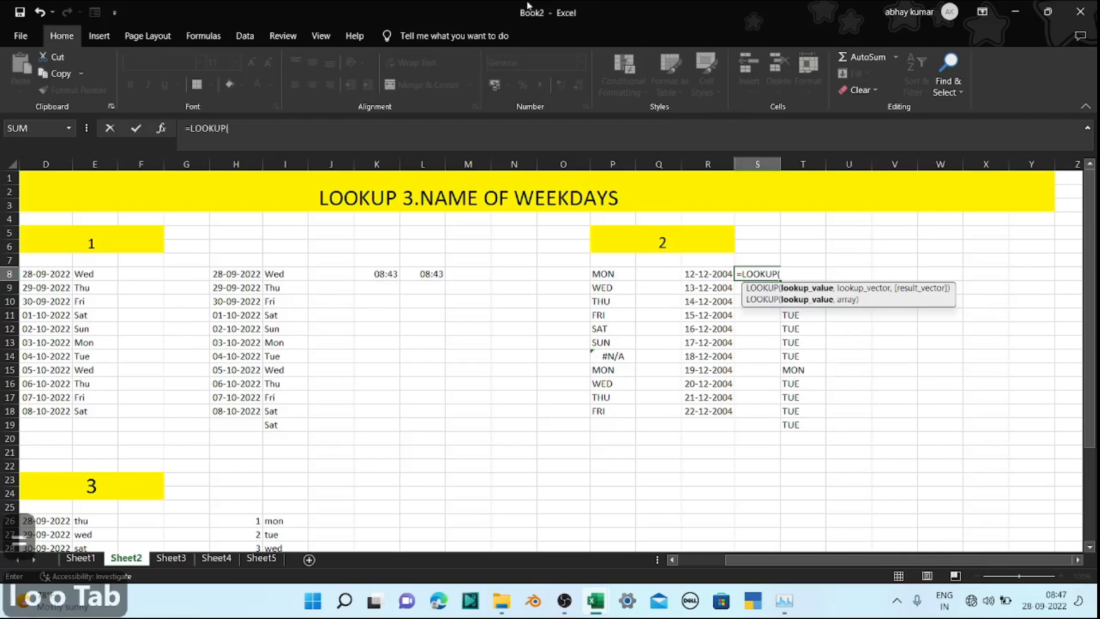
{"action": "type", "text": "We"}
{"action": "key", "text": "Tab"}
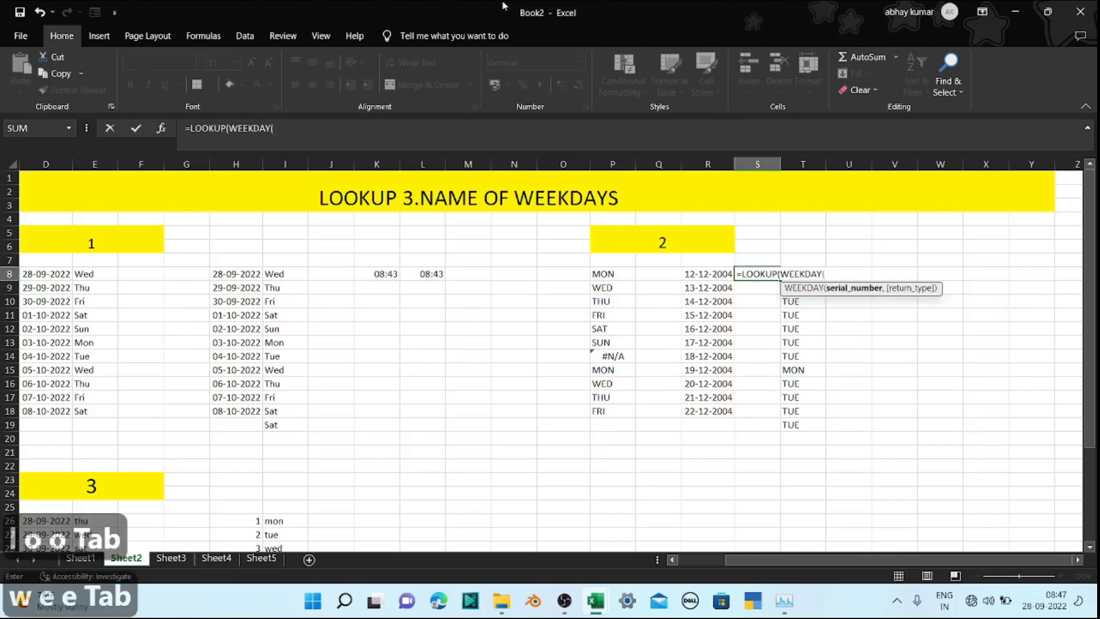
{"action": "key", "text": "Left"}
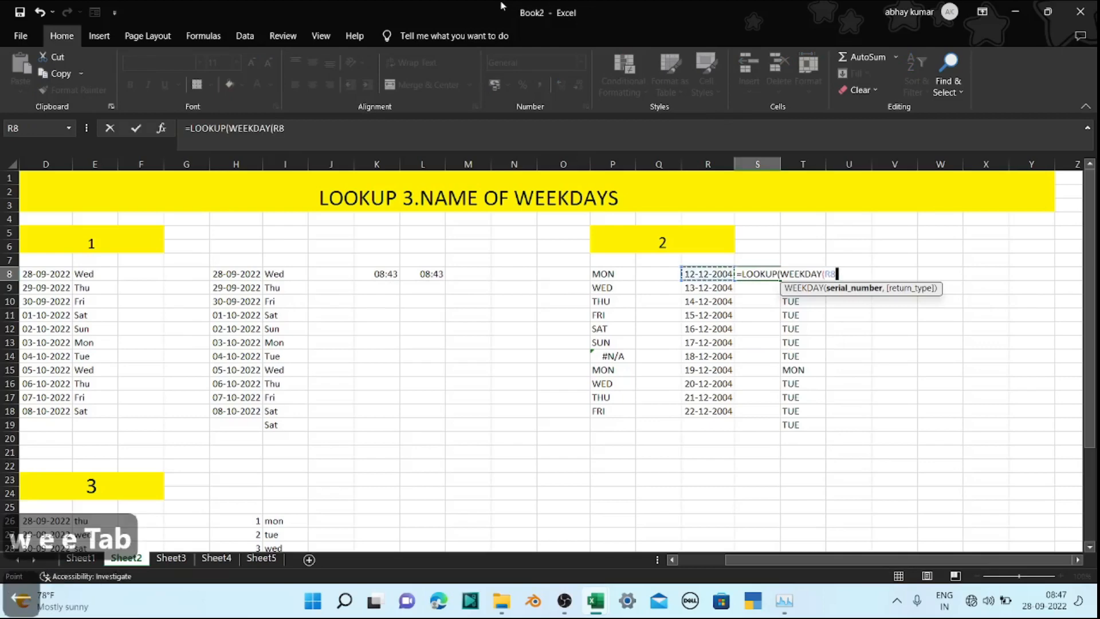
Add the array {1,2,3,4,5,6,7} as the S8 formula's lookup vector and open the result vector array
{"action": "type", "text": "),{"}
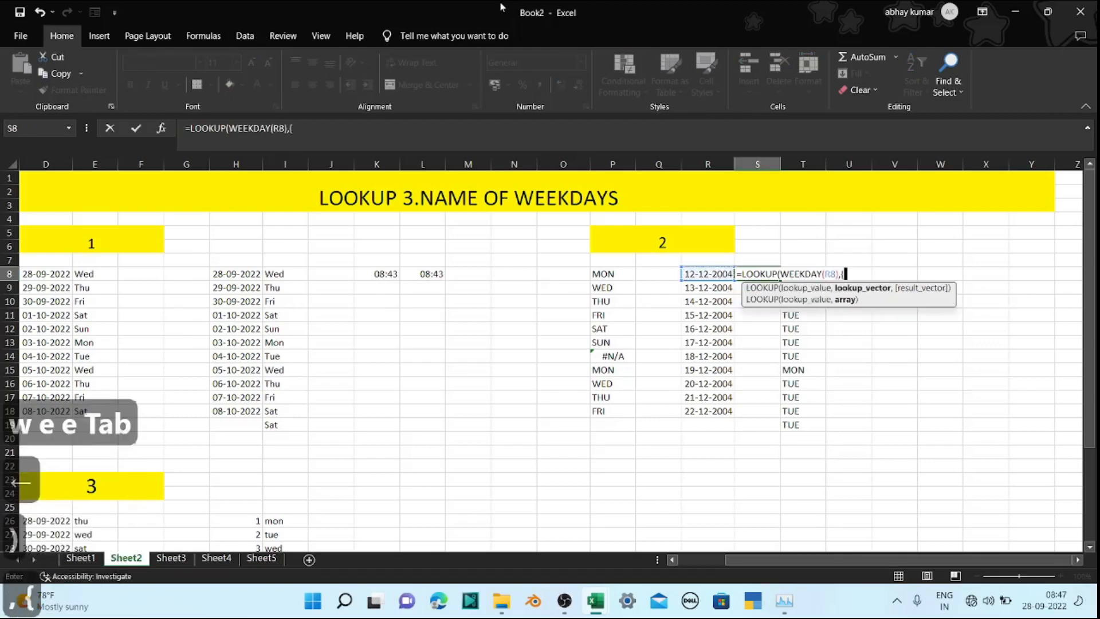
{"action": "type", "text": "1,2"}
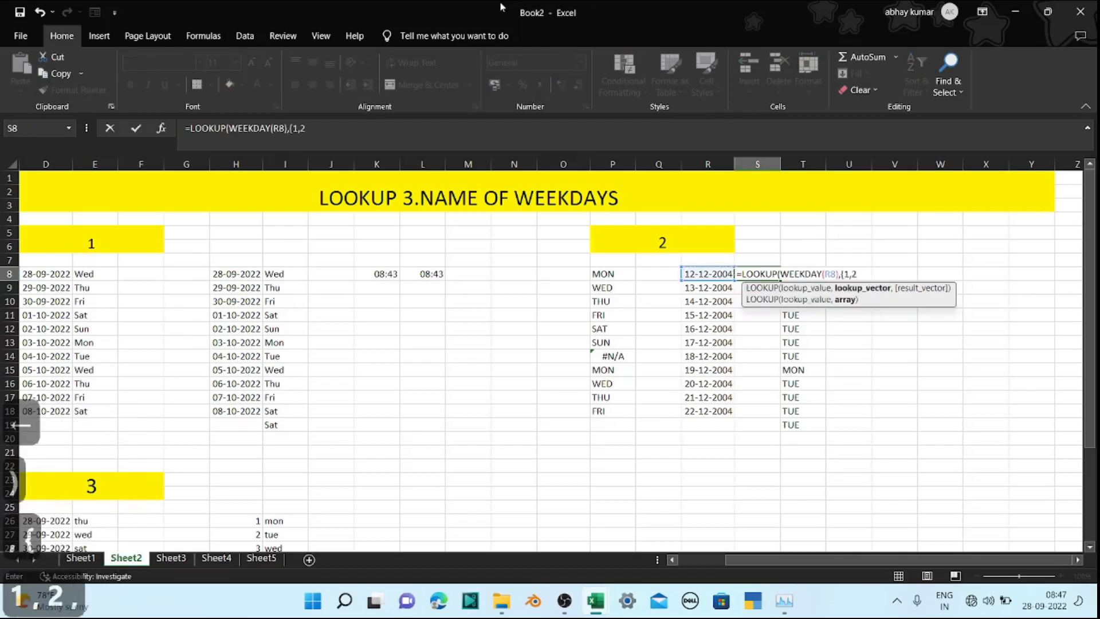
{"action": "type", "text": ",3,4,5"}
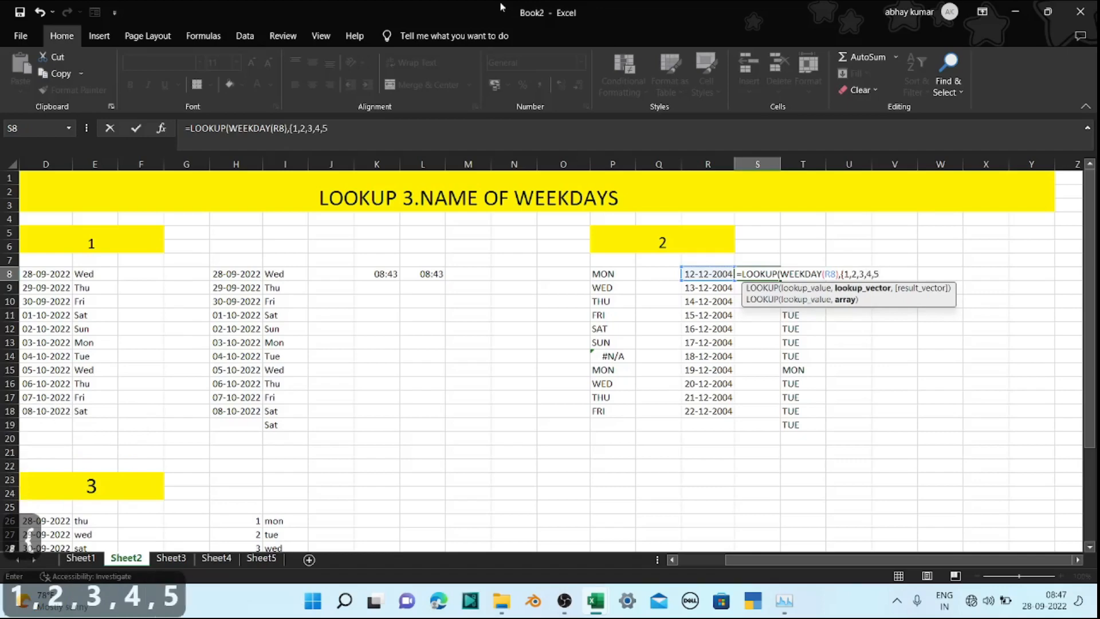
{"action": "type", "text": ",6,7"}
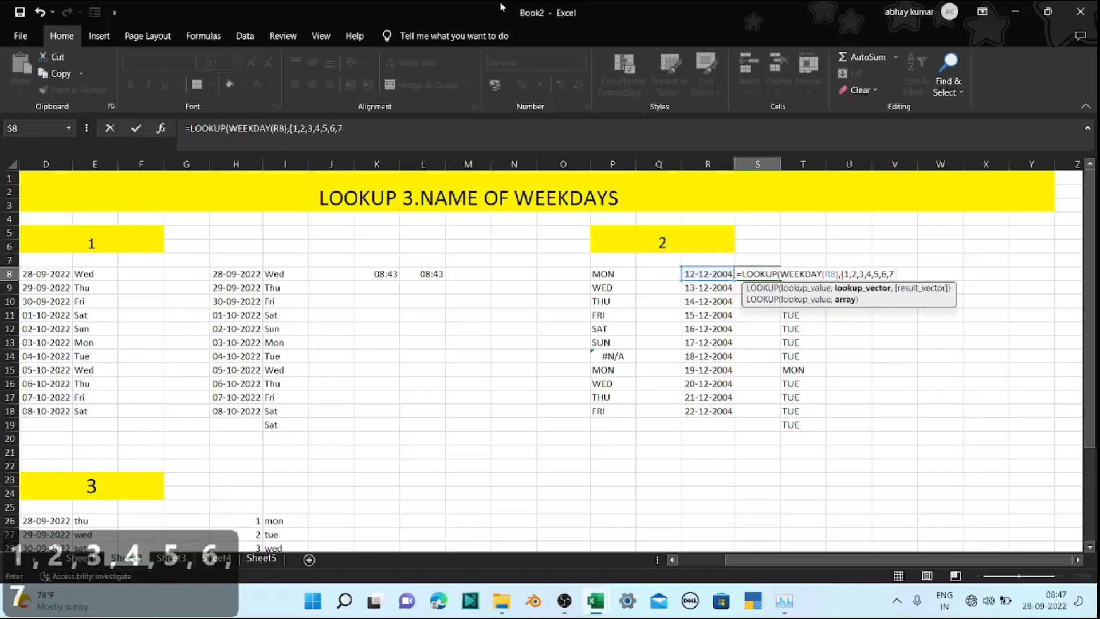
{"action": "type", "text": "},{"}
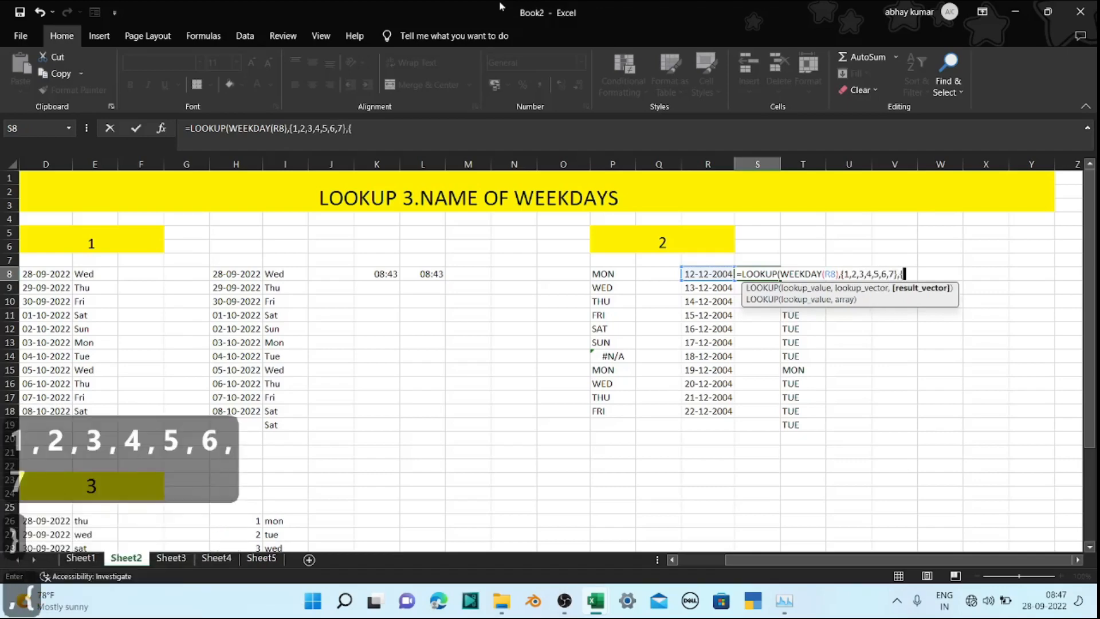
Enter "MON","TUE","WED","THU" as the first four entries of the S8 formula's result vector, each in quotes
{"action": "type", "text": "\"MON\""}
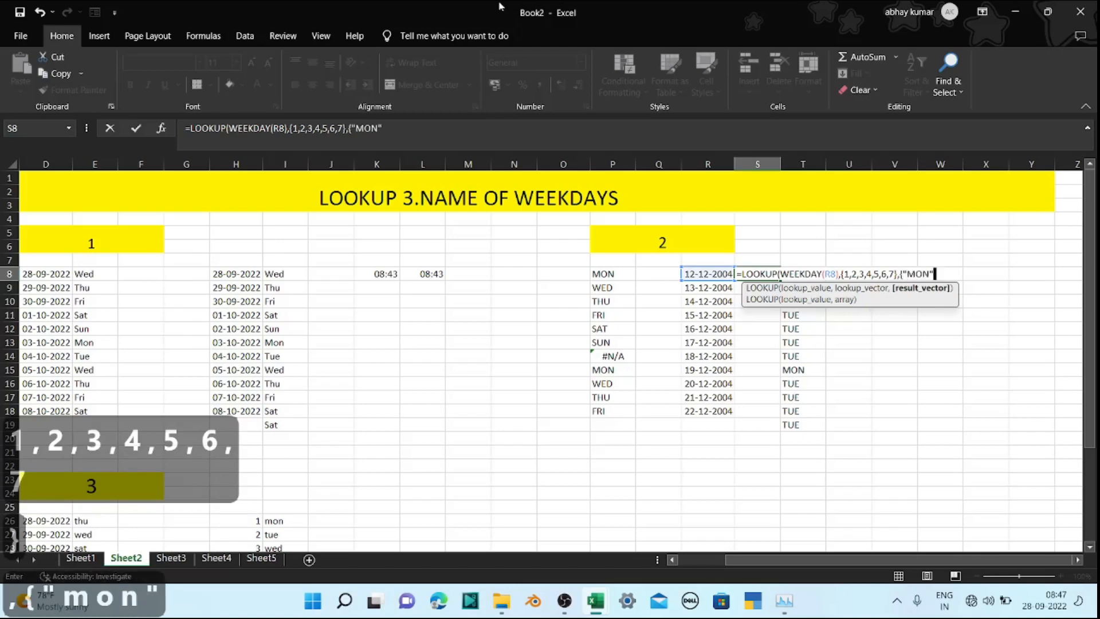
{"action": "type", "text": ",TU"}
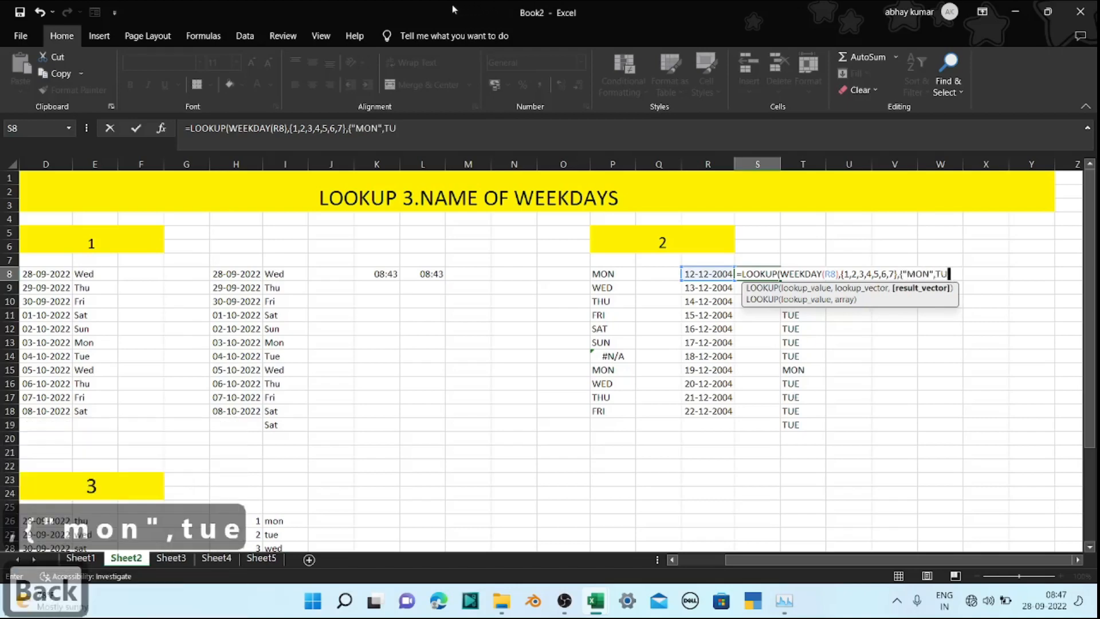
{"action": "key", "text": "BackSpace"}
{"action": "key", "text": "BackSpace"}
{"action": "key", "text": "BackSpace"}
{"action": "type", "text": ",\"TUE"}
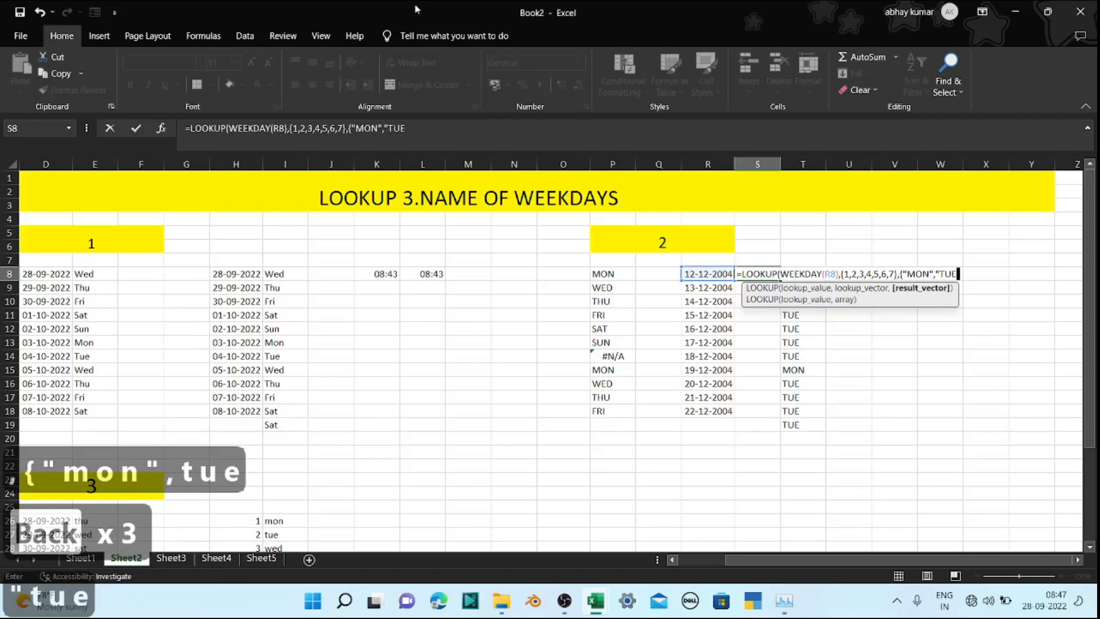
{"action": "type", "text": "\",\"WED"}
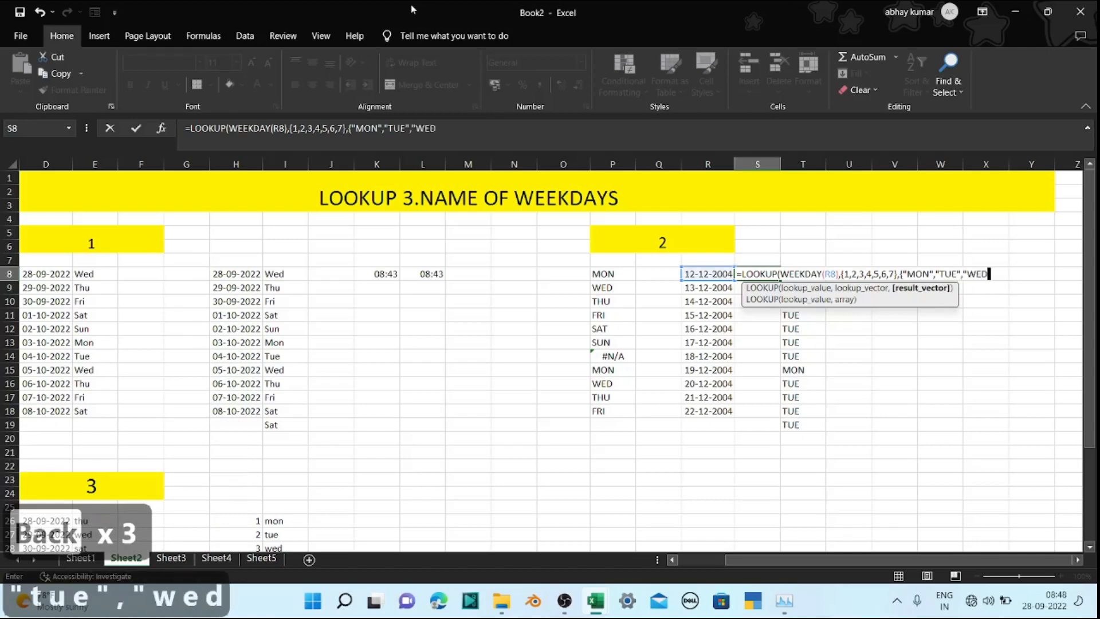
{"action": "type", "text": "\","}
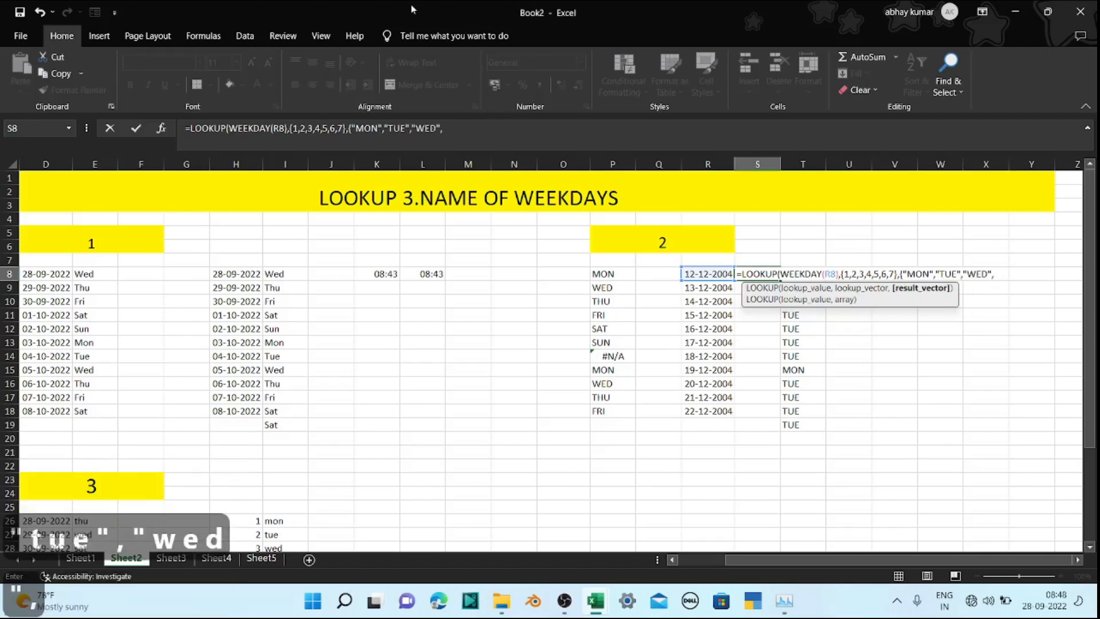
{"action": "type", "text": "\"THU"}
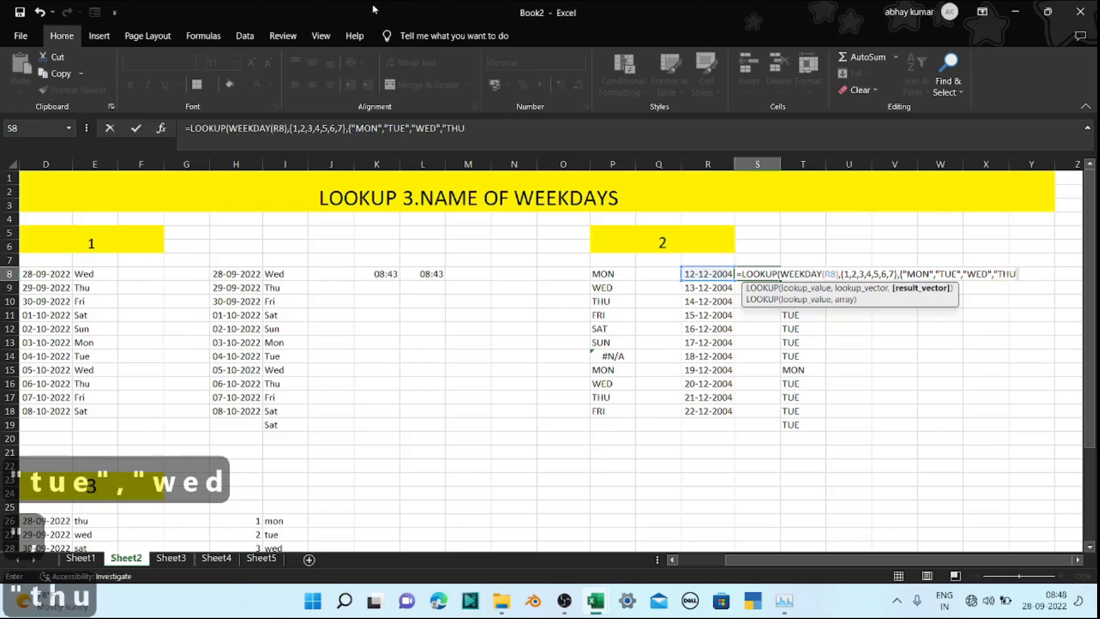
{"action": "type", "text": "\","}
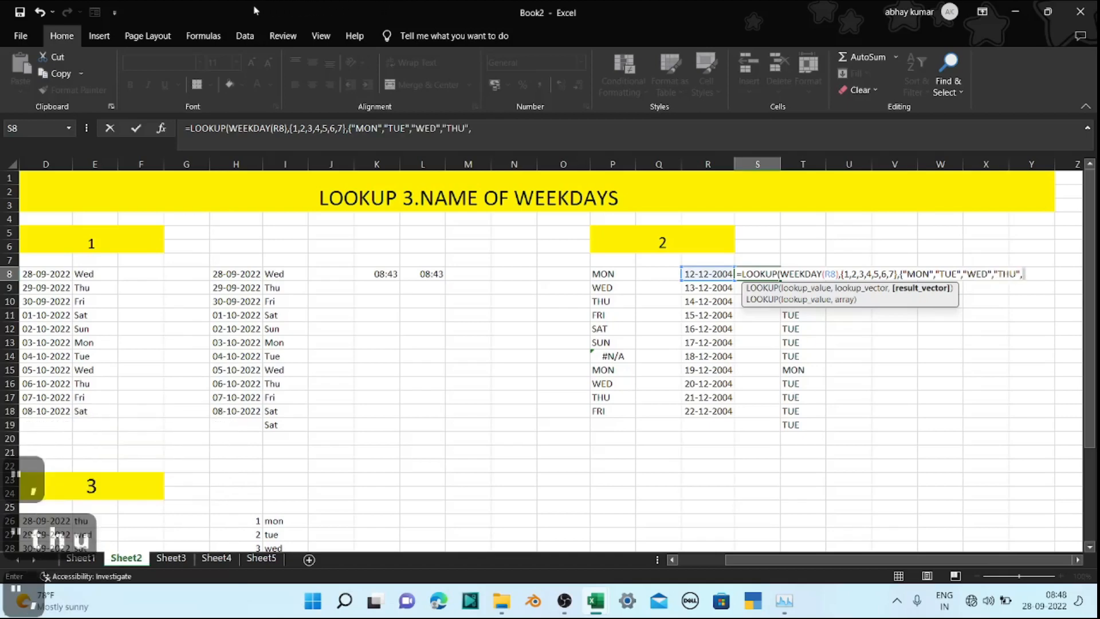
Append "FRI" in quotes and SAT with a closing quote to the S8 formula's result vector
{"action": "type", "text": "FRI"}
{"action": "key", "text": "BackSpace"}
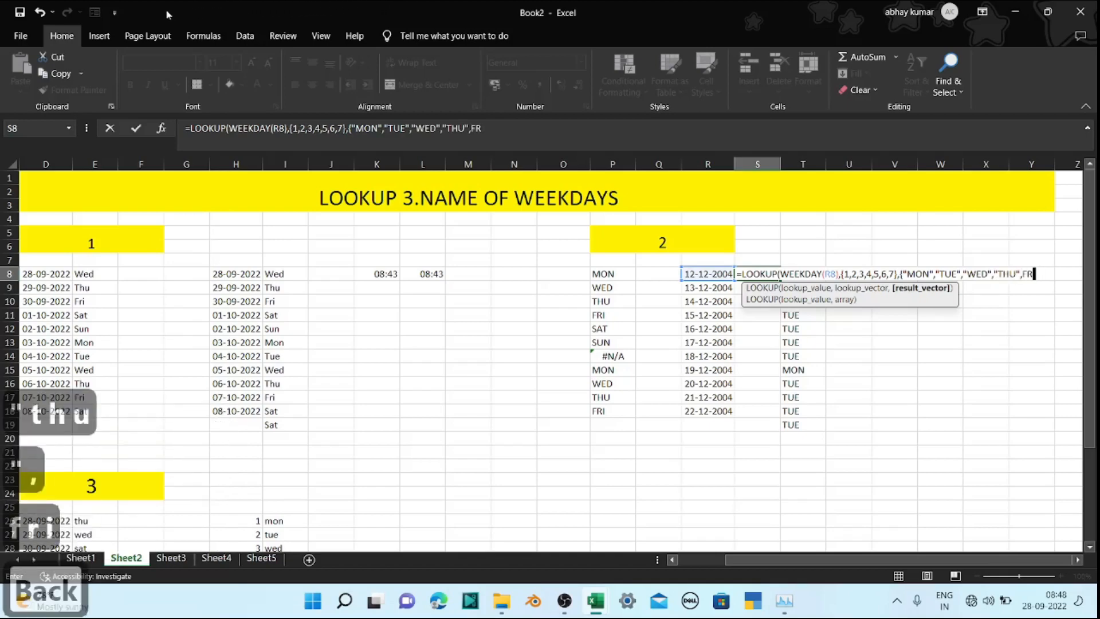
{"action": "key", "text": "BackSpace"}
{"action": "key", "text": "BackSpace"}
{"action": "type", "text": "\"FRI"}
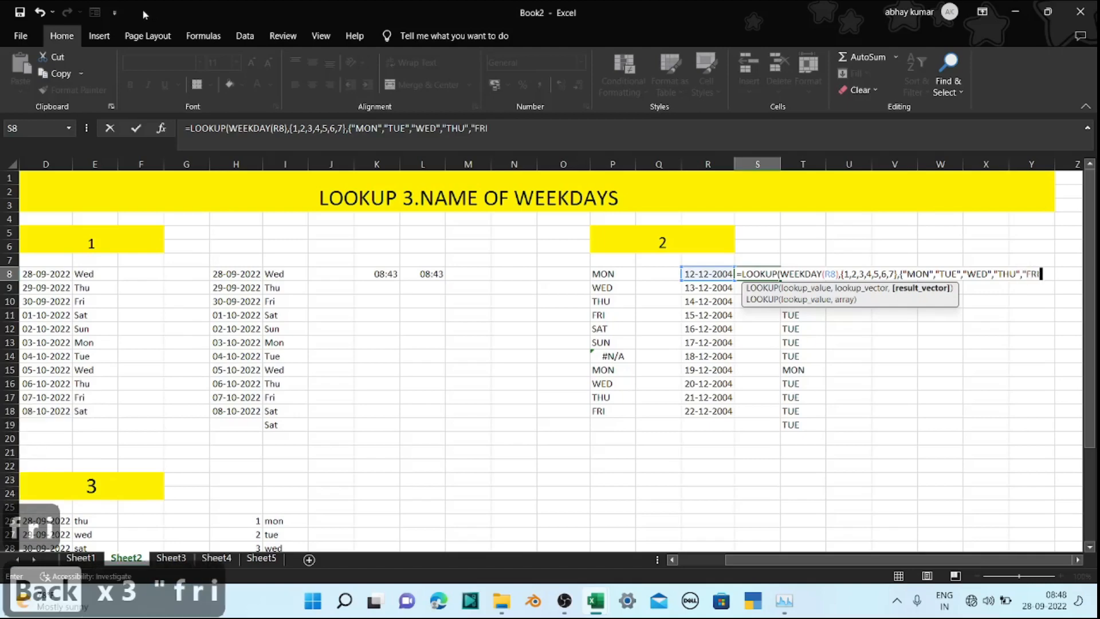
{"action": "type", "text": "\",SAT"}
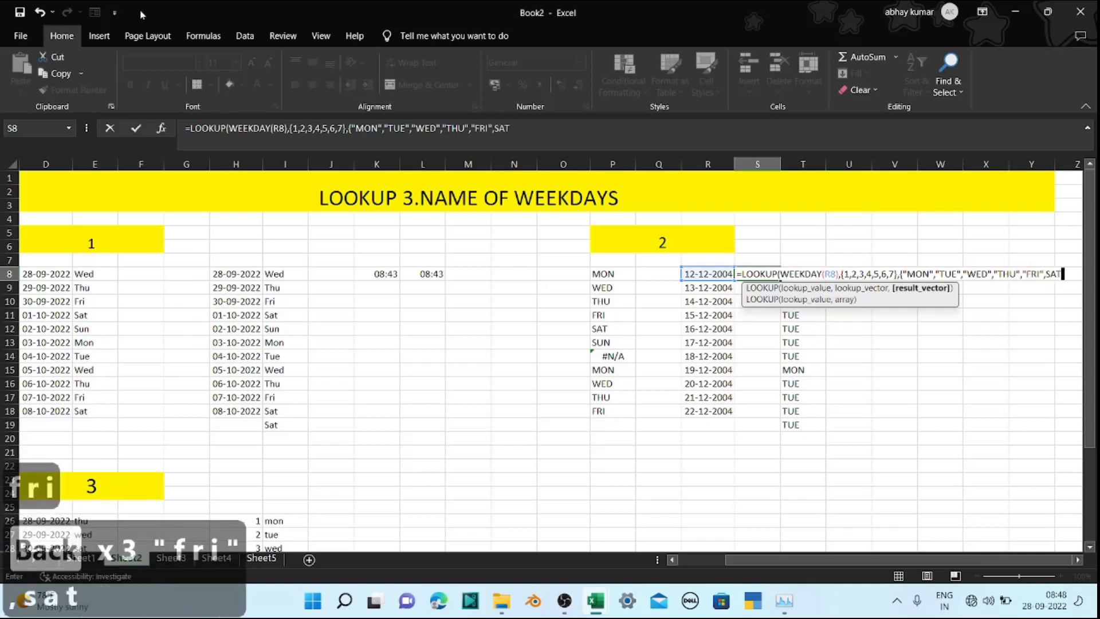
{"action": "type", "text": "\""}
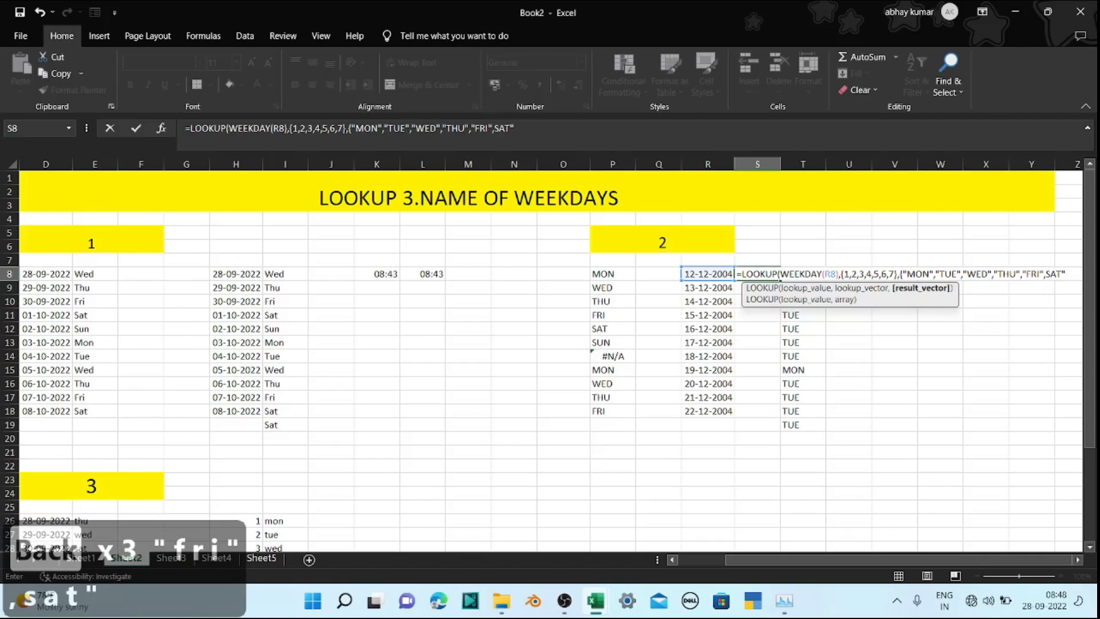
Insert the missing opening quote before SAT, close and enter the S8 formula, and fill it down to S19
{"action": "left_click", "coordinate": [496, 128]}
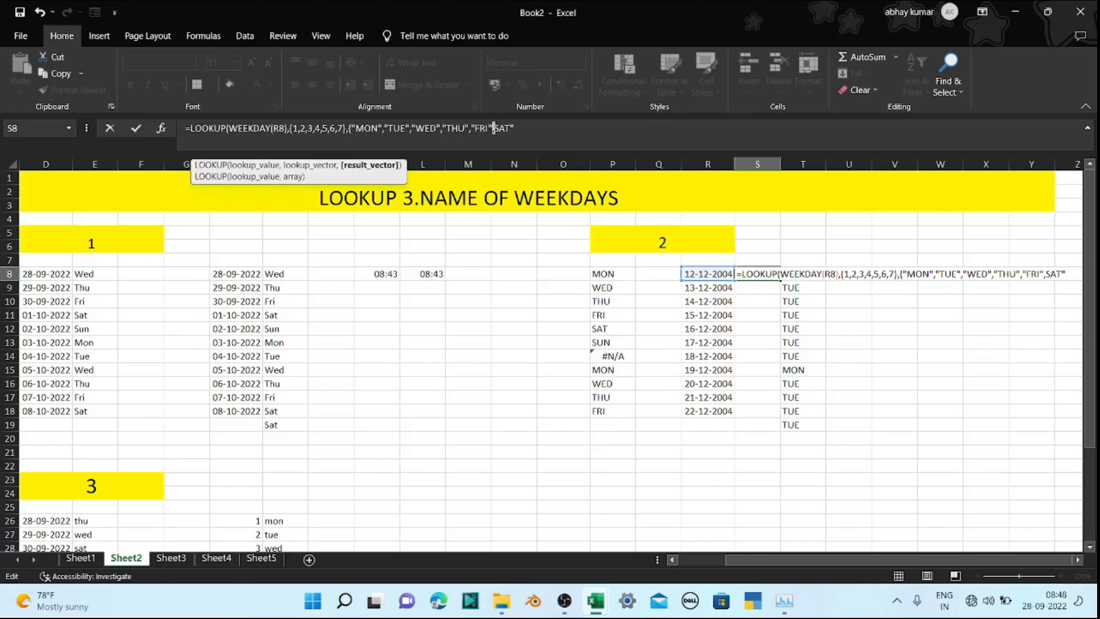
{"action": "type", "text": "\""}
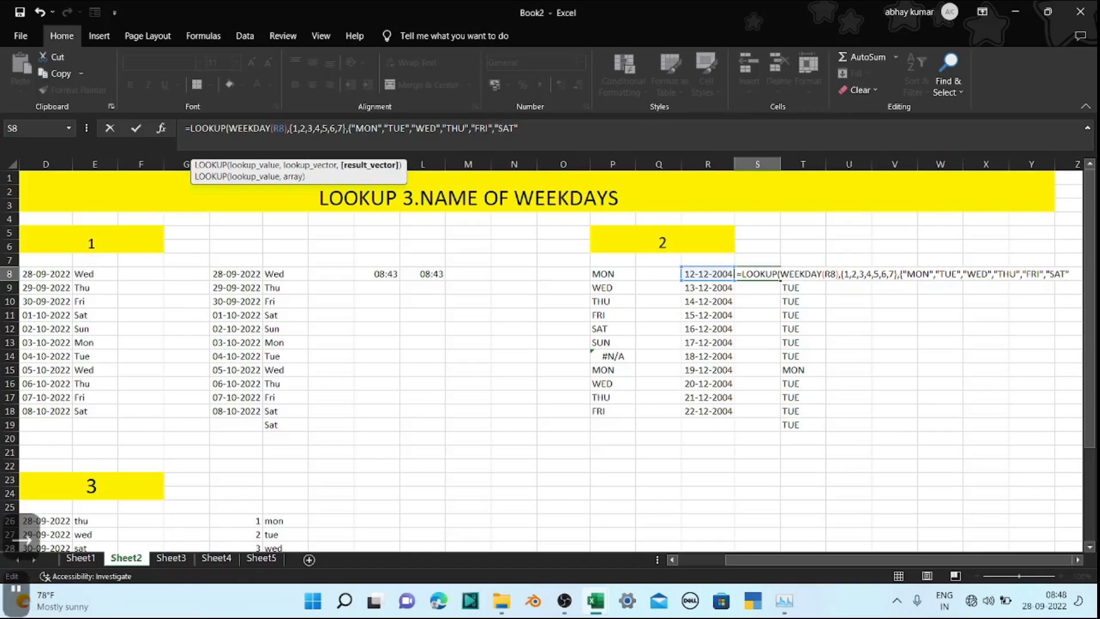
{"action": "type", "text": "})"}
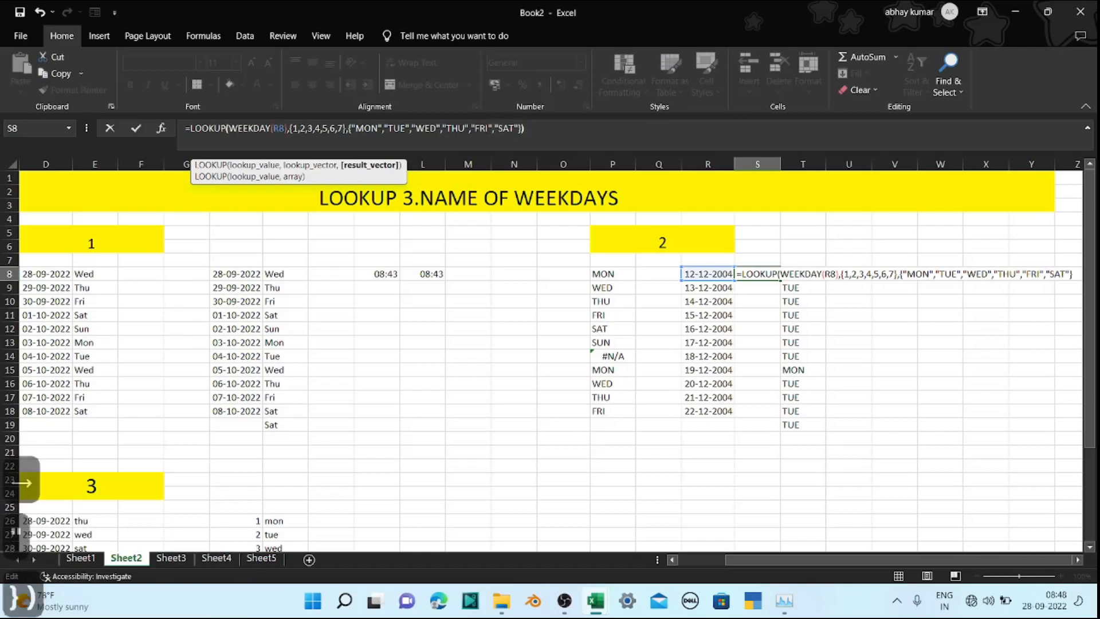
{"action": "key", "text": "Return"}
{"action": "key", "text": "Up"}
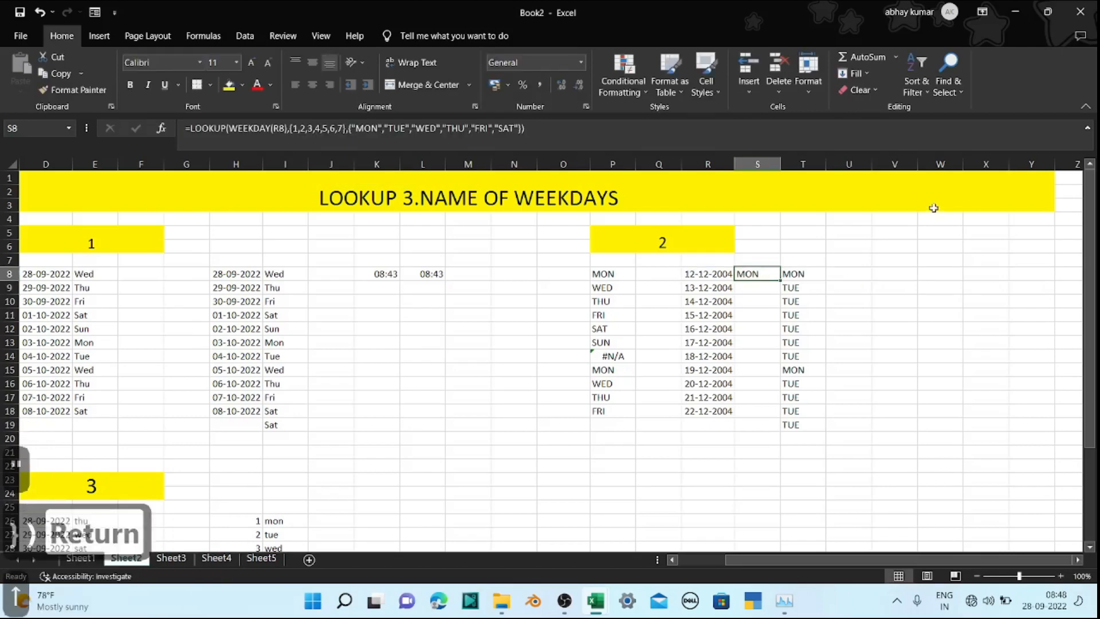
{"action": "double_click", "coordinate": [780, 279]}
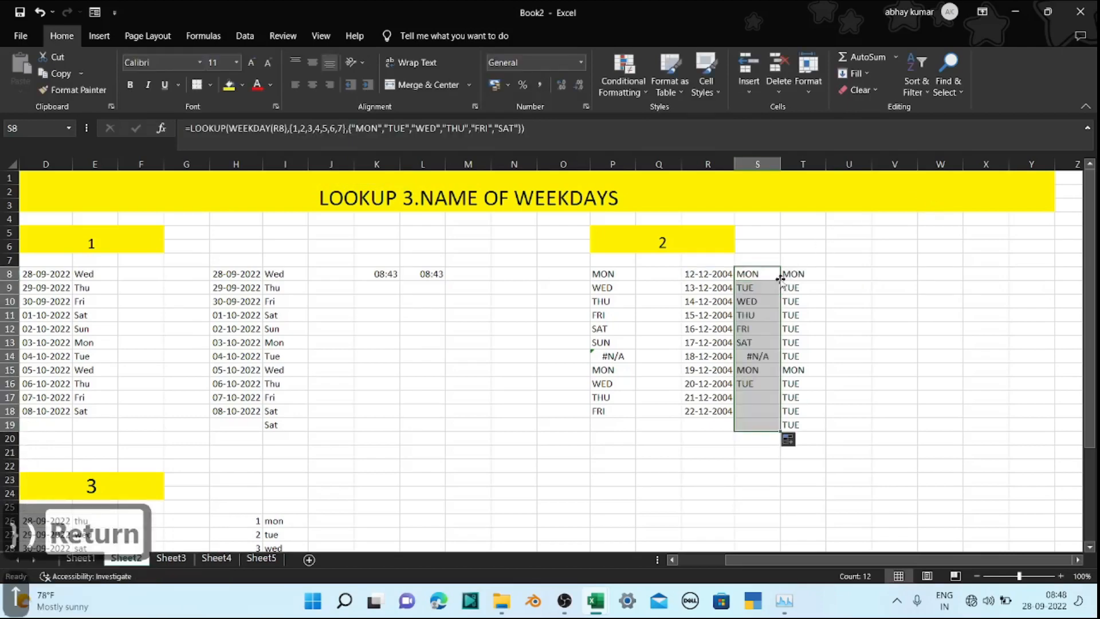
Clear the earlier LOOKUP results from T8:T19
{"action": "left_click", "coordinate": [822, 299]}
{"action": "left_click", "coordinate": [803, 329]}
{"action": "left_click", "coordinate": [808, 395]}
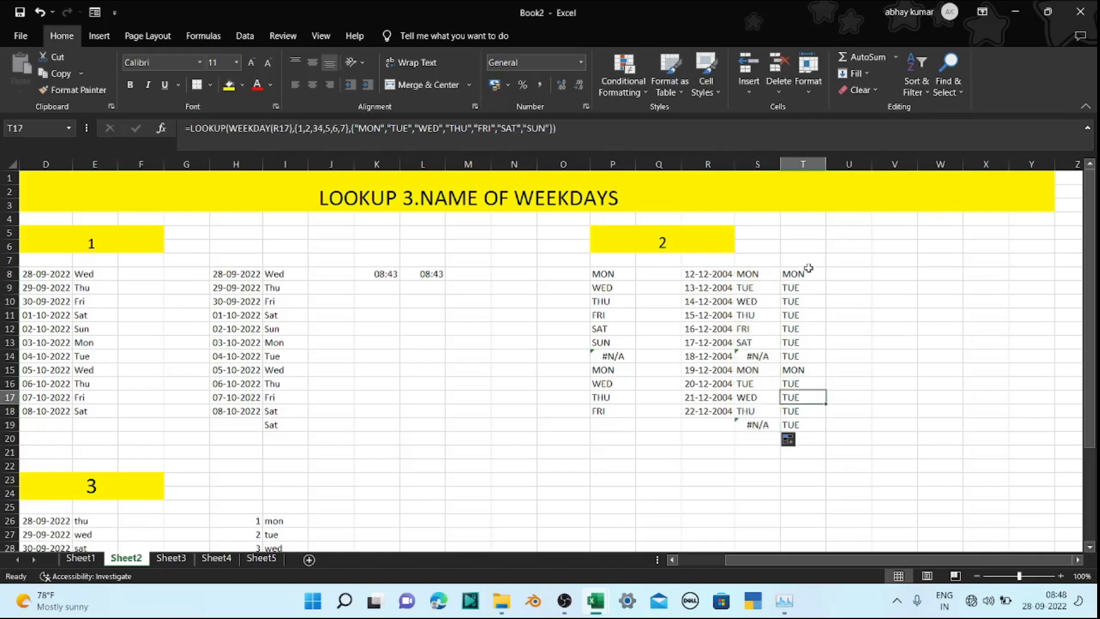
{"action": "left_click_drag", "start_coordinate": [808, 268], "coordinate": [802, 427]}
{"action": "key", "text": "Delete"}
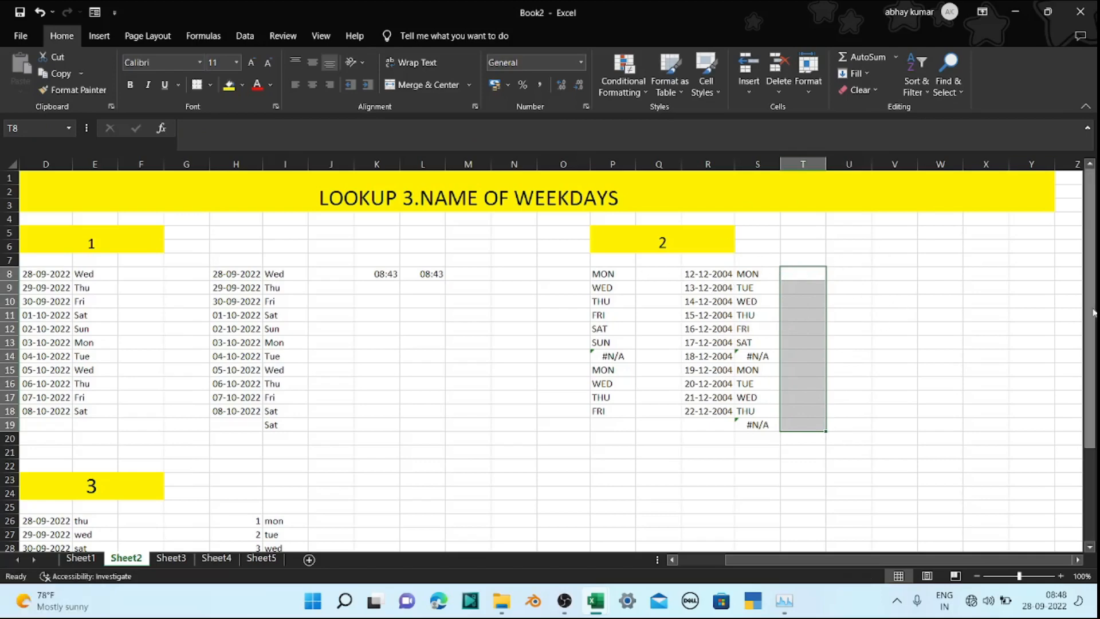
Enter the date 12-12-2004 in L26 beside section 3's tables and fill the date series down to L35
{"action": "left_click_drag", "start_coordinate": [1088, 291], "coordinate": [1088, 383]}
{"action": "mouse_move", "coordinate": [1084, 422]}
{"action": "left_mouse_down"}
{"action": "mouse_move", "coordinate": [1088, 376]}
{"action": "mouse_move", "coordinate": [1088, 424]}
{"action": "left_mouse_up"}
{"action": "left_click", "coordinate": [395, 397]}
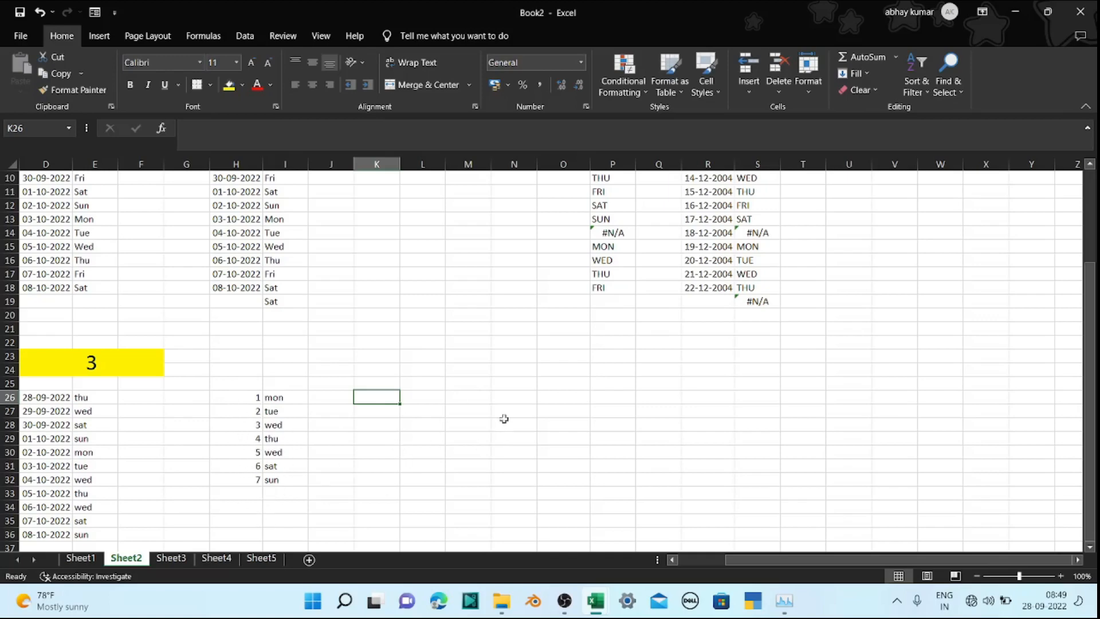
{"action": "left_click", "coordinate": [433, 396]}
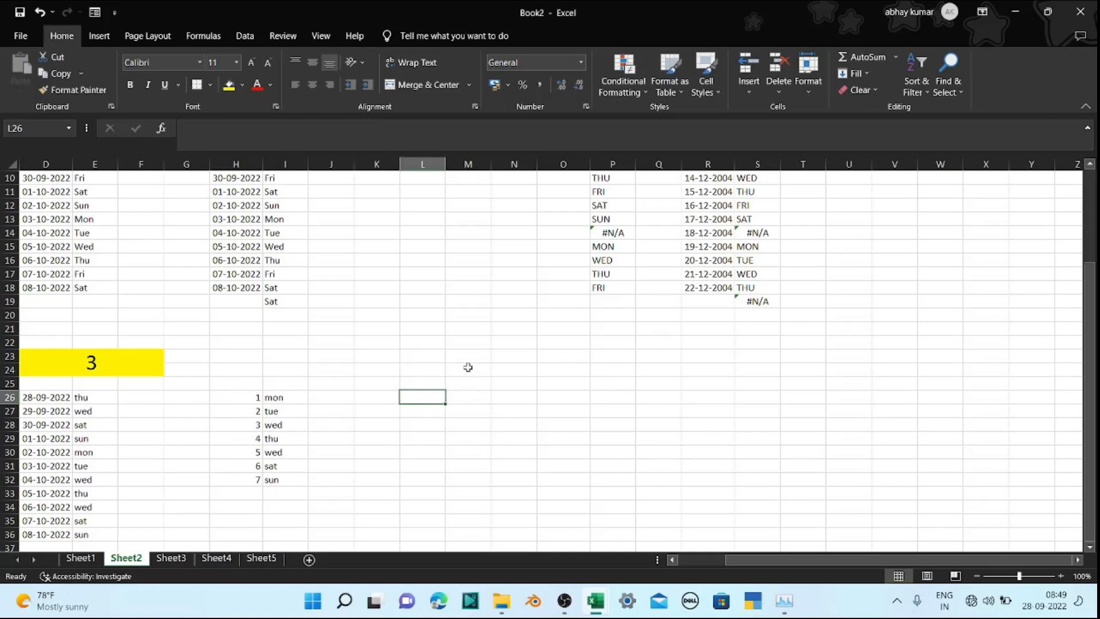
{"action": "type", "text": "12-12-"}
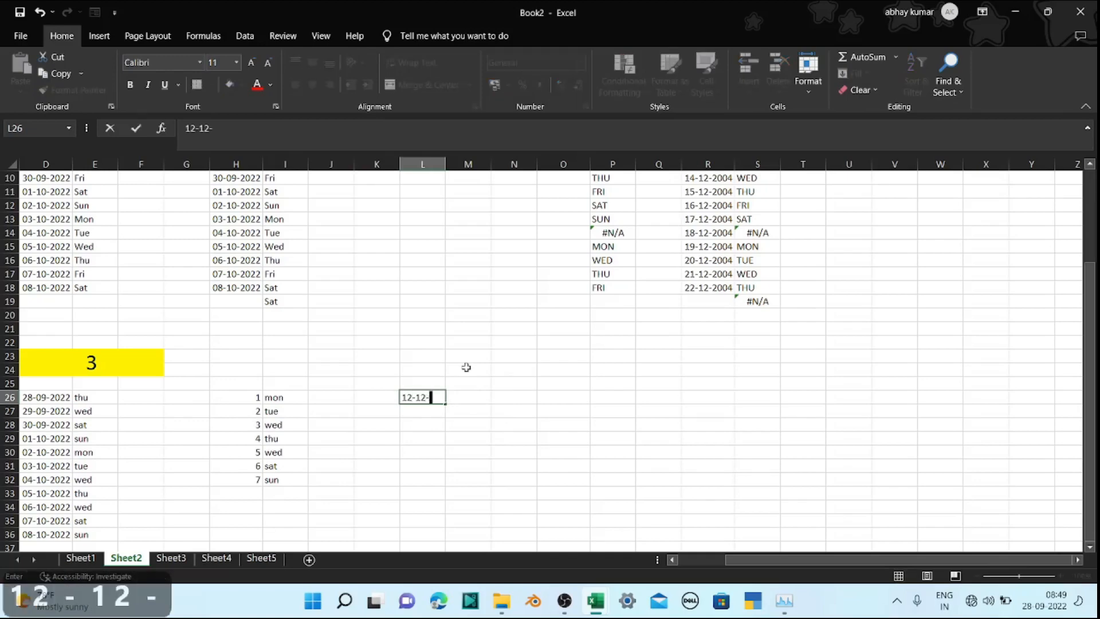
{"action": "type", "text": "2004"}
{"action": "key", "text": "Return"}
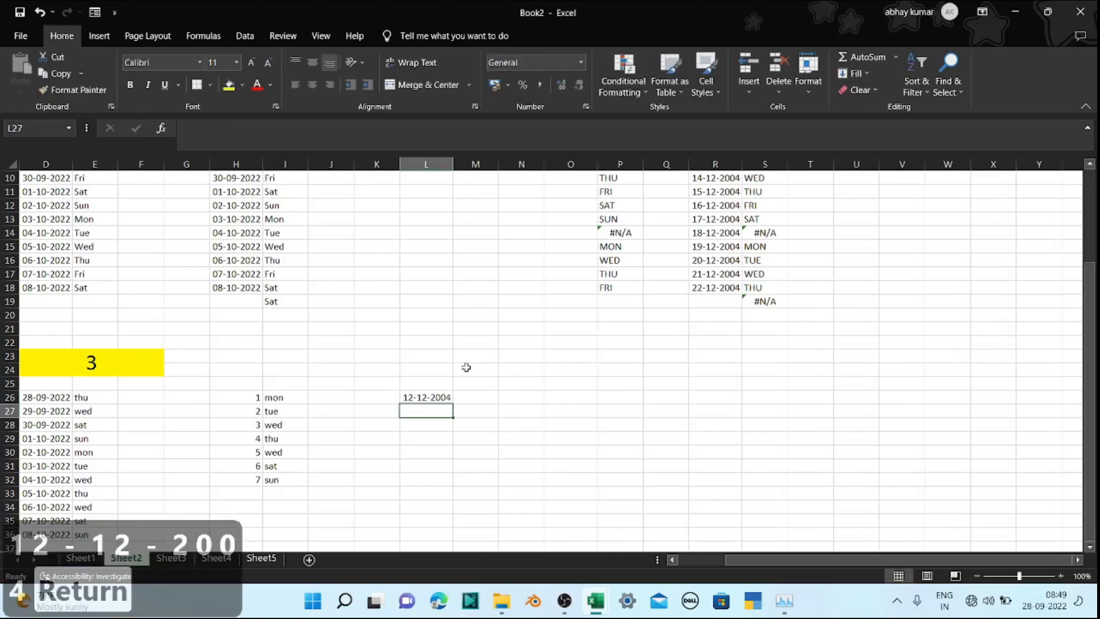
{"action": "key", "text": "Up"}
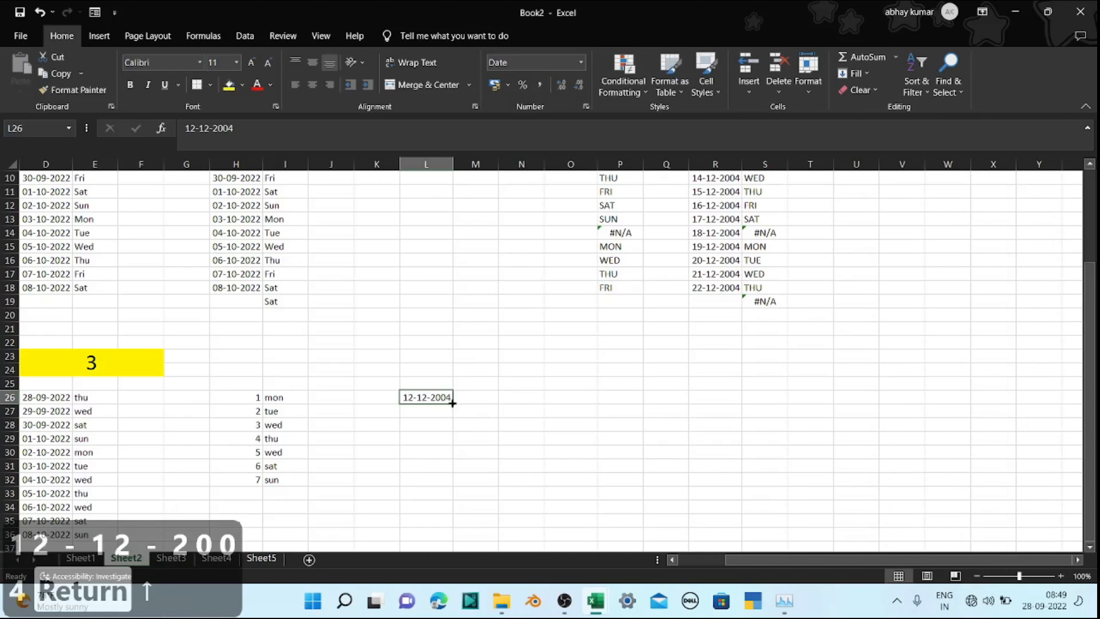
{"action": "left_click_drag", "start_coordinate": [452, 402], "coordinate": [456, 520]}
Start a LOOKUP formula in M26 beside the first date of the new series
{"action": "left_click", "coordinate": [477, 395]}
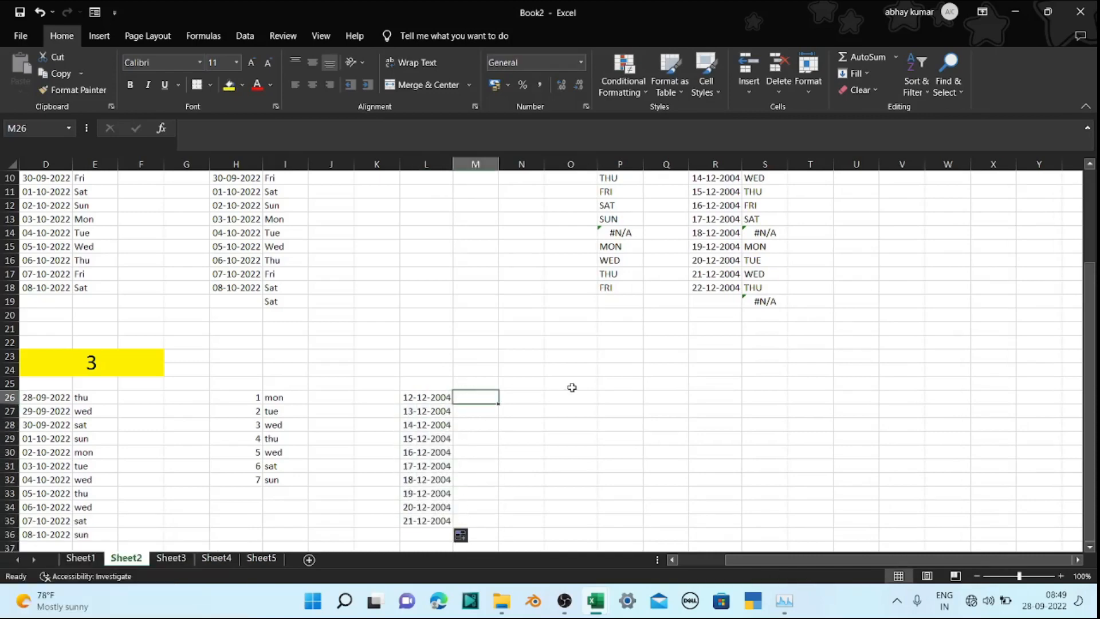
{"action": "type", "text": "="}
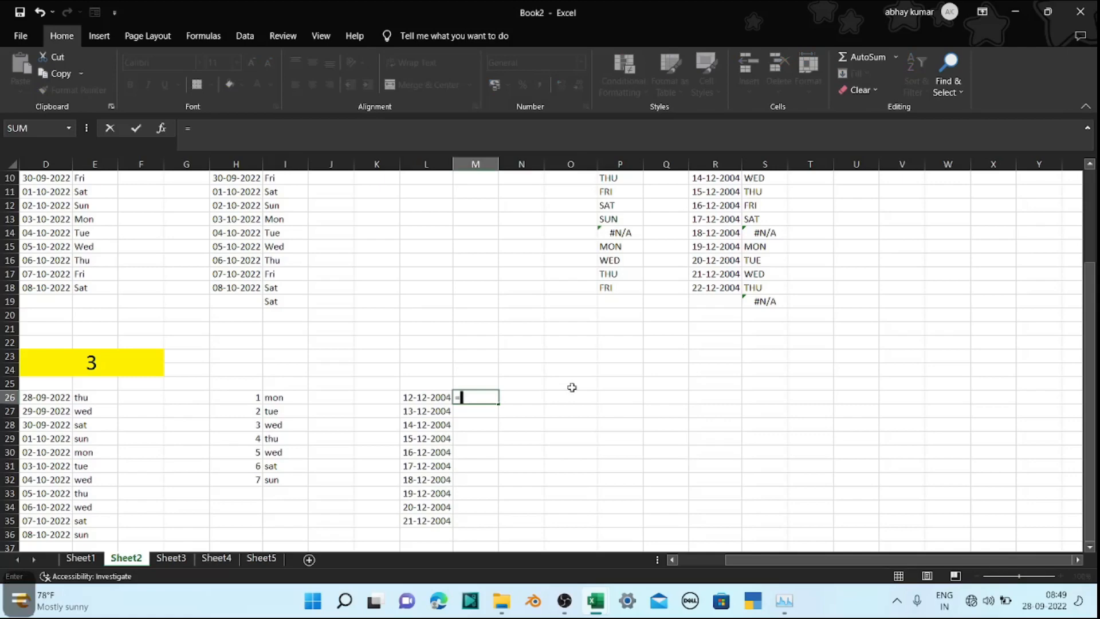
{"action": "type", "text": "look"}
{"action": "key", "text": "Tab"}
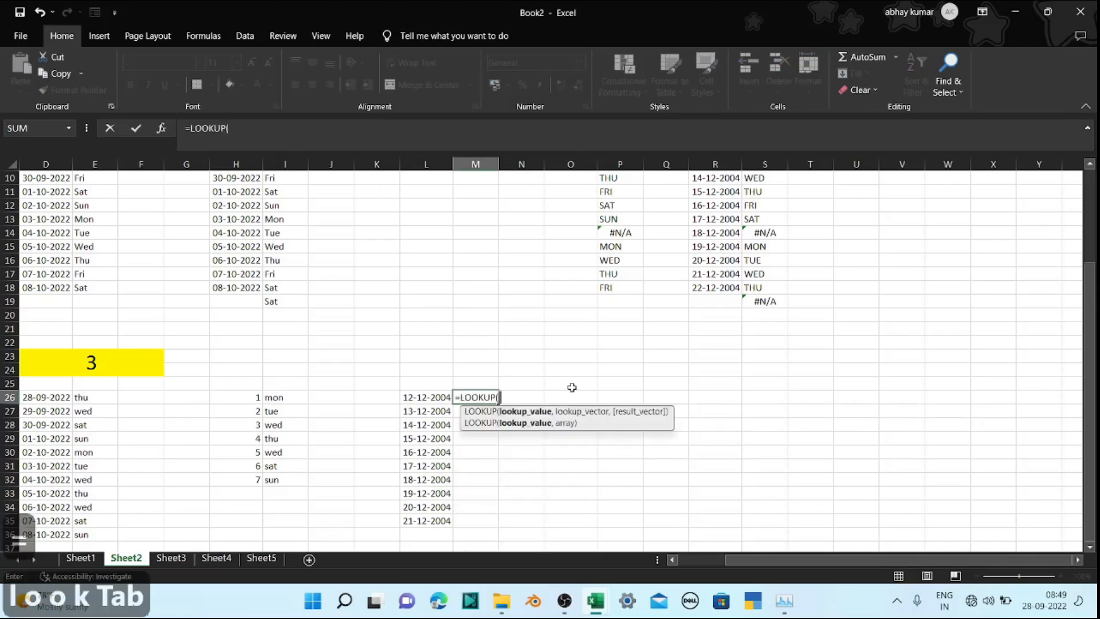
{"action": "key", "text": "Left"}
{"action": "key", "text": "BackSpace"}
{"action": "key", "text": "BackSpace"}
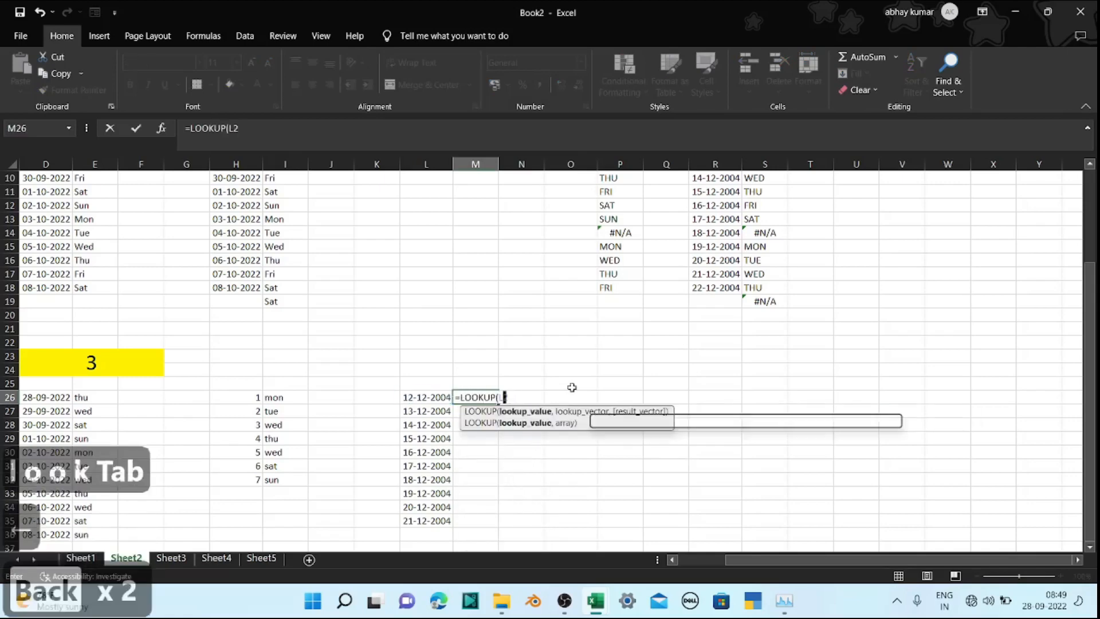
{"action": "key", "text": "BackSpace"}
Set the M26 formula's lookup value to WEEKDAY(L26), without a return type
{"action": "type", "text": "we"}
{"action": "key", "text": "Down"}
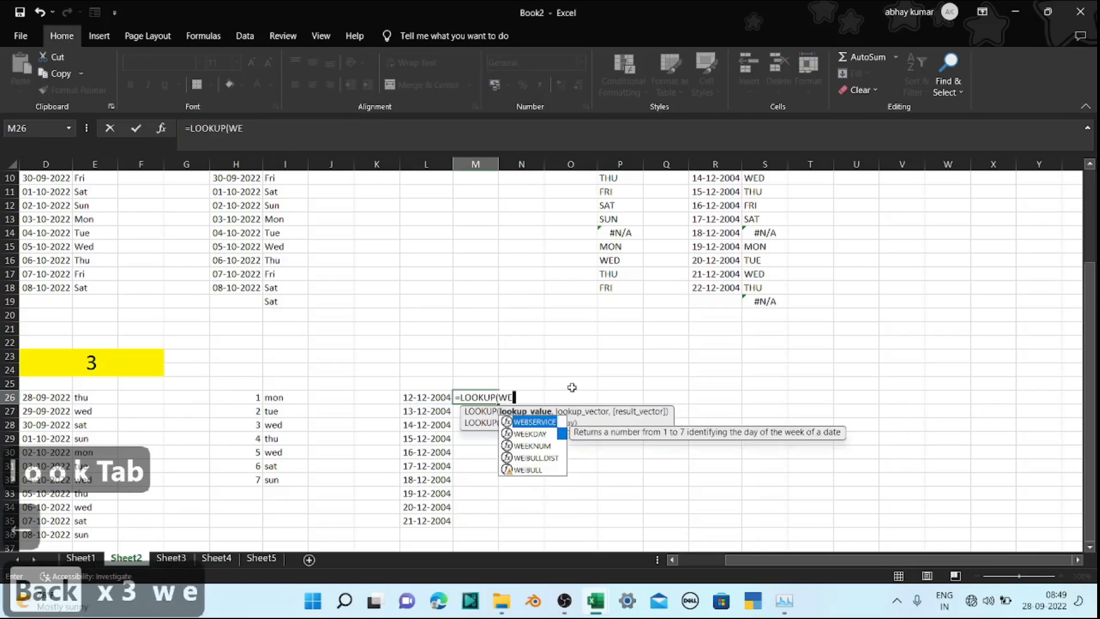
{"action": "key", "text": "Tab"}
{"action": "key", "text": "Left"}
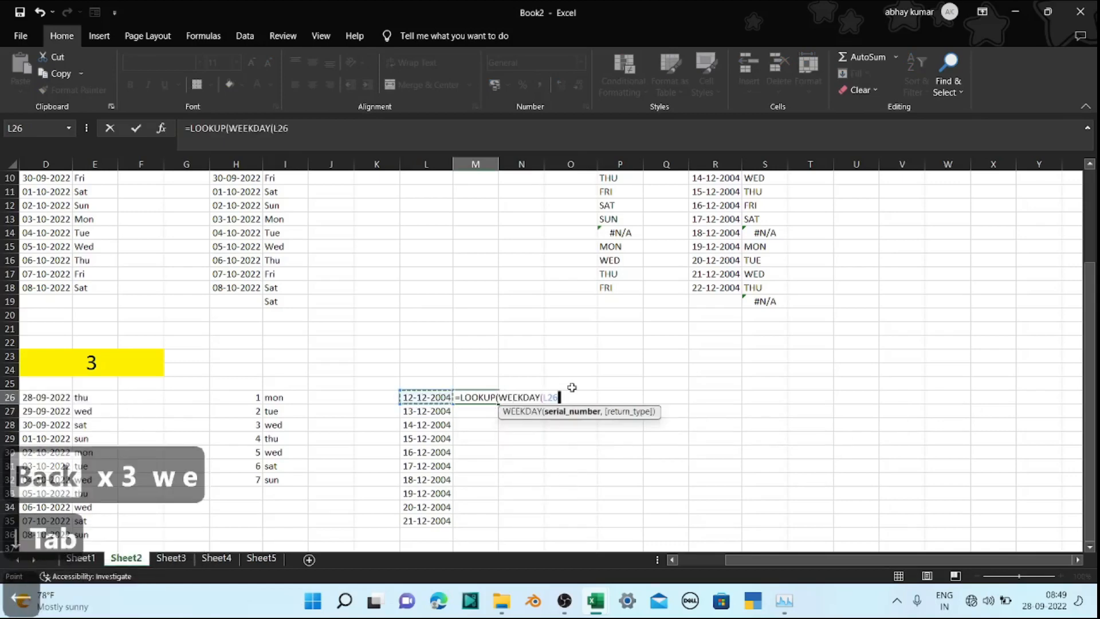
{"action": "type", "text": ","}
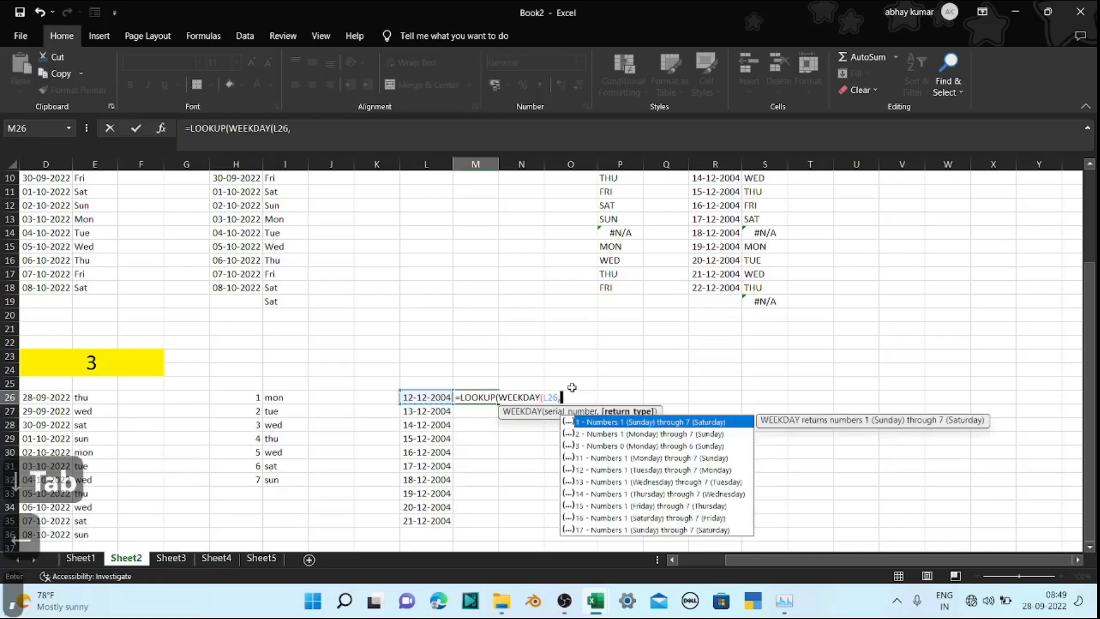
{"action": "key", "text": "BackSpace"}
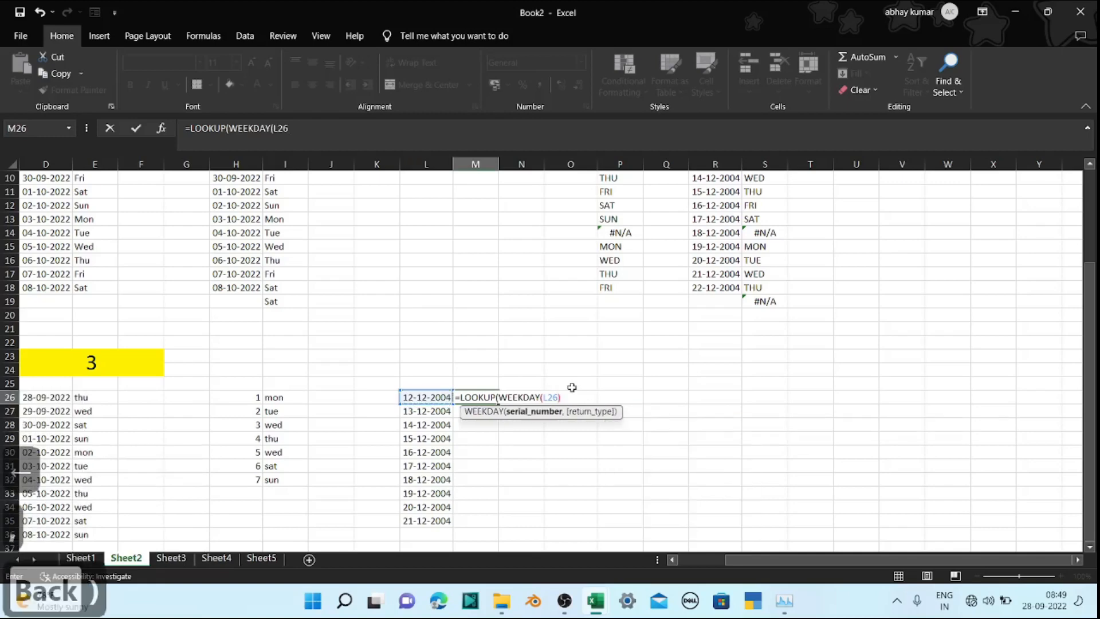
{"action": "type", "text": "),"}
Add the number and weekday table H26:I32 as the formula's array and make the reference absolute
{"action": "key", "text": "Left"}
{"action": "key", "text": "Left"}
{"action": "key", "text": "Left"}
{"action": "key", "text": "Left"}
{"action": "key", "text": "Left"}
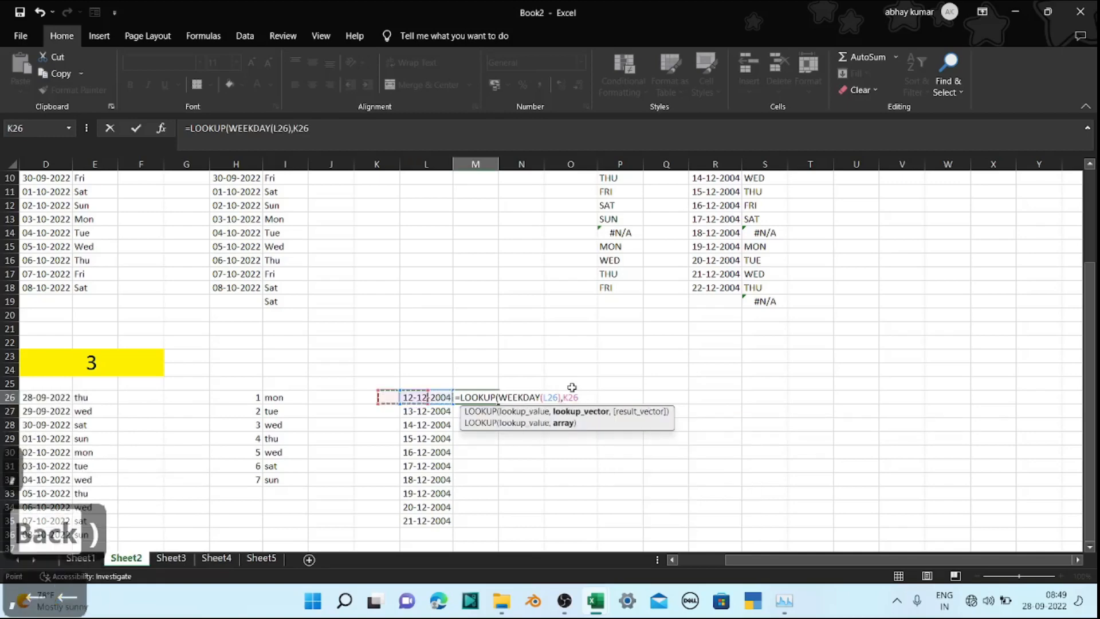
{"action": "key", "text": "shift+Right"}
{"action": "key", "text": "shift+Down"}
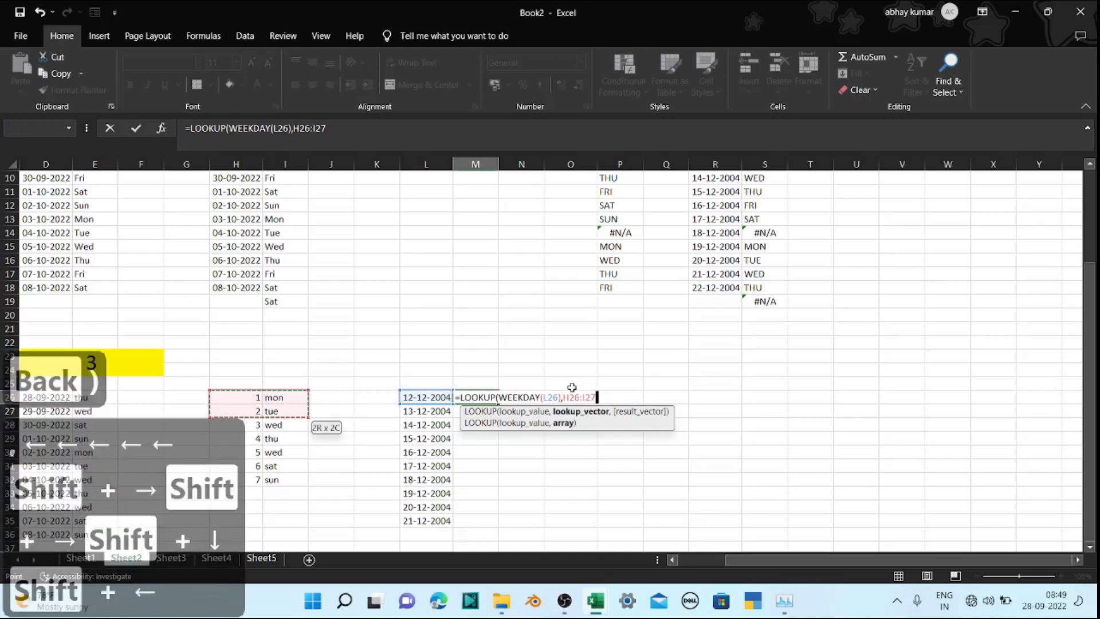
{"action": "key", "text": "shift+Down"}
{"action": "key", "text": "shift+Down"}
{"action": "key", "text": "shift+Down"}
{"action": "key", "text": "shift+Down"}
{"action": "key", "text": "shift+Down"}
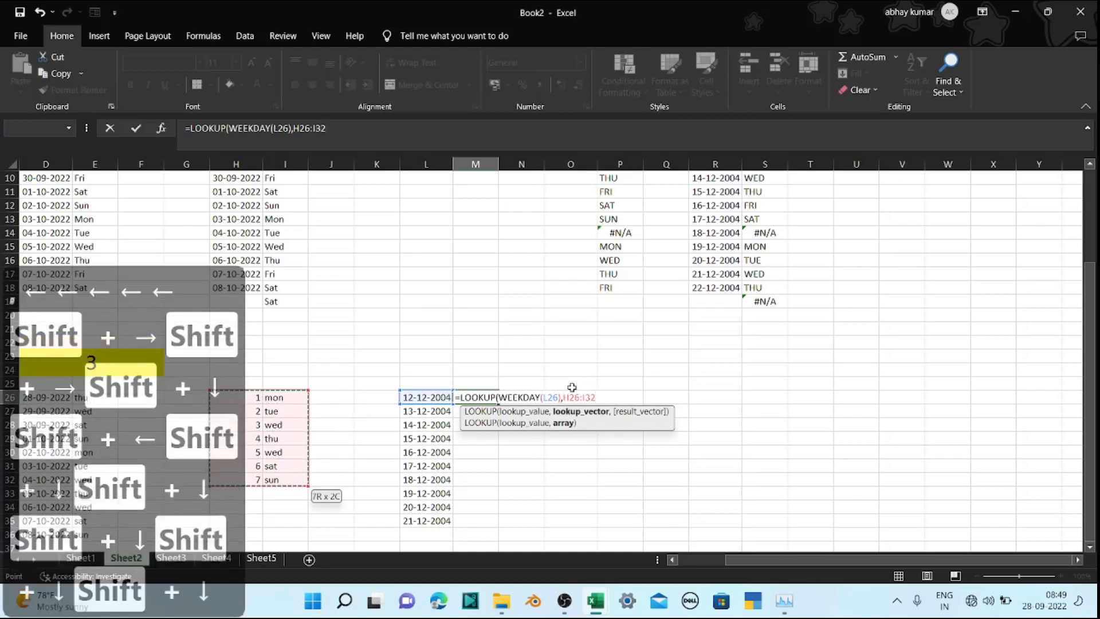
{"action": "key", "text": "XF86AudioPlay"}
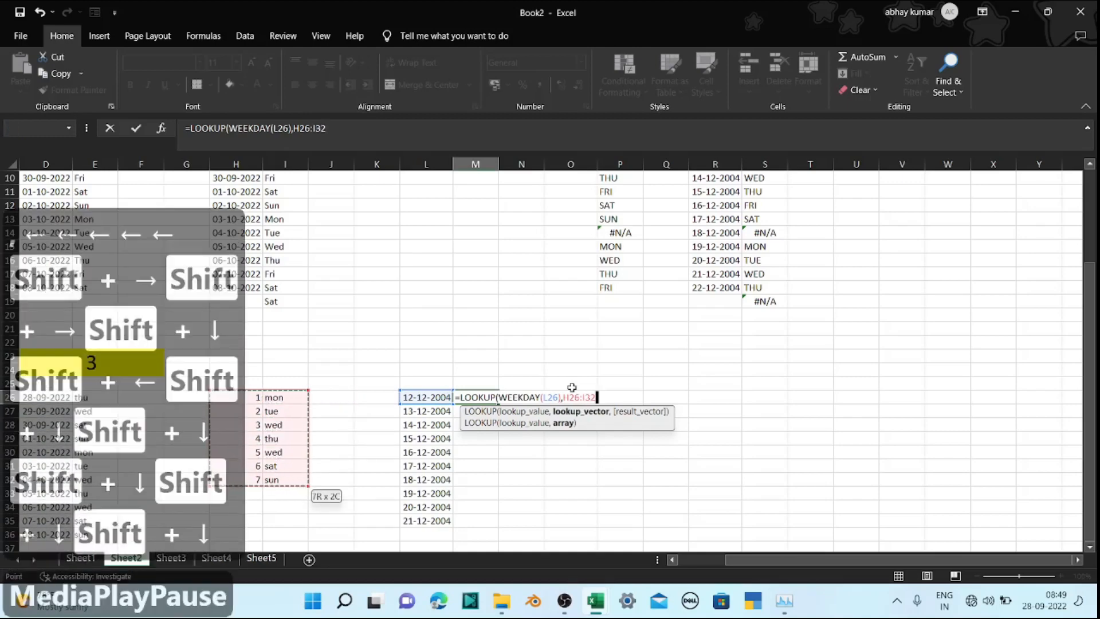
{"action": "key", "text": "F4"}
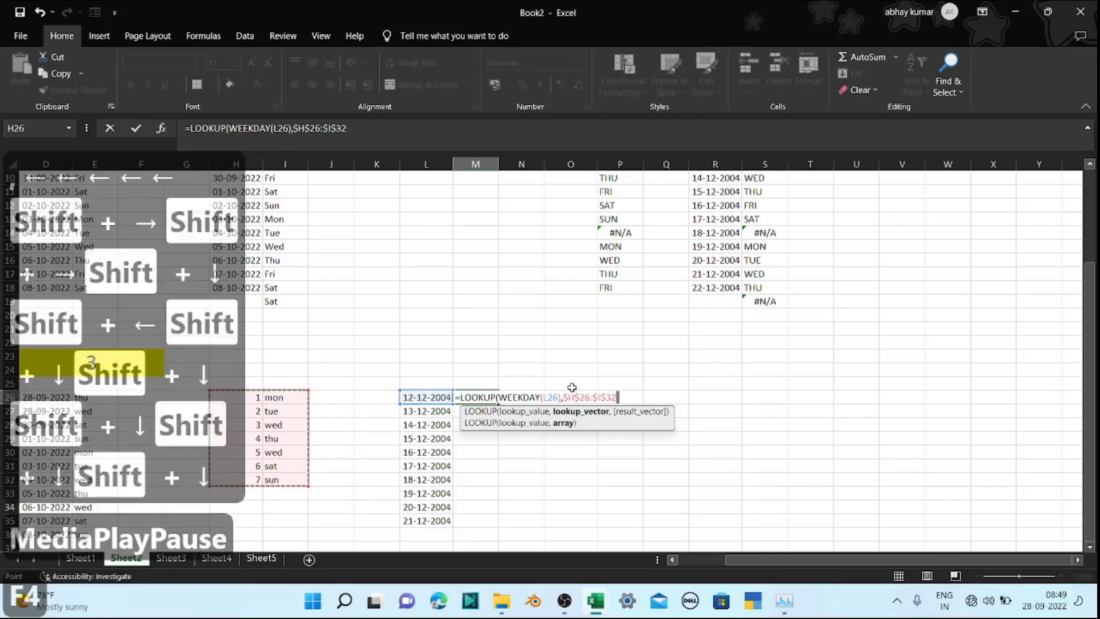
Close and enter the LOOKUP formula in M26 and fill it down to M35
{"action": "type", "text": ")"}
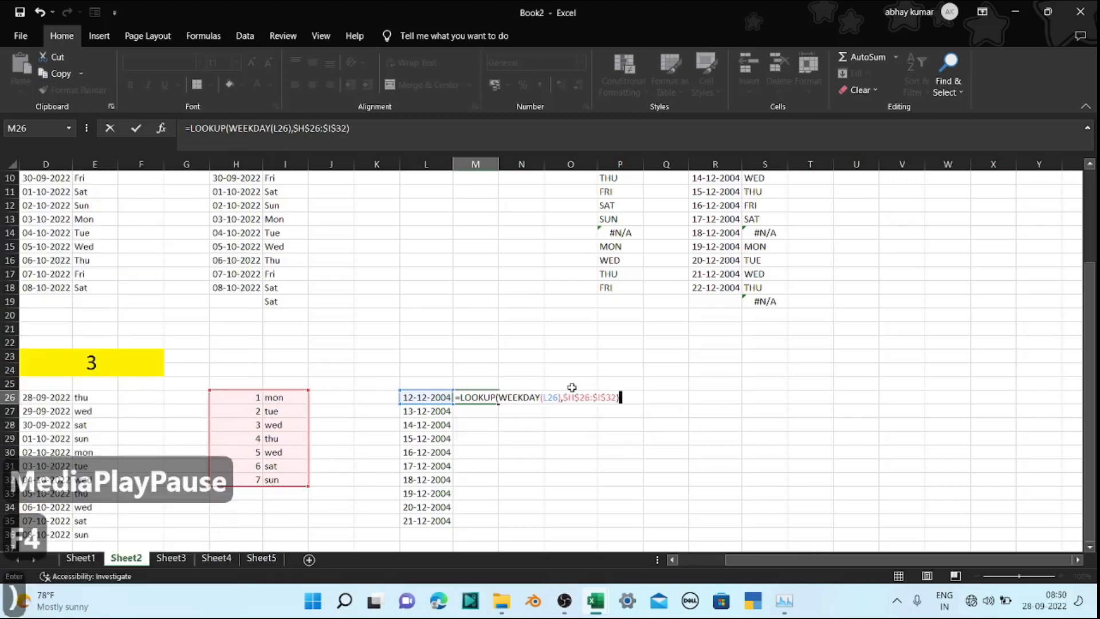
{"action": "key", "text": "Return"}
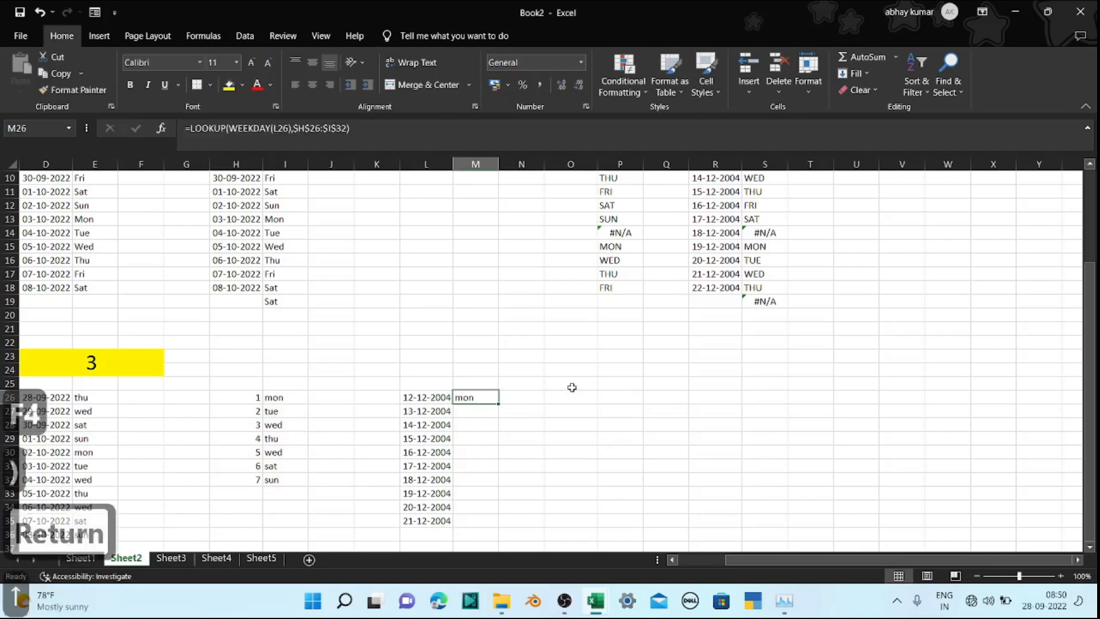
{"action": "double_click", "coordinate": [501, 403]}
Switch to Sheet3, which holds the LOOKUP 4 (match) exercise
{"action": "left_click", "coordinate": [166, 559]}
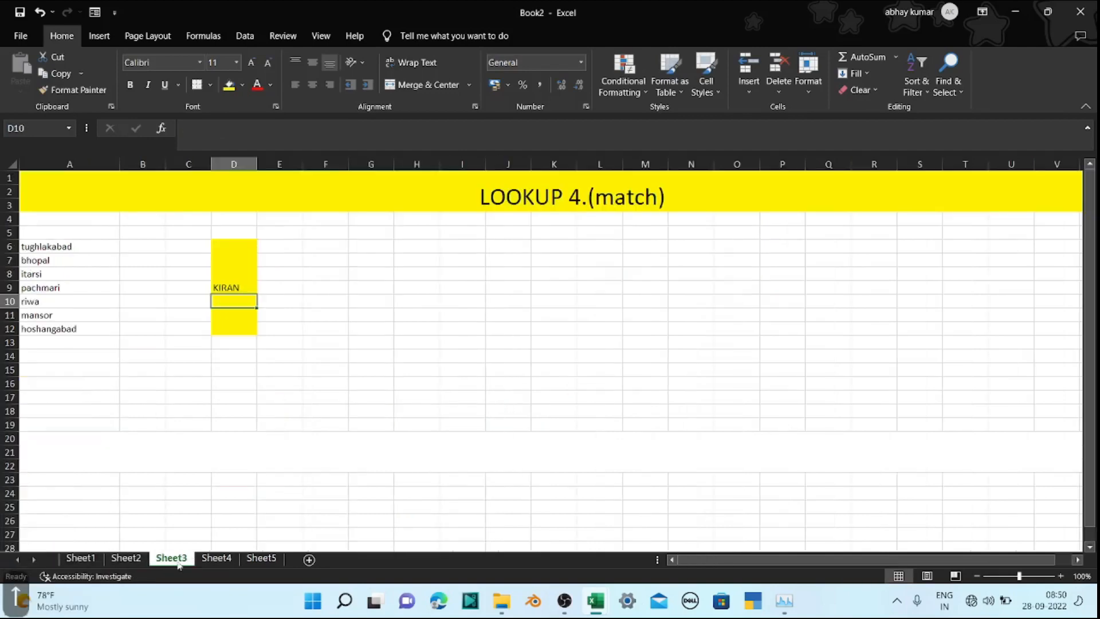
{"action": "left_click", "coordinate": [146, 557]}
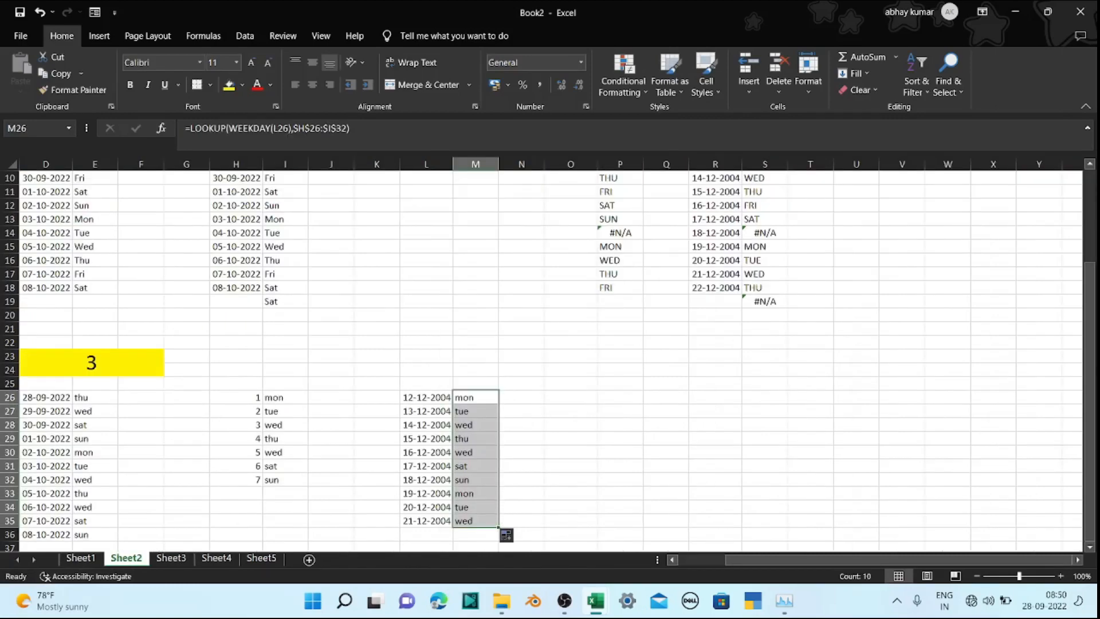
{"action": "scroll", "coordinate": [402, 476], "scroll_direction": "up", "scroll_amount": 3}
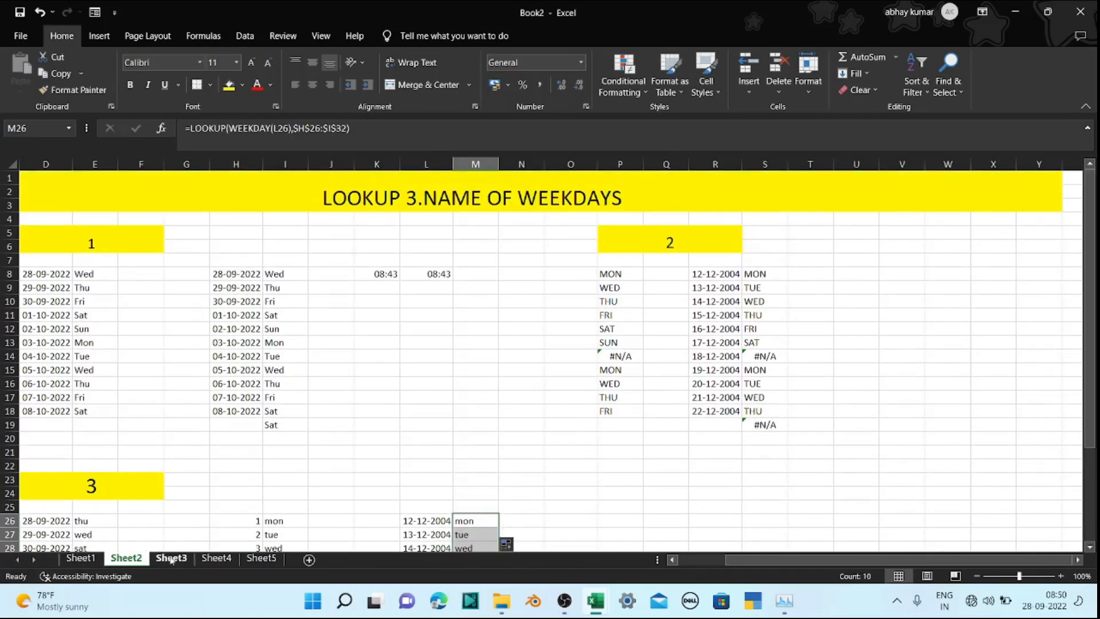
{"action": "left_click", "coordinate": [172, 559]}
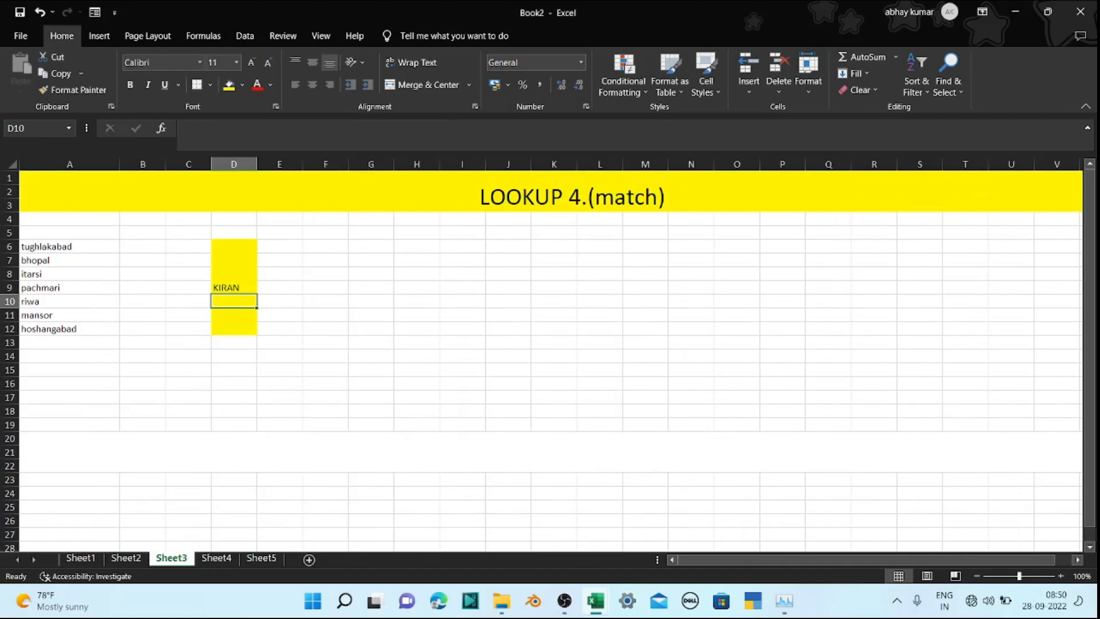
{"action": "left_click_drag", "start_coordinate": [472, 277], "coordinate": [499, 273]}
{"action": "left_click", "coordinate": [733, 263]}
{"action": "left_click", "coordinate": [448, 353]}
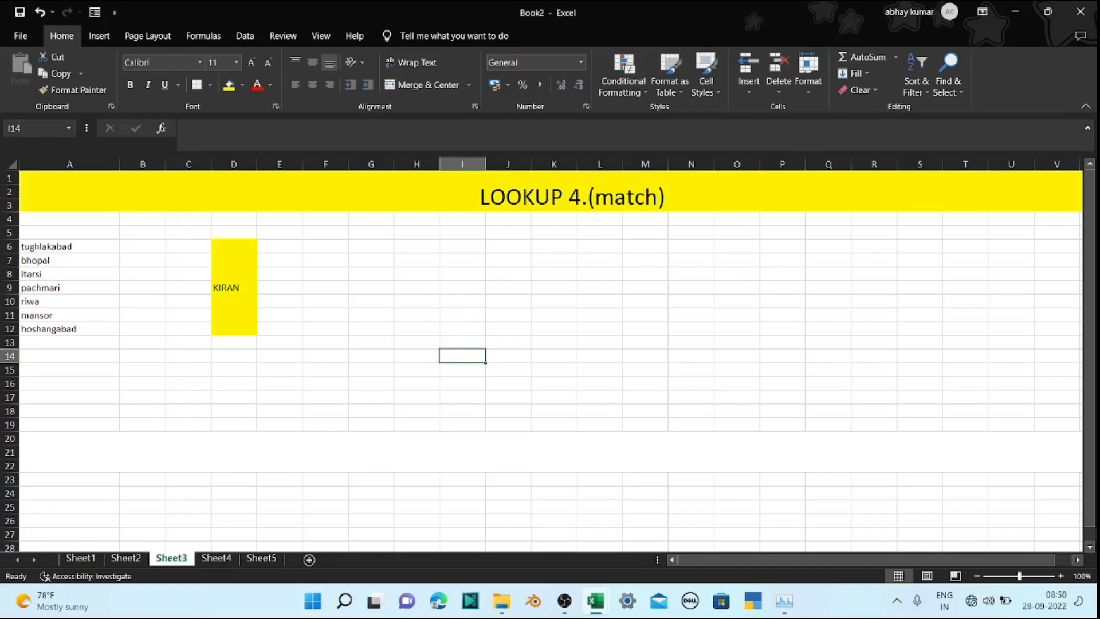
{"action": "left_click", "coordinate": [385, 312]}
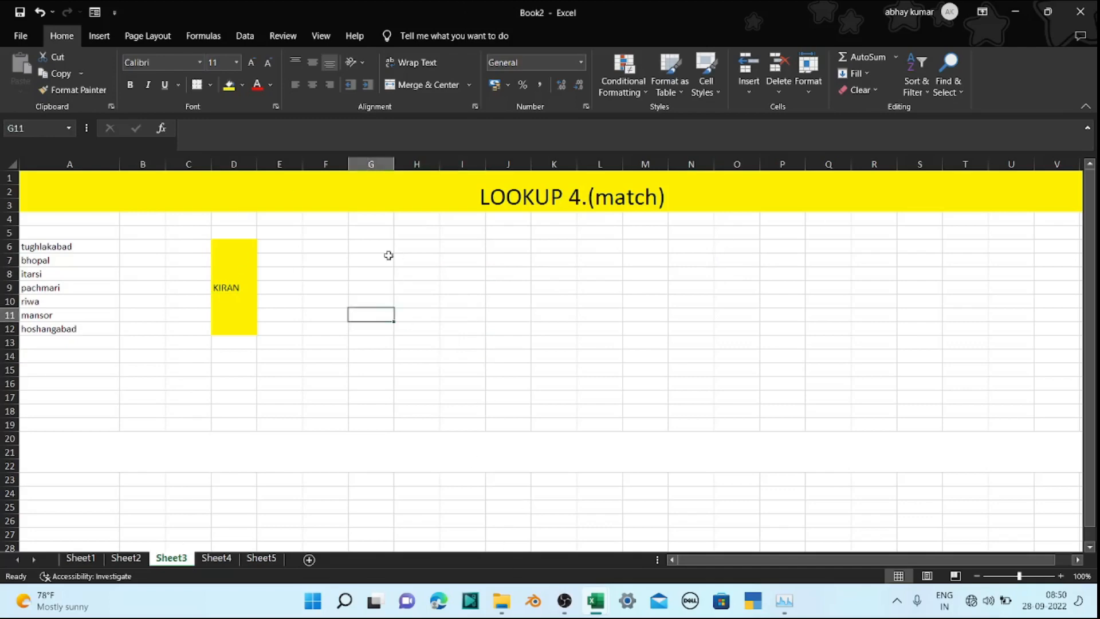
{"action": "left_click", "coordinate": [388, 257]}
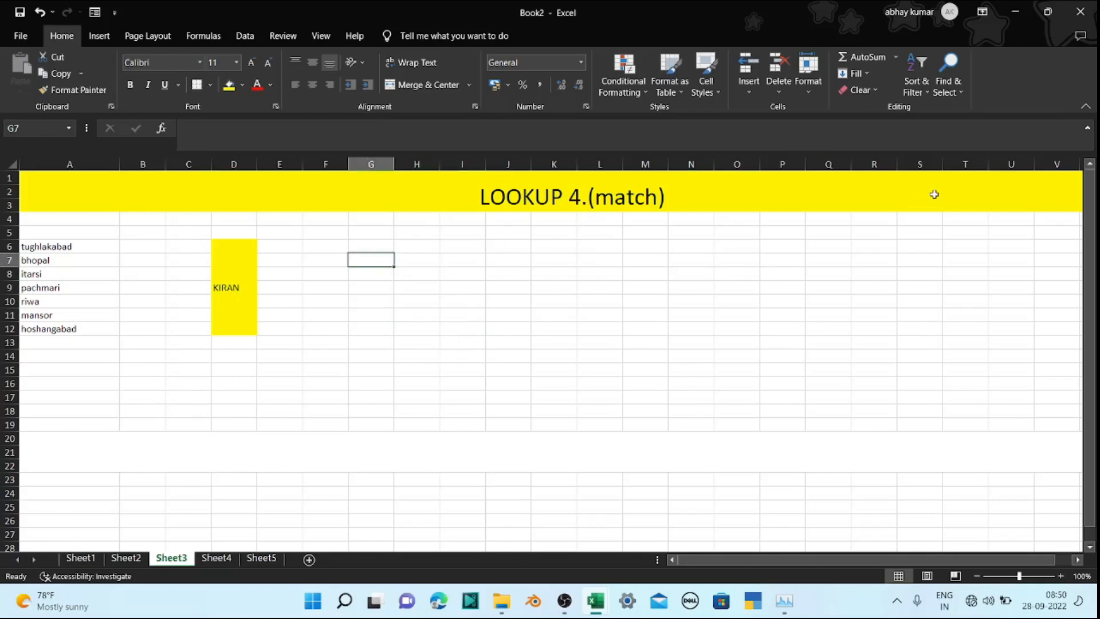
{"action": "key", "text": "F3"}
{"action": "left_click", "coordinate": [776, 109]}
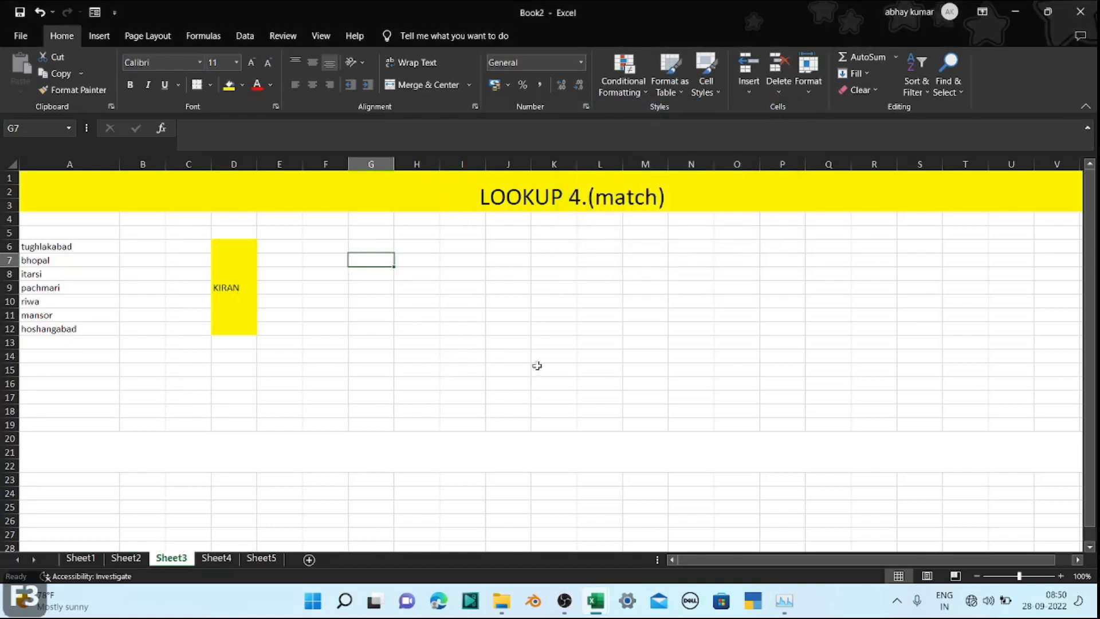
{"action": "left_click", "coordinate": [526, 270]}
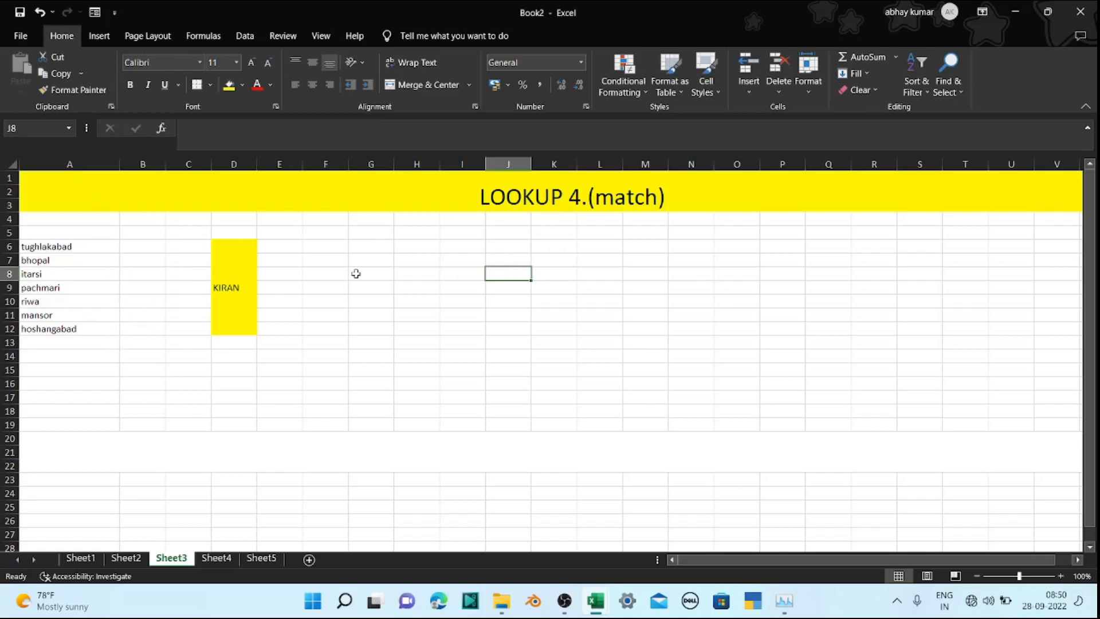
{"action": "left_click", "coordinate": [427, 234]}
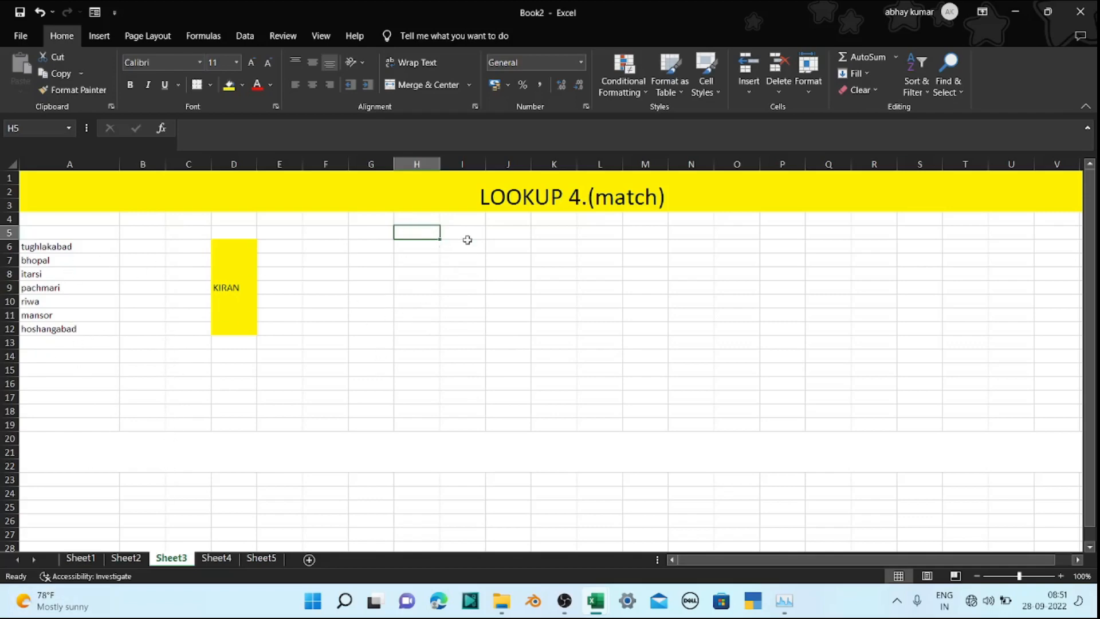
Widen column I on Sheet3 to about twice its width
{"action": "left_click_drag", "start_coordinate": [486, 166], "coordinate": [533, 166]}
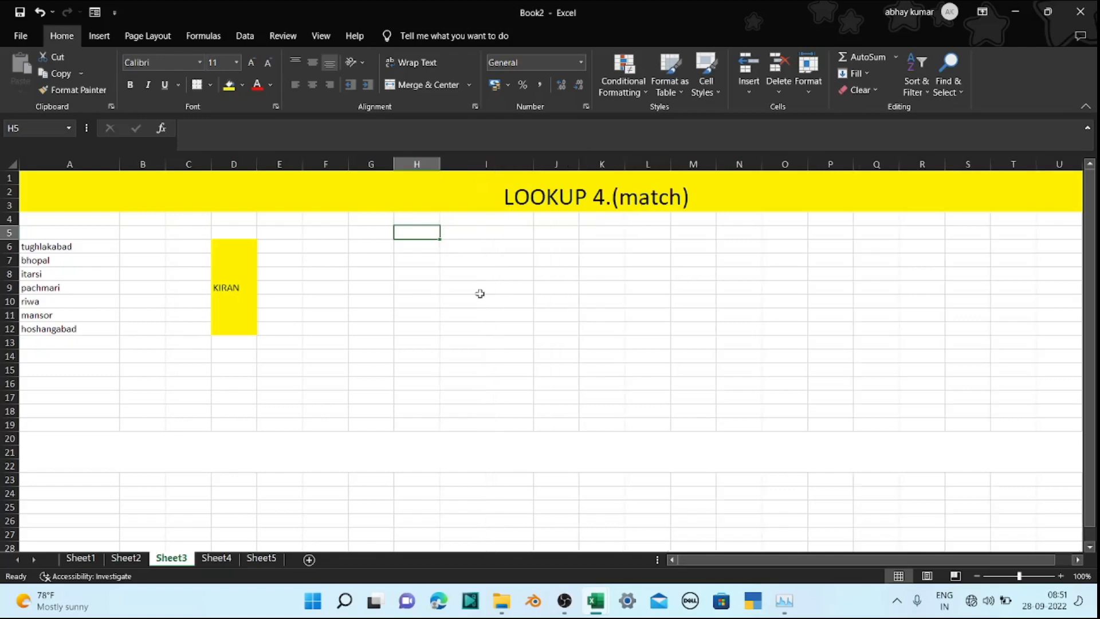
{"action": "left_click", "coordinate": [510, 241]}
{"action": "double_click", "coordinate": [511, 235]}
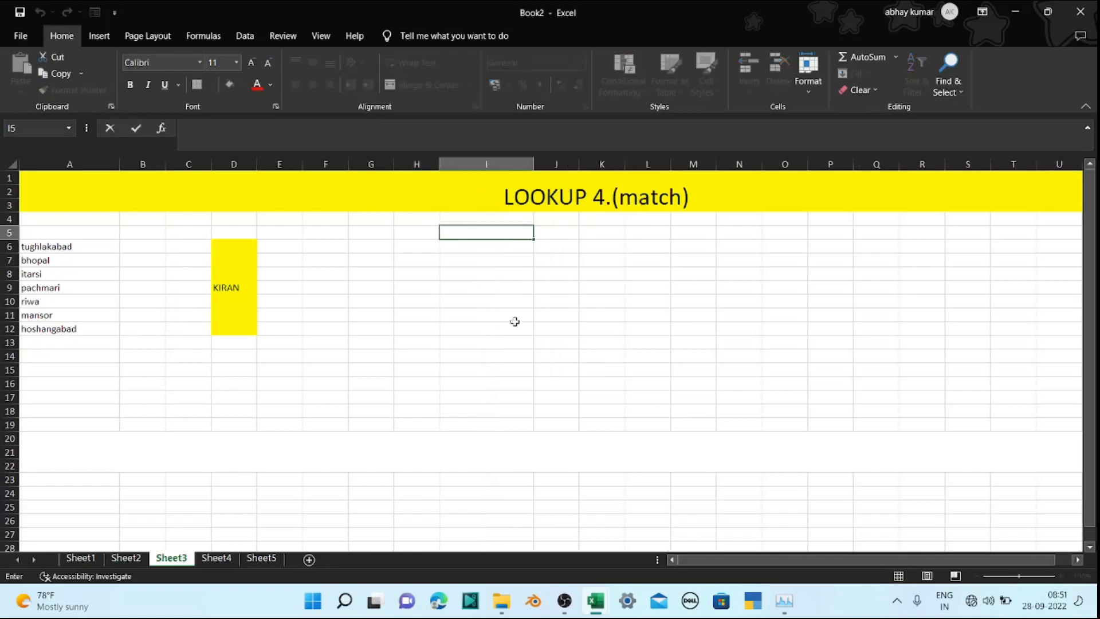
{"action": "left_click_drag", "start_coordinate": [513, 319], "coordinate": [511, 330]}
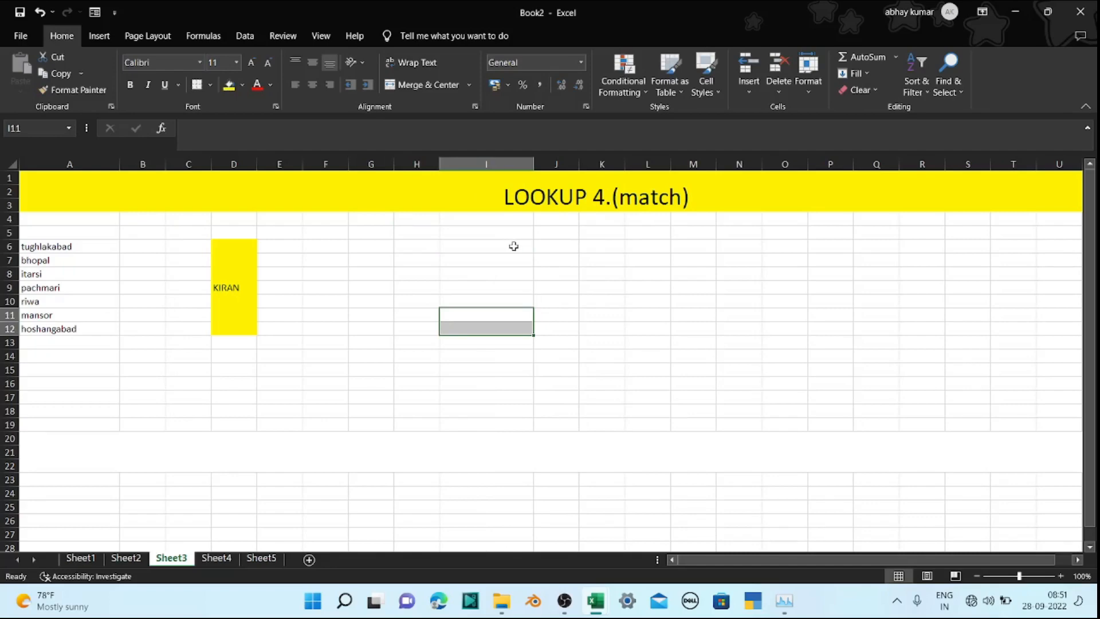
{"action": "left_click", "coordinate": [76, 253]}
{"action": "left_click", "coordinate": [94, 243]}
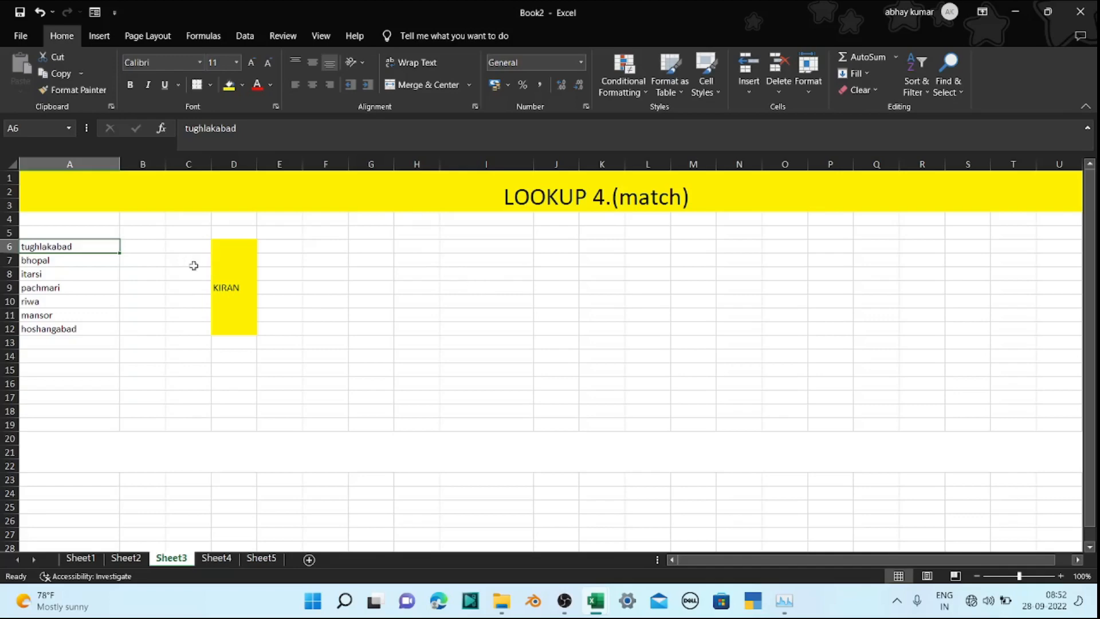
{"action": "left_click", "coordinate": [152, 304]}
Define the name AWFUL for the place list in A6:A12, with its scope set to Sheet3
{"action": "left_click", "coordinate": [90, 245]}
{"action": "key", "text": "shift+Down"}
{"action": "key", "text": "shift+Down"}
{"action": "key", "text": "shift+Down"}
{"action": "key", "text": "shift+Down"}
{"action": "key", "text": "shift+Down"}
{"action": "key", "text": "shift+Down"}
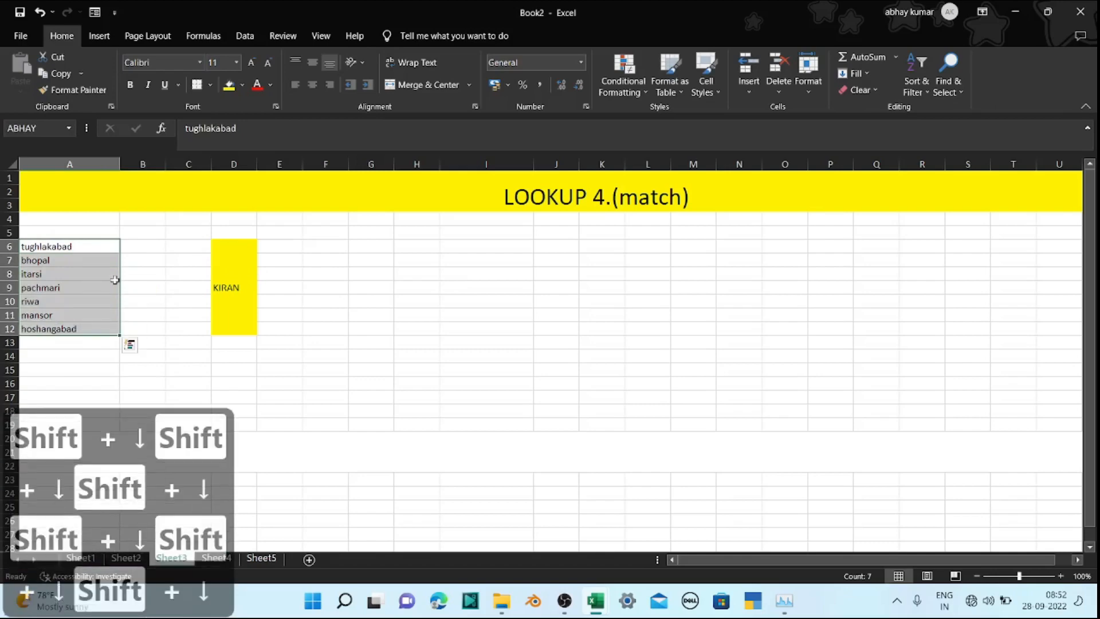
{"action": "key", "text": "alt"}
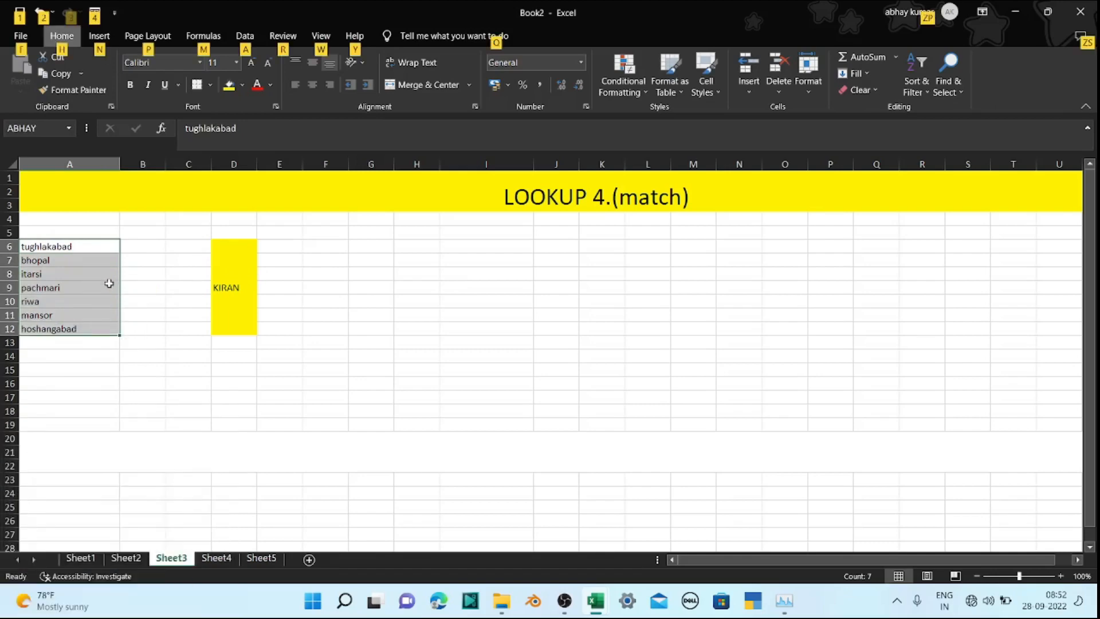
{"action": "key", "text": "m"}
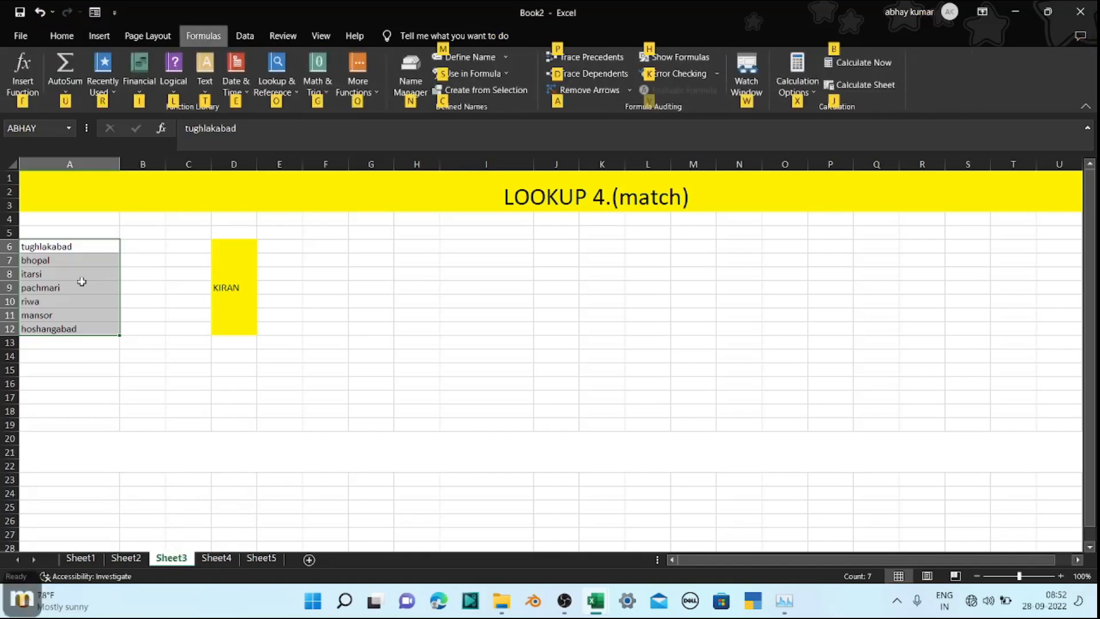
{"action": "key", "text": "m"}
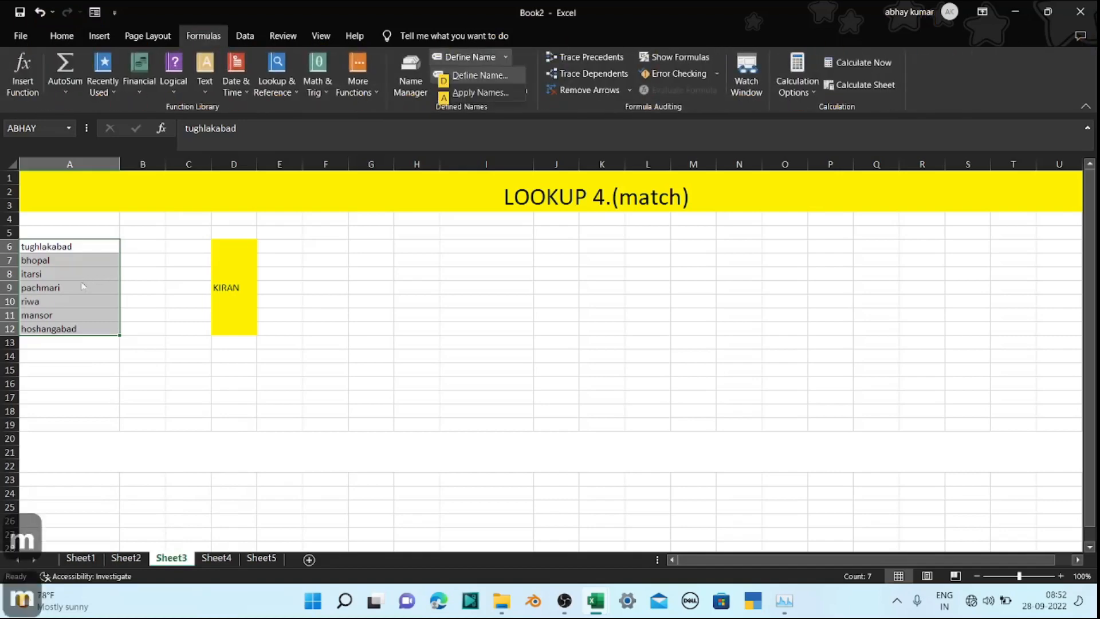
{"action": "left_click", "coordinate": [476, 80]}
{"action": "left_click", "coordinate": [700, 143]}
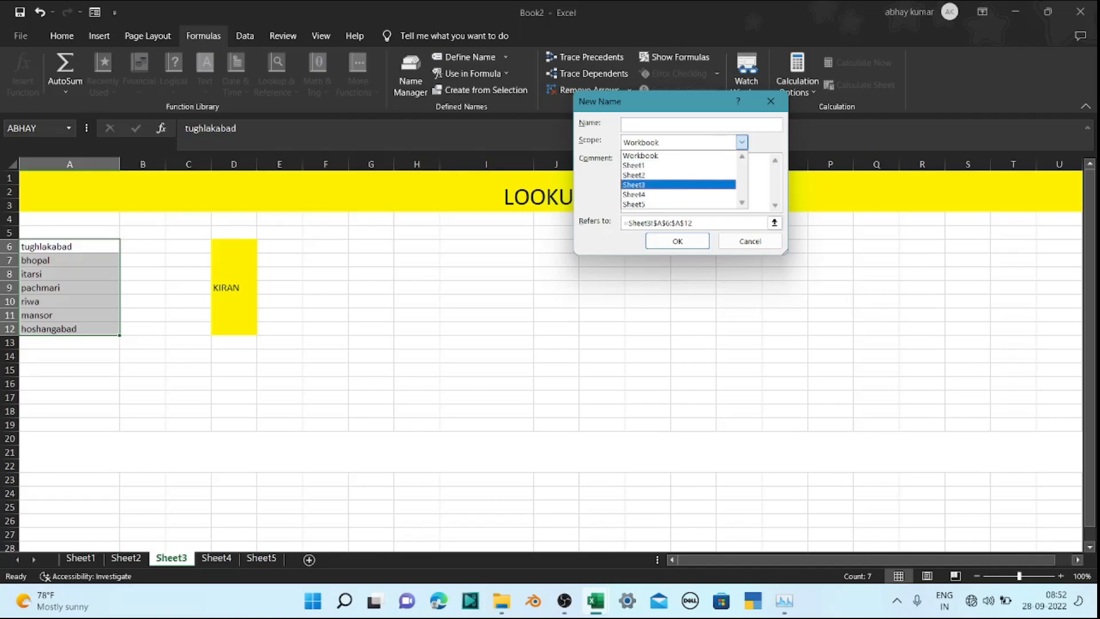
{"action": "left_click", "coordinate": [678, 184]}
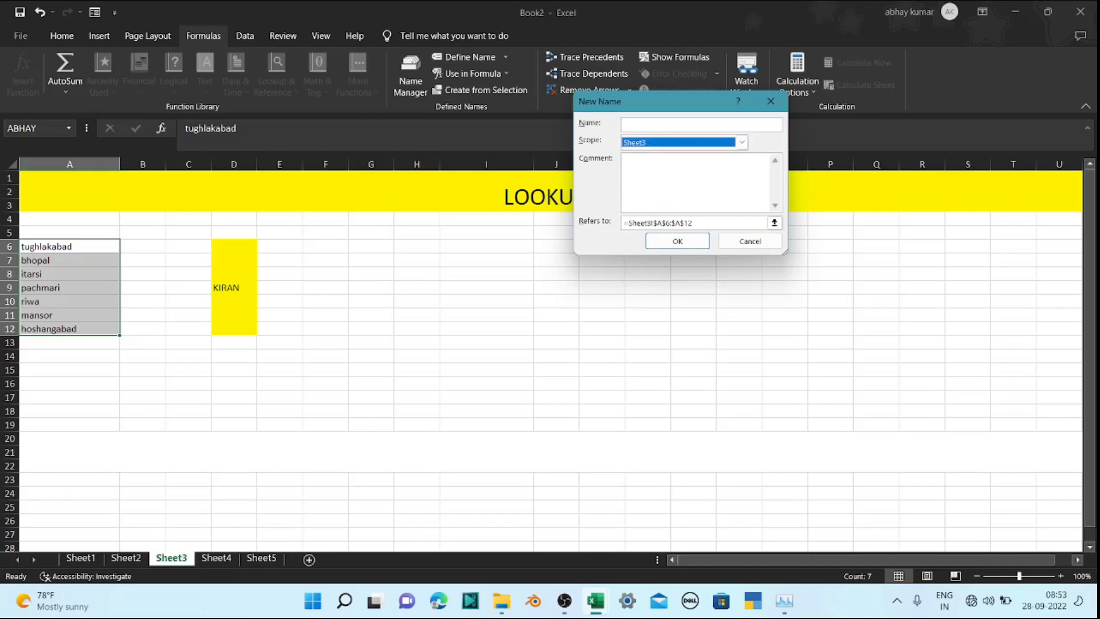
{"action": "left_click", "coordinate": [625, 124]}
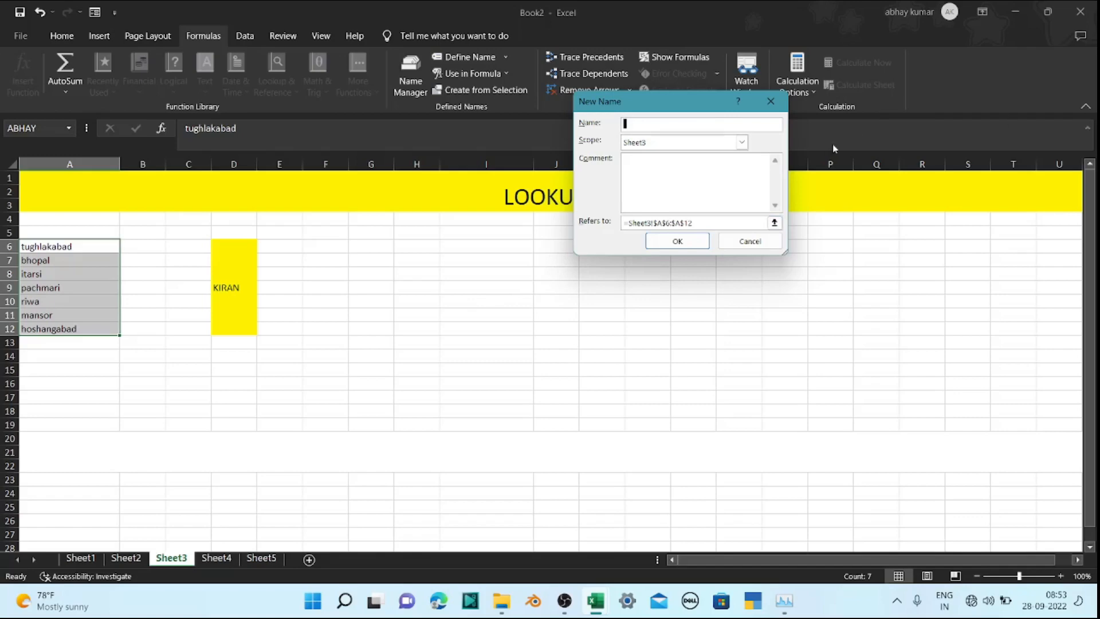
{"action": "type", "text": "AWFUL"}
{"action": "left_click", "coordinate": [678, 241]}
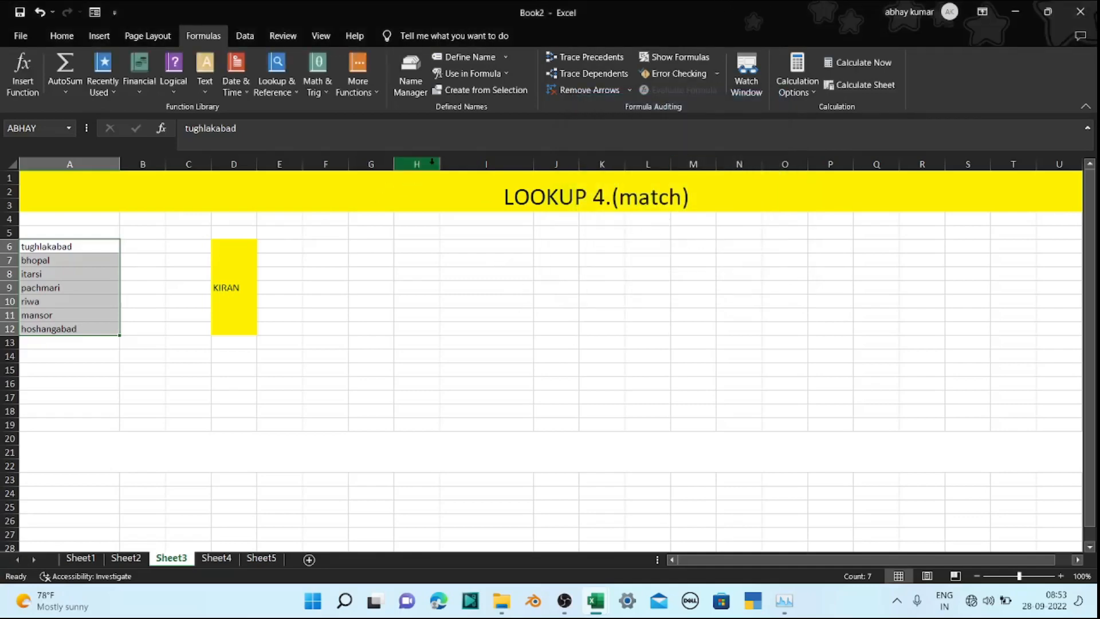
Fill the empty cells I6:I13 with yellow
{"action": "left_click", "coordinate": [327, 244]}
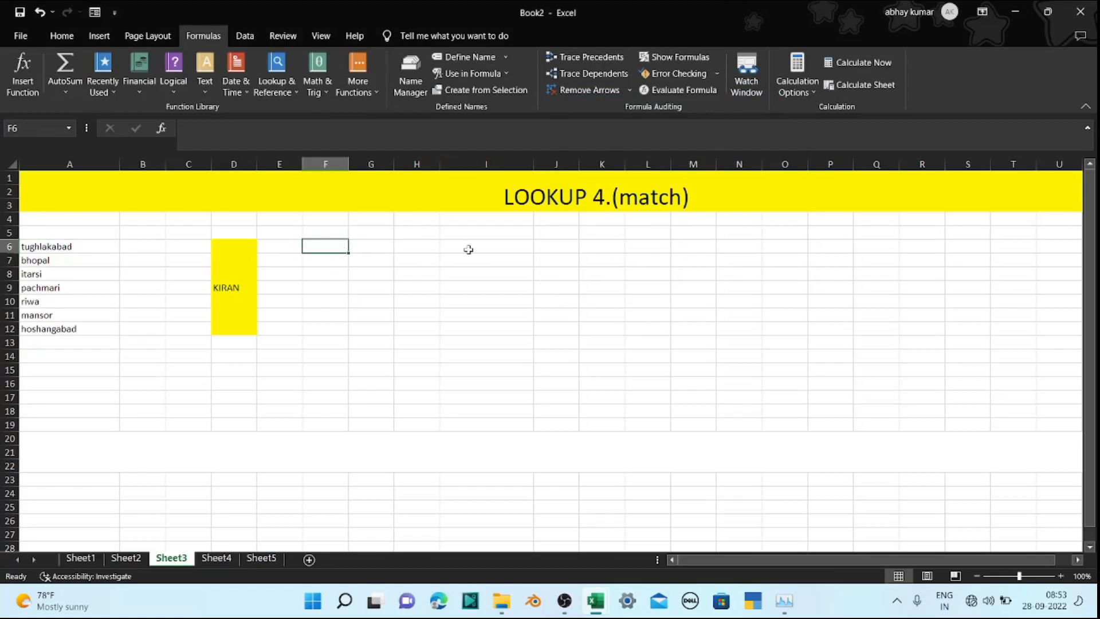
{"action": "left_click_drag", "start_coordinate": [478, 246], "coordinate": [518, 346]}
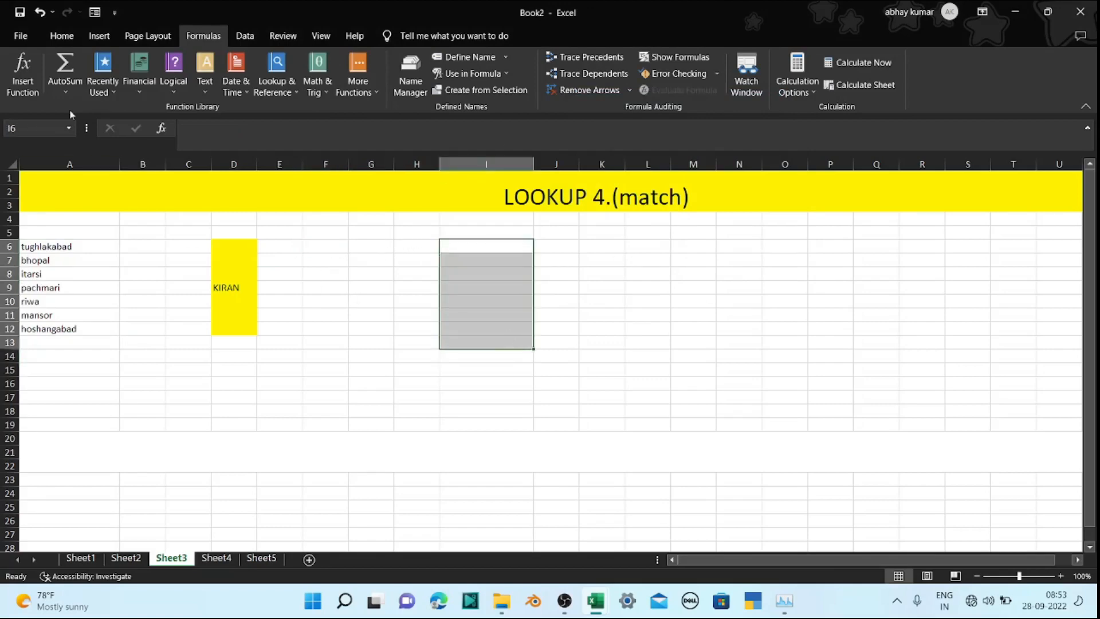
{"action": "left_click", "coordinate": [62, 35]}
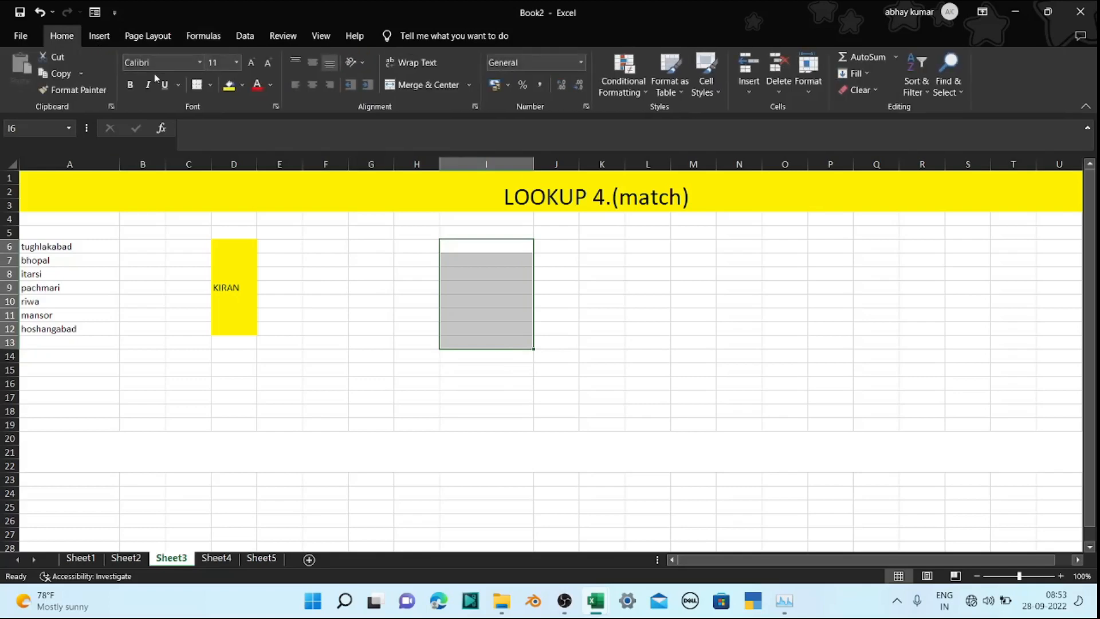
{"action": "left_click", "coordinate": [227, 85]}
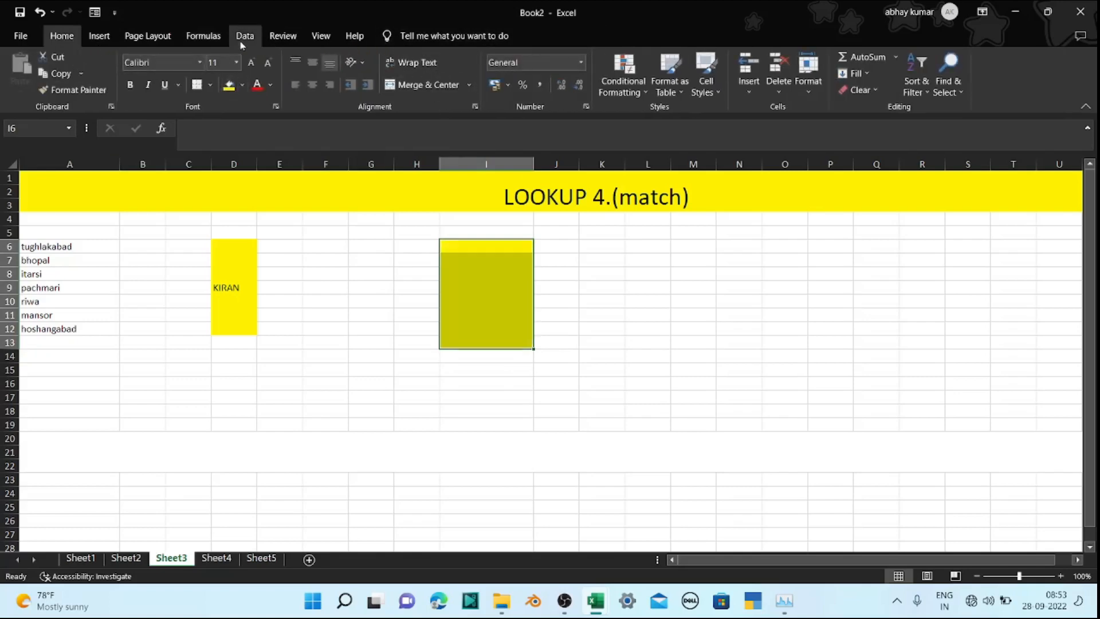
Open data validation for I6:I13 and set the allowed values to Custom
{"action": "key", "text": "alt"}
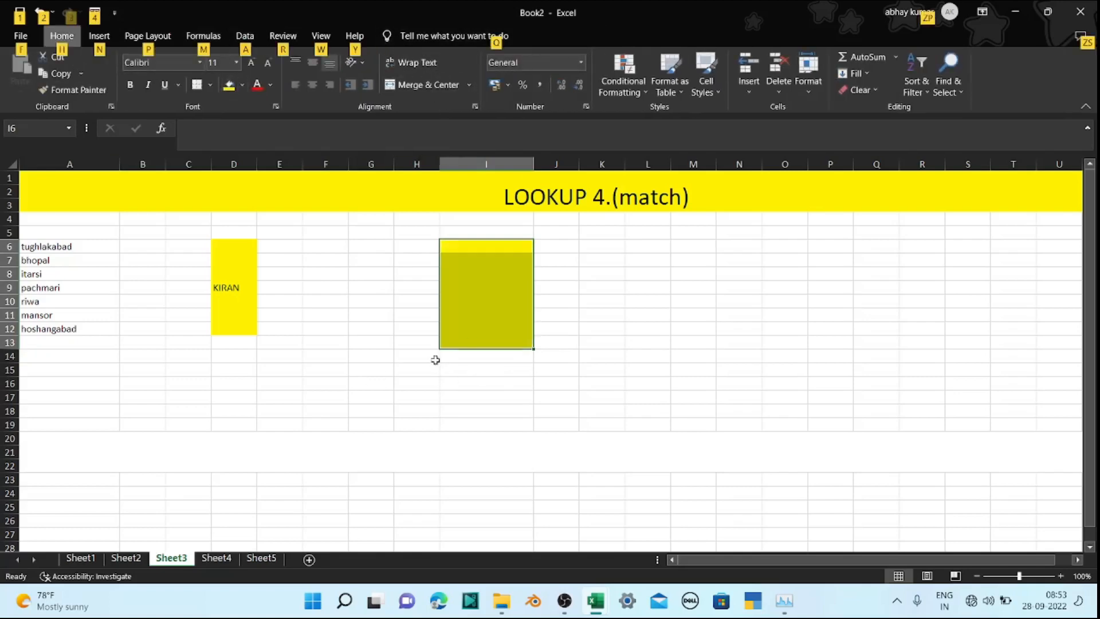
{"action": "key", "text": "a"}
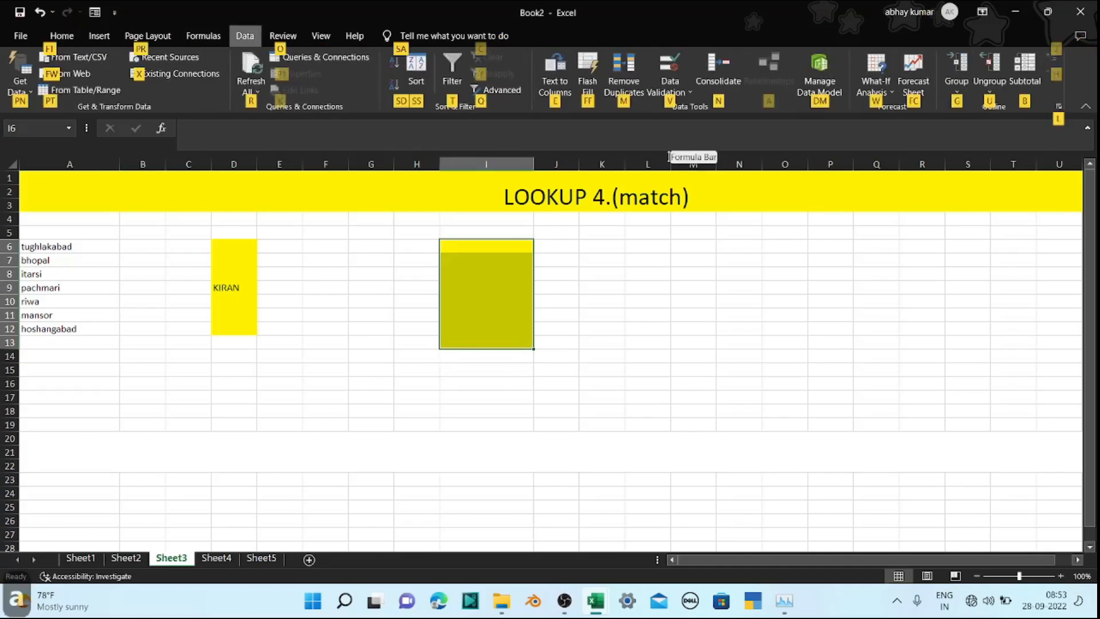
{"action": "key", "text": "v"}
{"action": "key", "text": "v"}
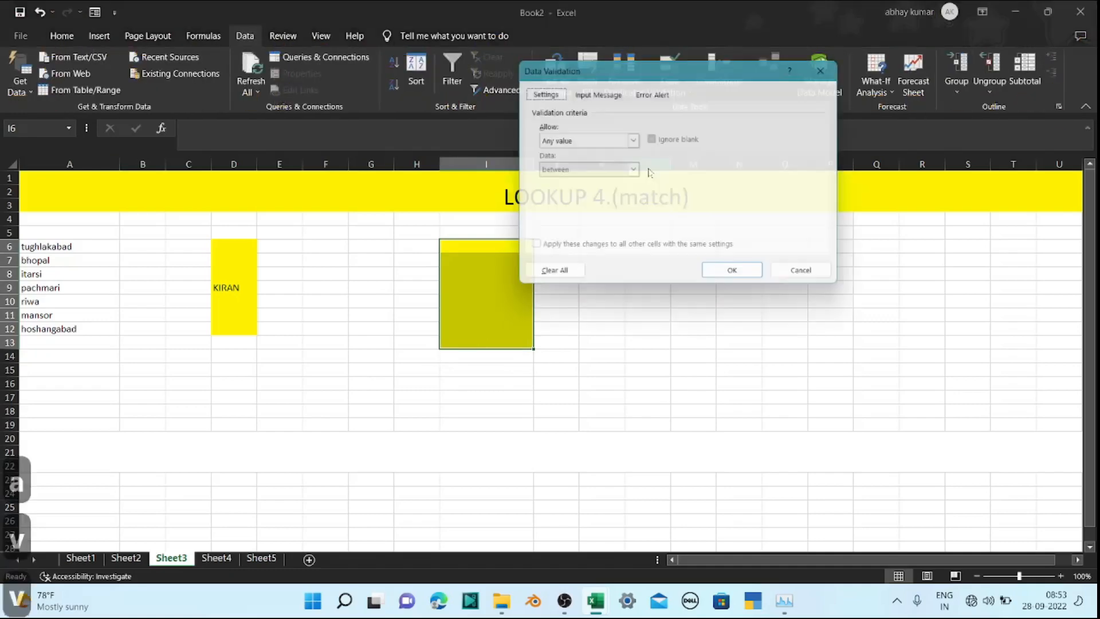
{"action": "key", "text": "Tab"}
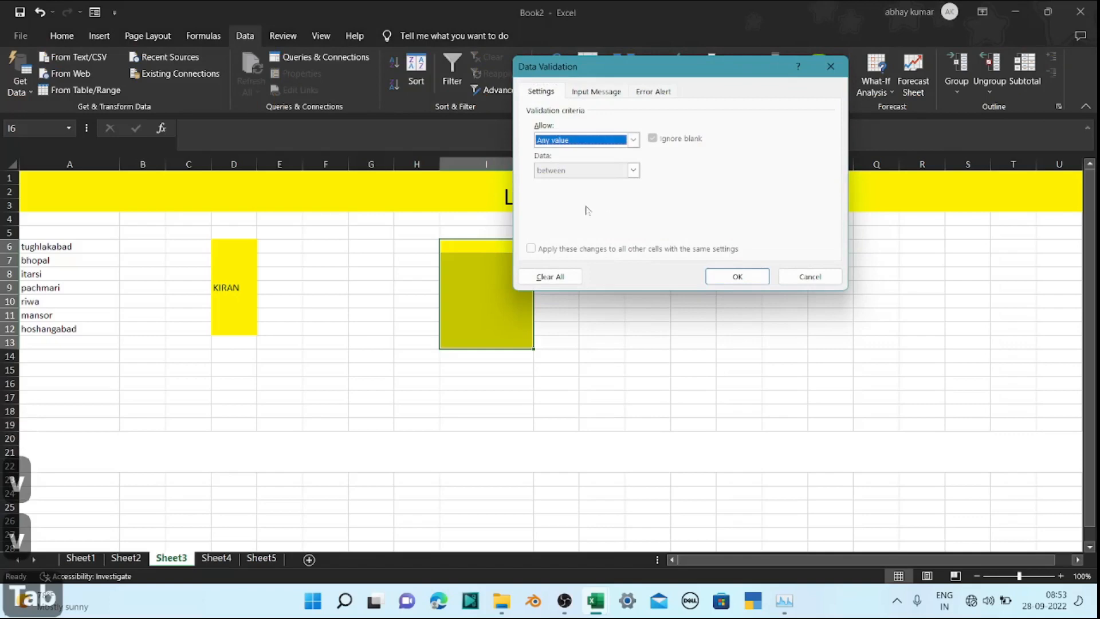
{"action": "key", "text": "alt+Down"}
{"action": "key", "text": "Return"}
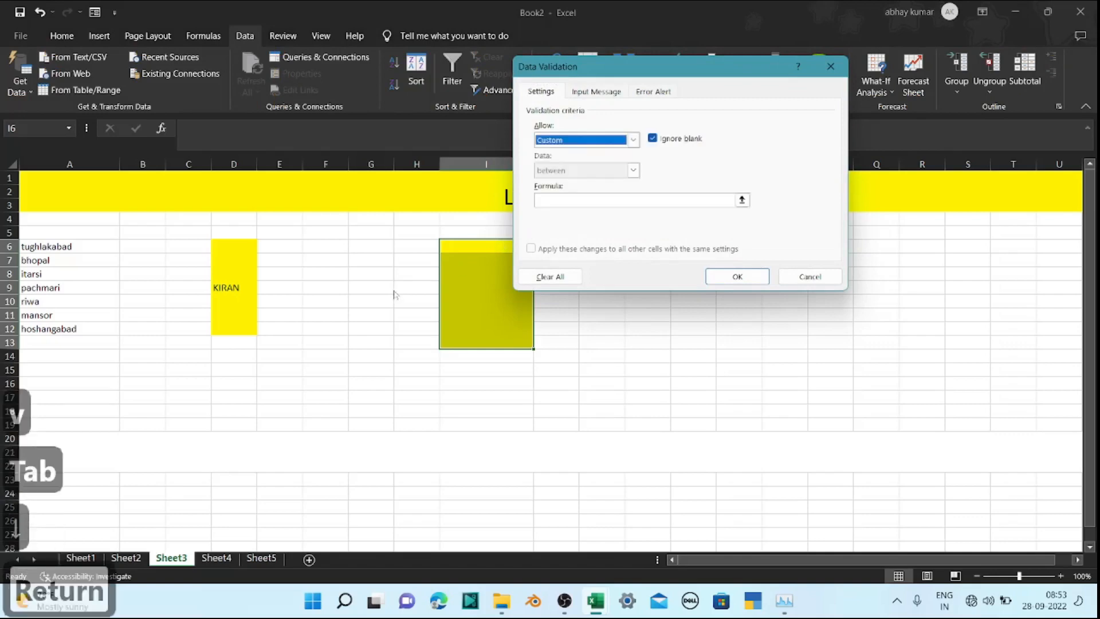
Begin the custom validation formula with =ISERROR(MATCH(
{"action": "key", "text": "Tab"}
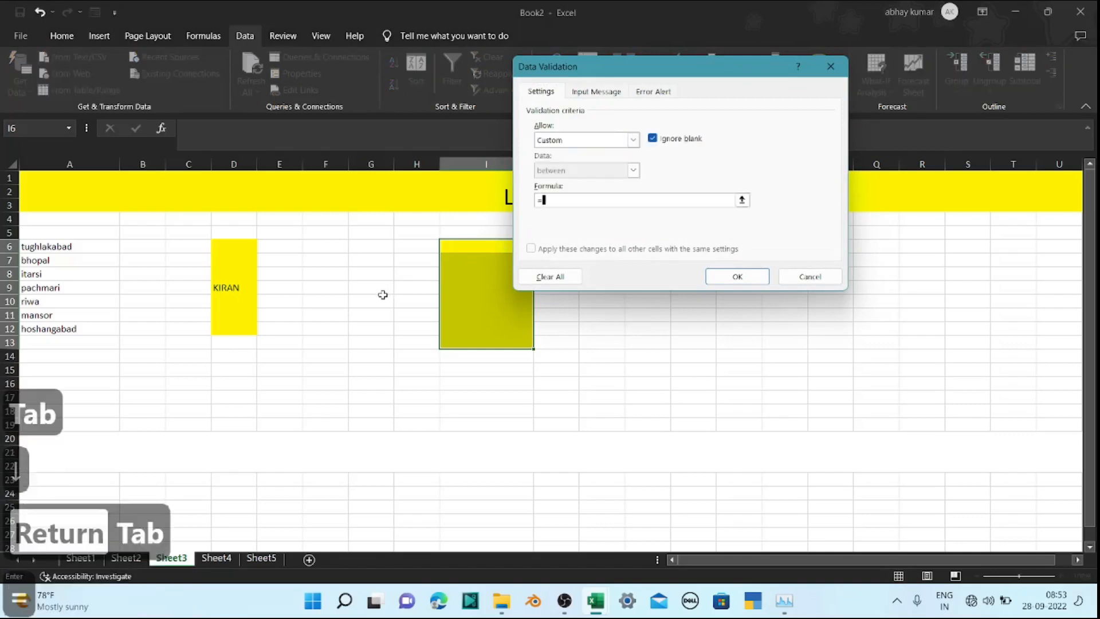
{"action": "type", "text": "="}
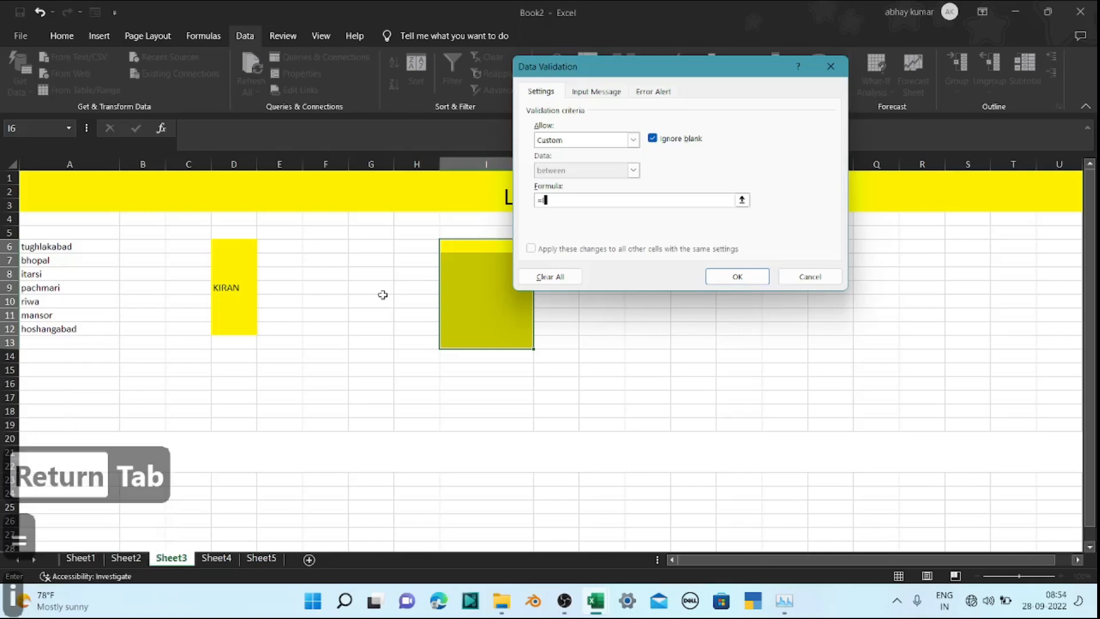
{"action": "type", "text": "ISE"}
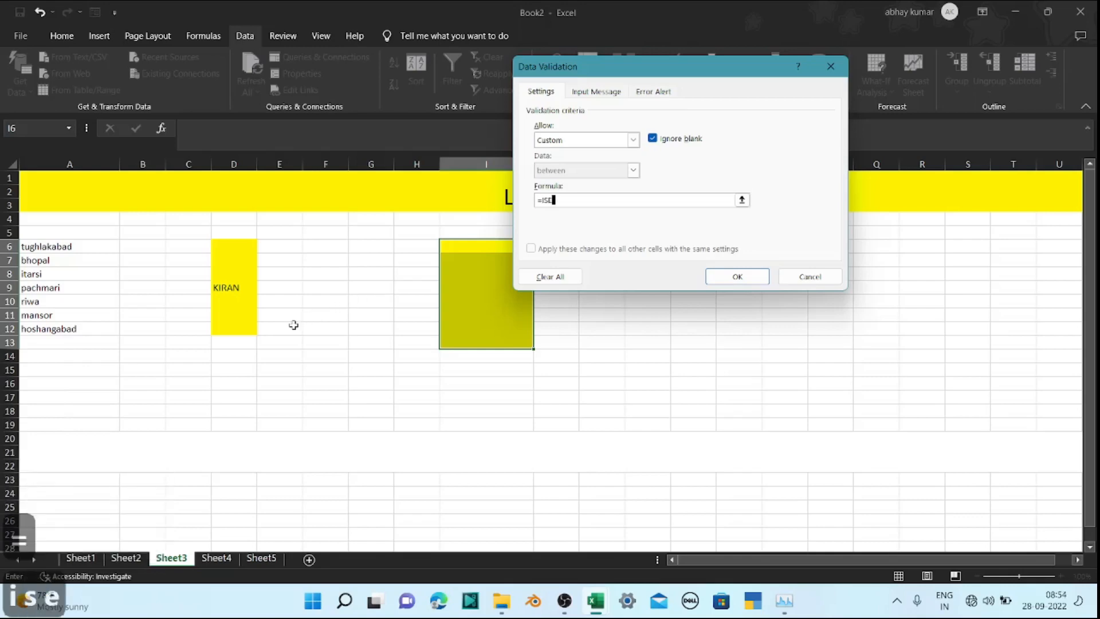
{"action": "type", "text": "RROR"}
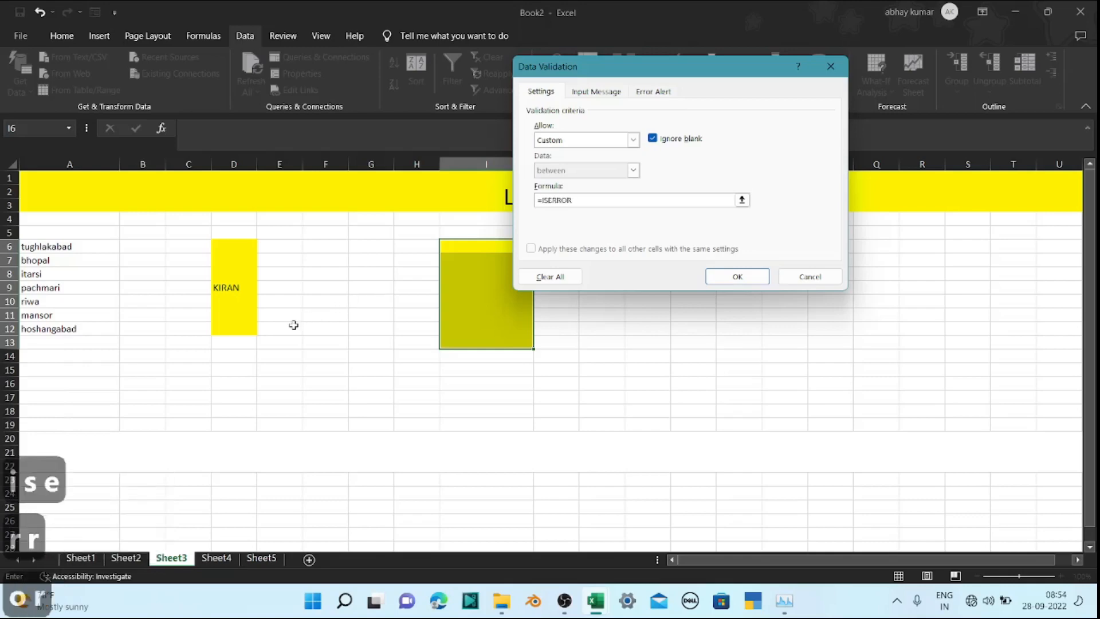
{"action": "type", "text": "("}
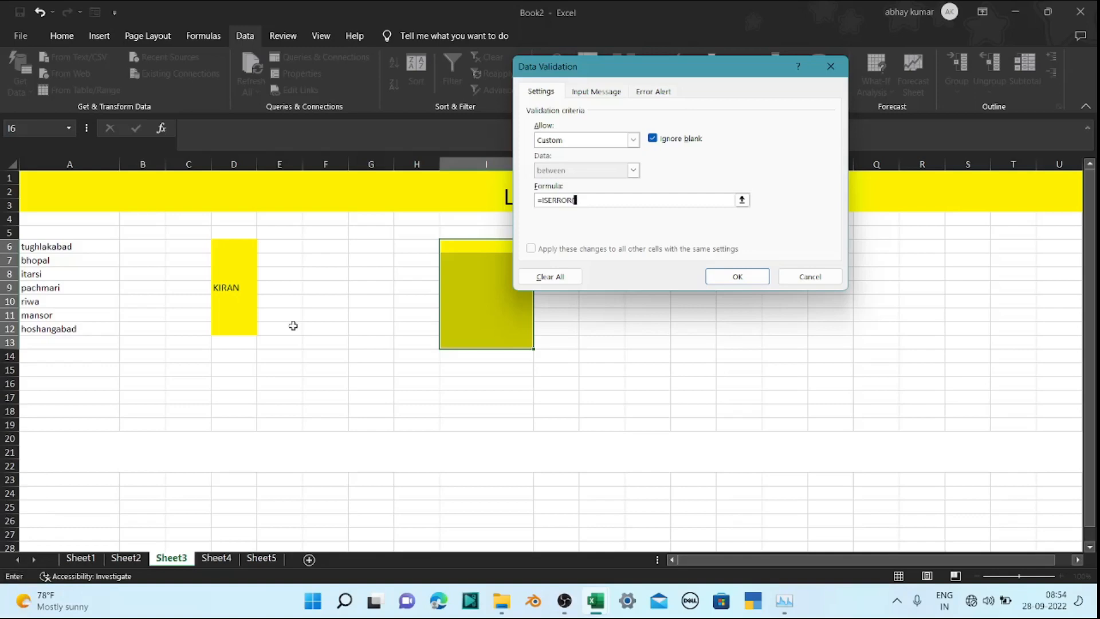
{"action": "type", "text": "MATCH"}
{"action": "type", "text": "("}
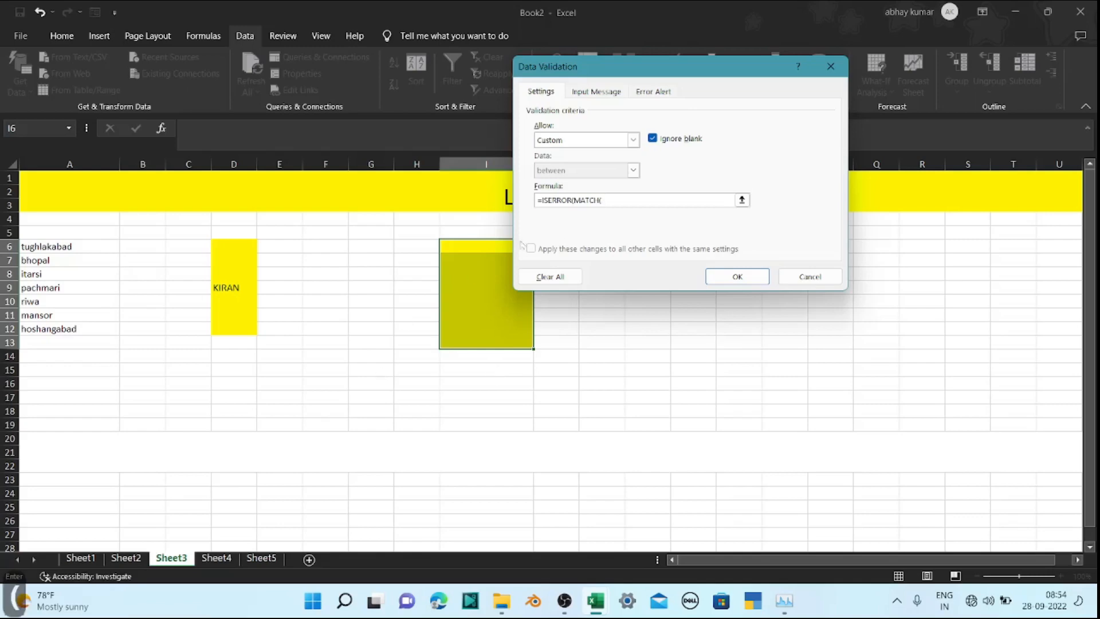
Complete the validation formula as =ISERROR(MATCH(I6,AWFUL,0)), with both closing brackets, and apply it
{"action": "left_click", "coordinate": [476, 247]}
{"action": "type", "text": ",AW"}
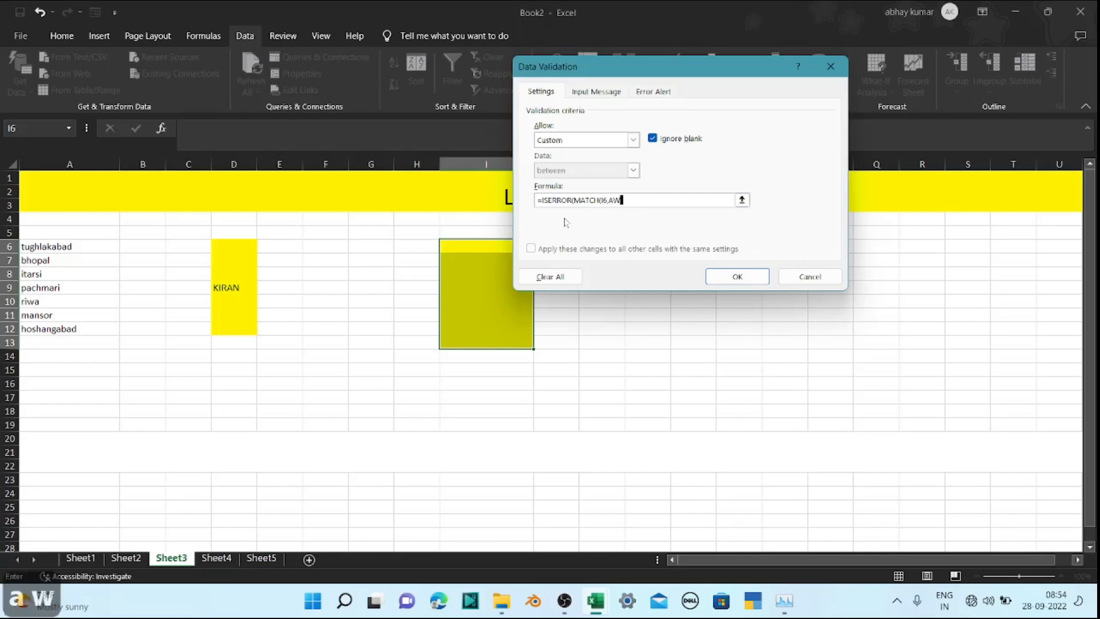
{"action": "type", "text": "FUL"}
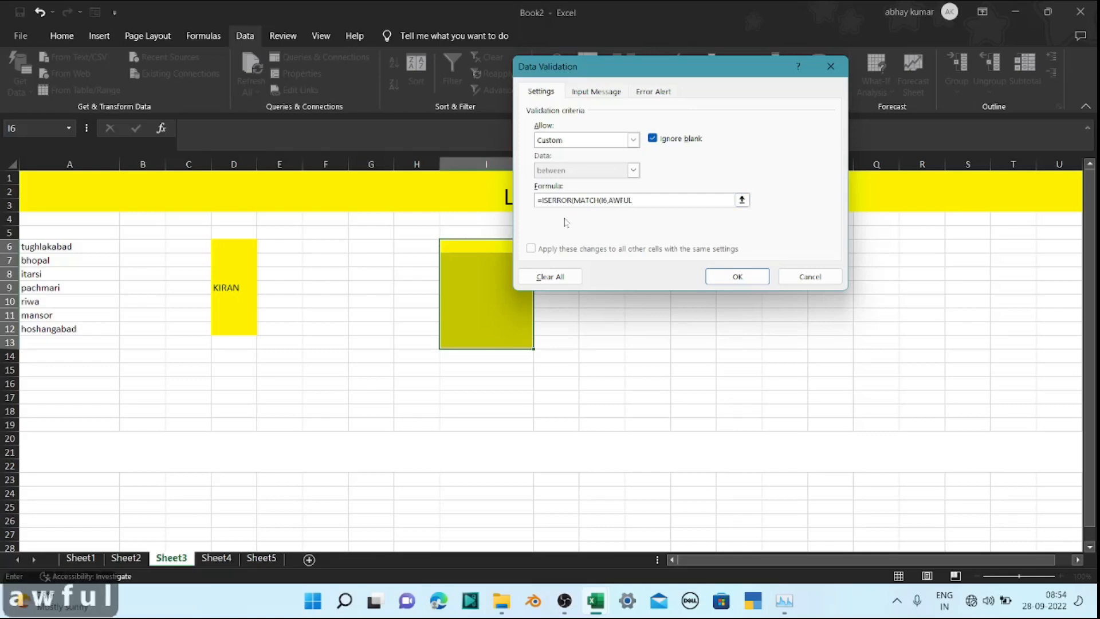
{"action": "type", "text": ",0"}
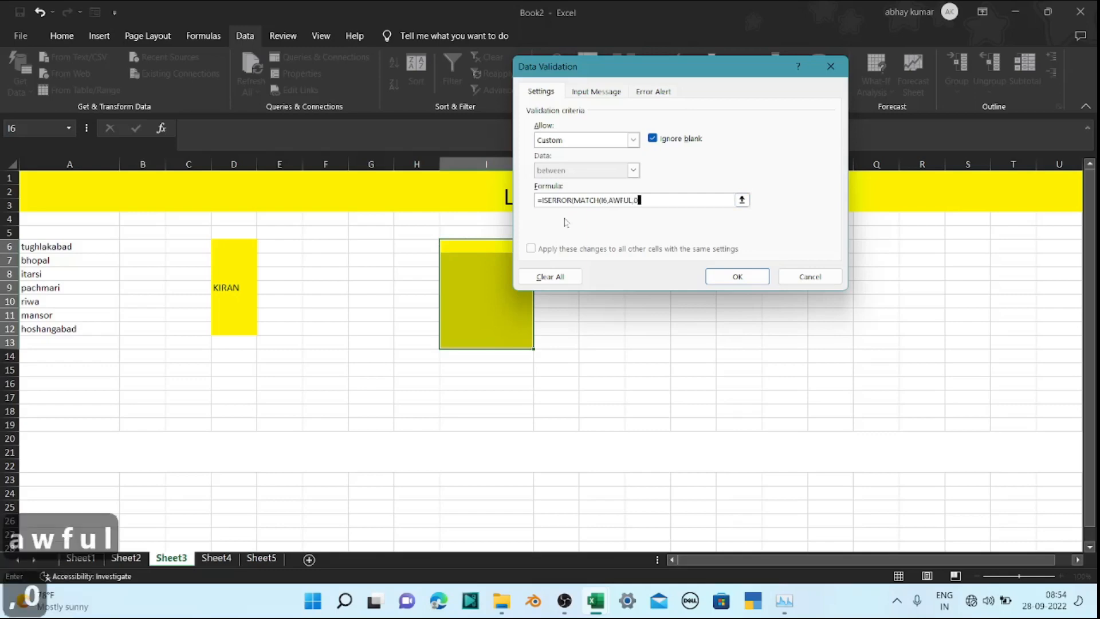
{"action": "type", "text": ")"}
{"action": "key", "text": "Return"}
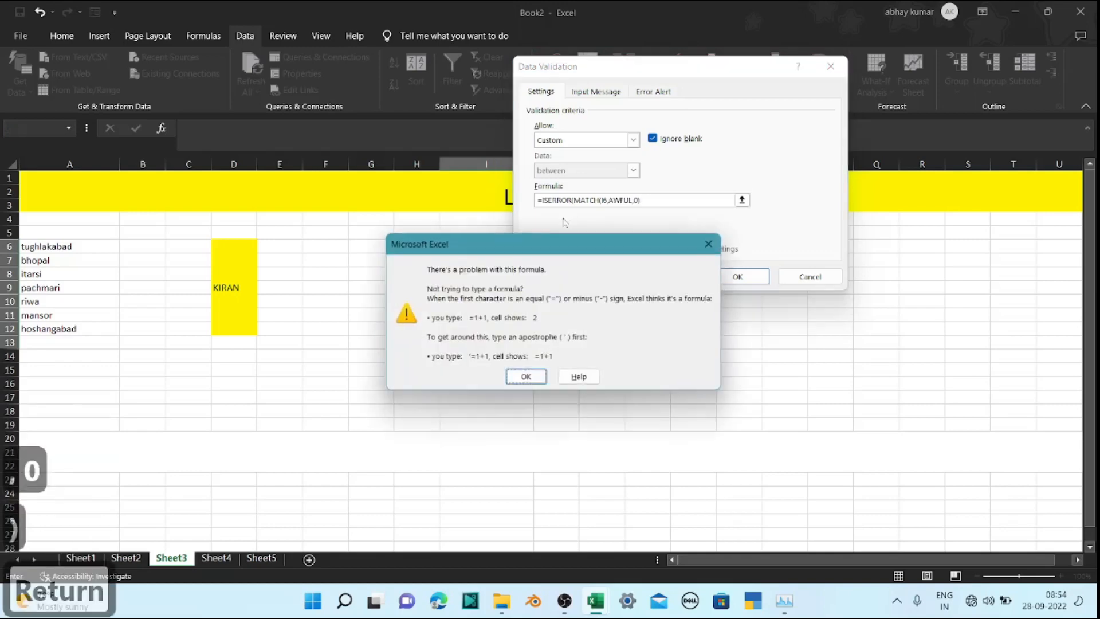
{"action": "key", "text": "Return"}
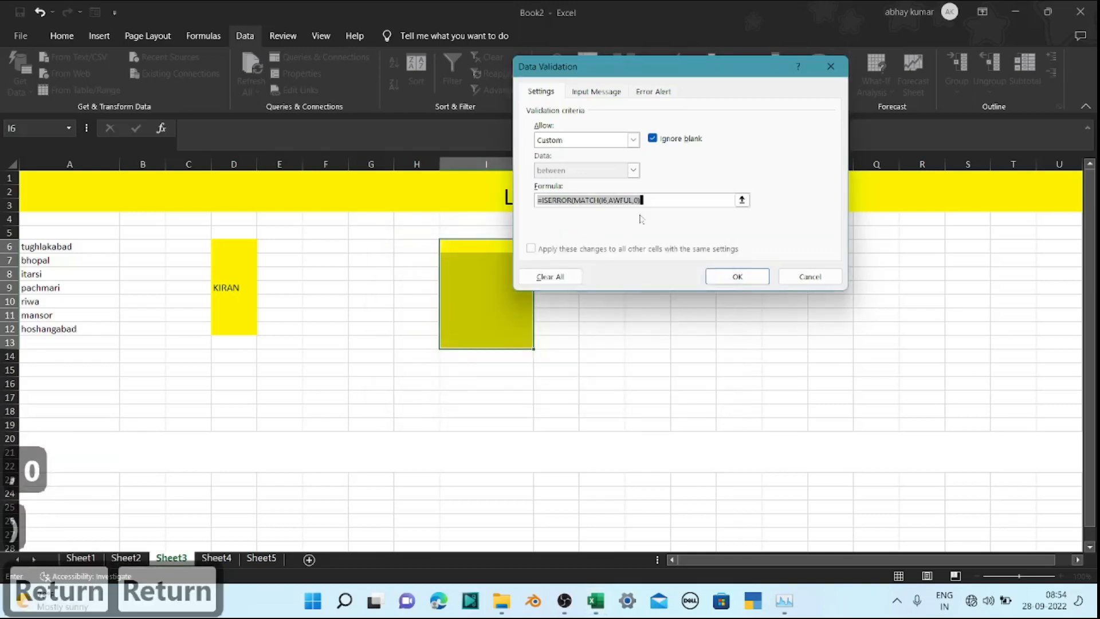
{"action": "left_click", "coordinate": [657, 200]}
{"action": "key", "text": "Return"}
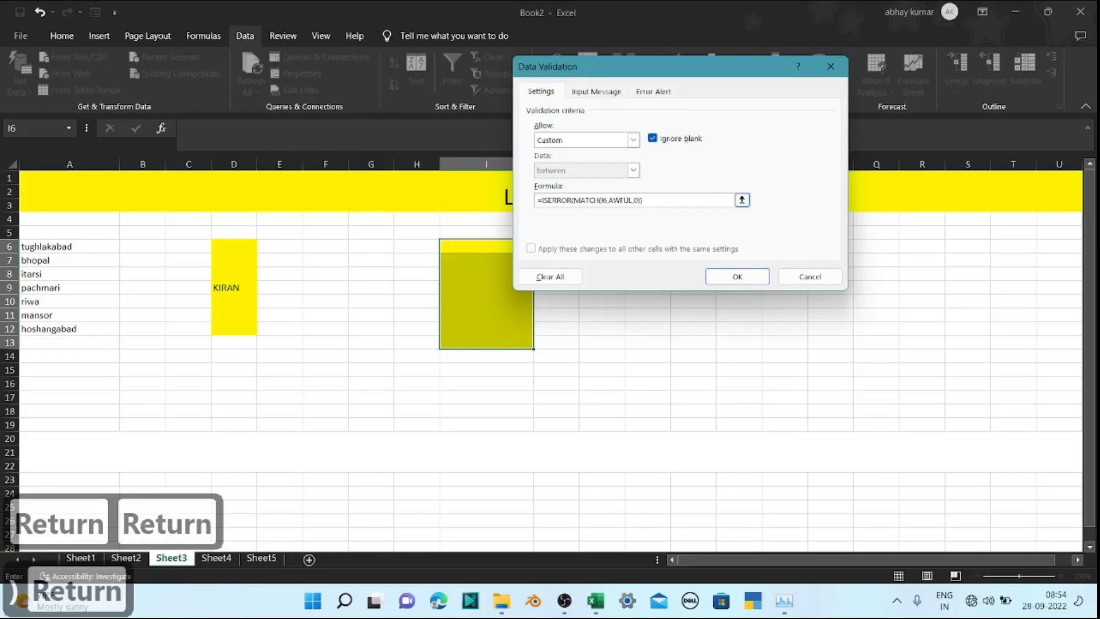
Test the validation with a place outside the list by entering DELHI in I7
{"action": "left_click", "coordinate": [478, 262]}
{"action": "type", "text": "DEL"}
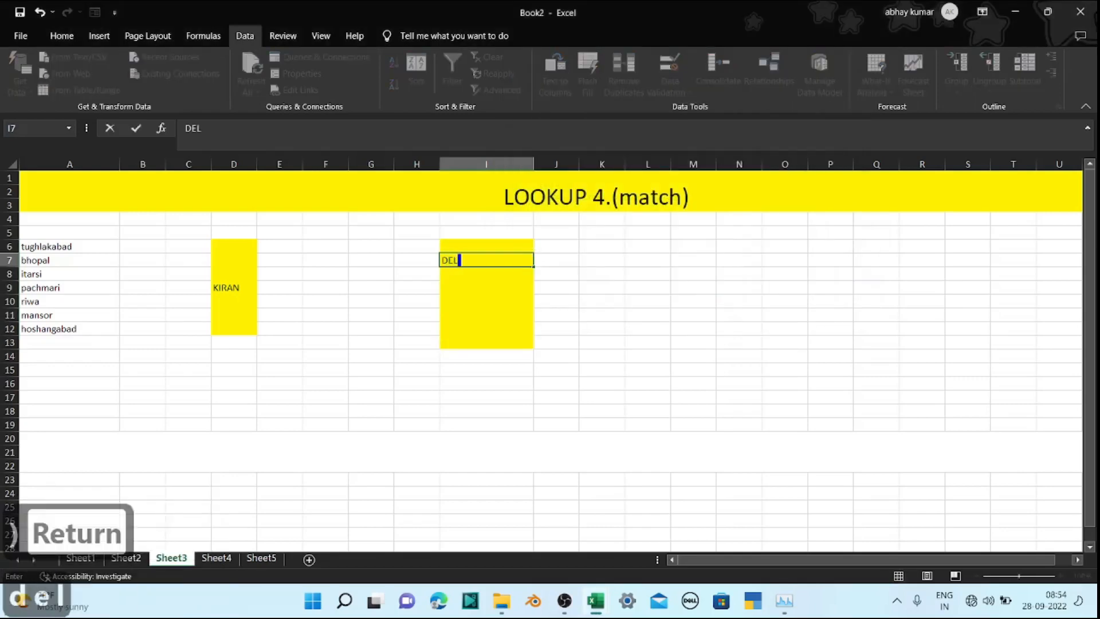
{"action": "type", "text": "HI"}
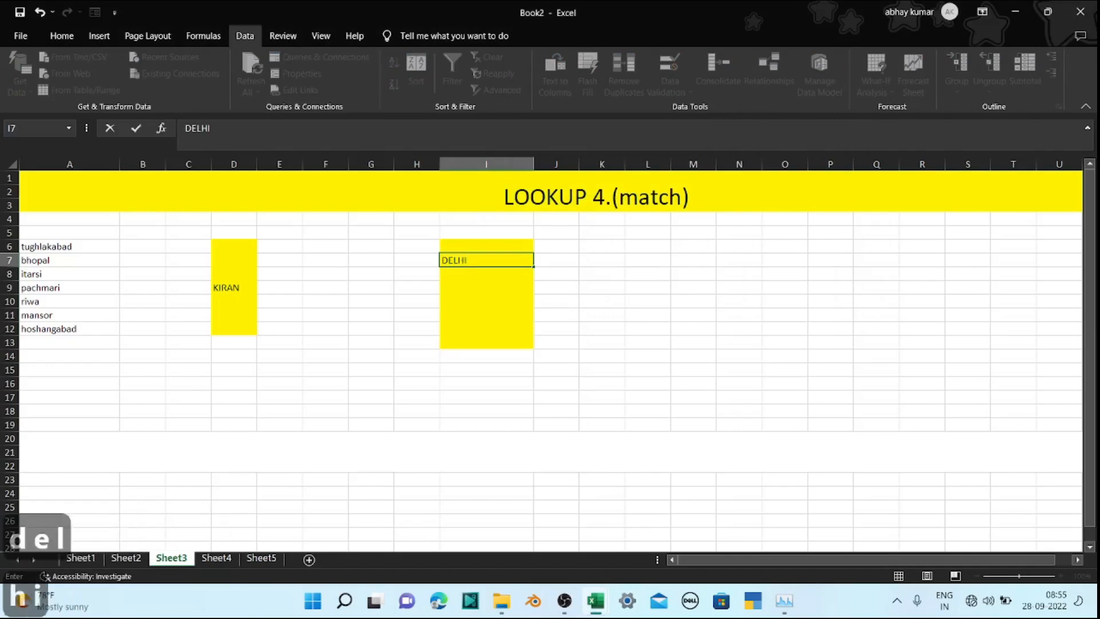
{"action": "key", "text": "Return"}
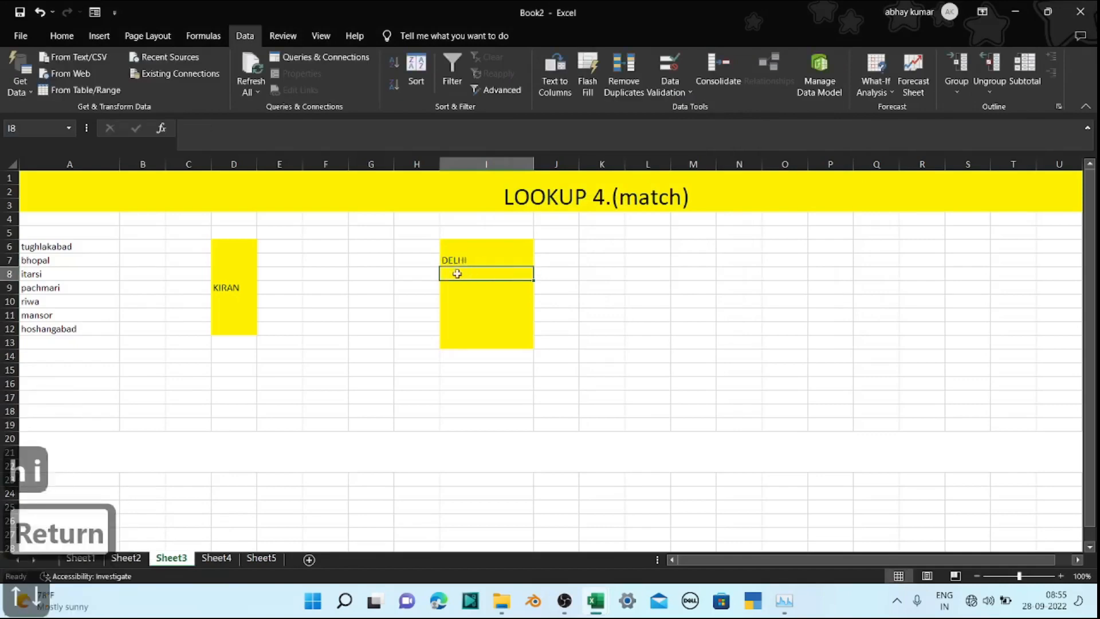
Try to enter the listed place BHOPAL in I8 and return to editing the entry
{"action": "type", "text": "BHOPAL"}
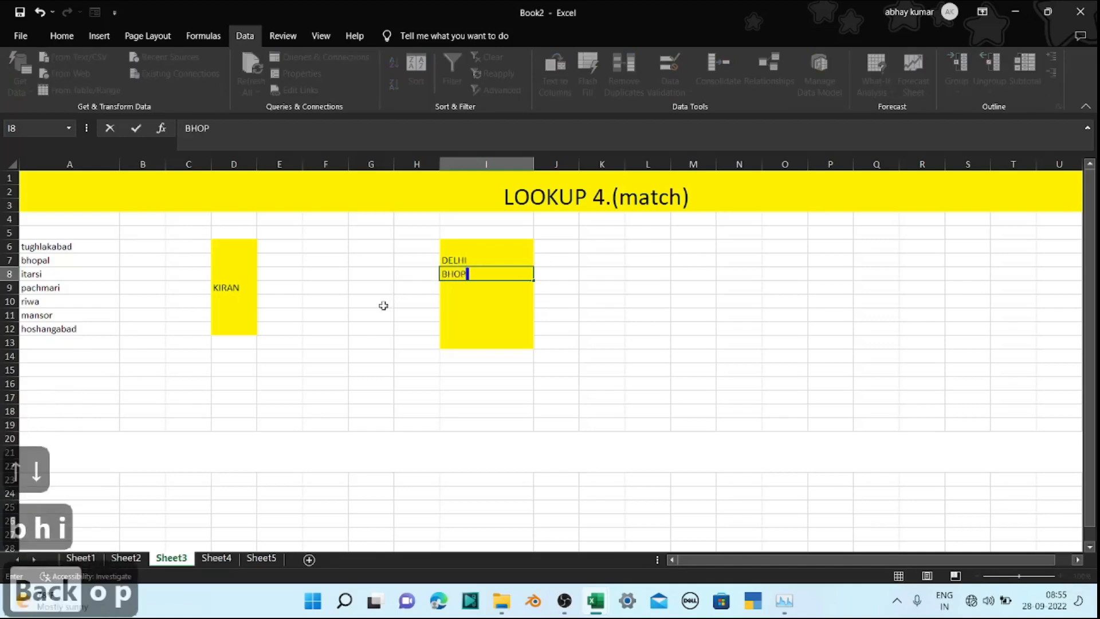
{"action": "key", "text": "Return"}
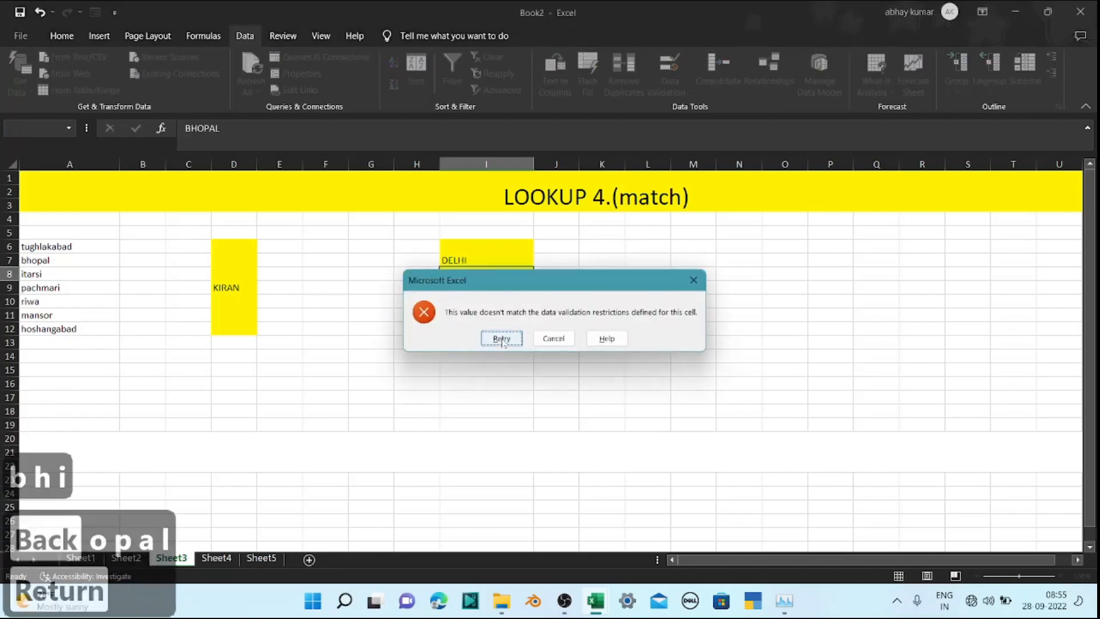
{"action": "key", "text": "Return"}
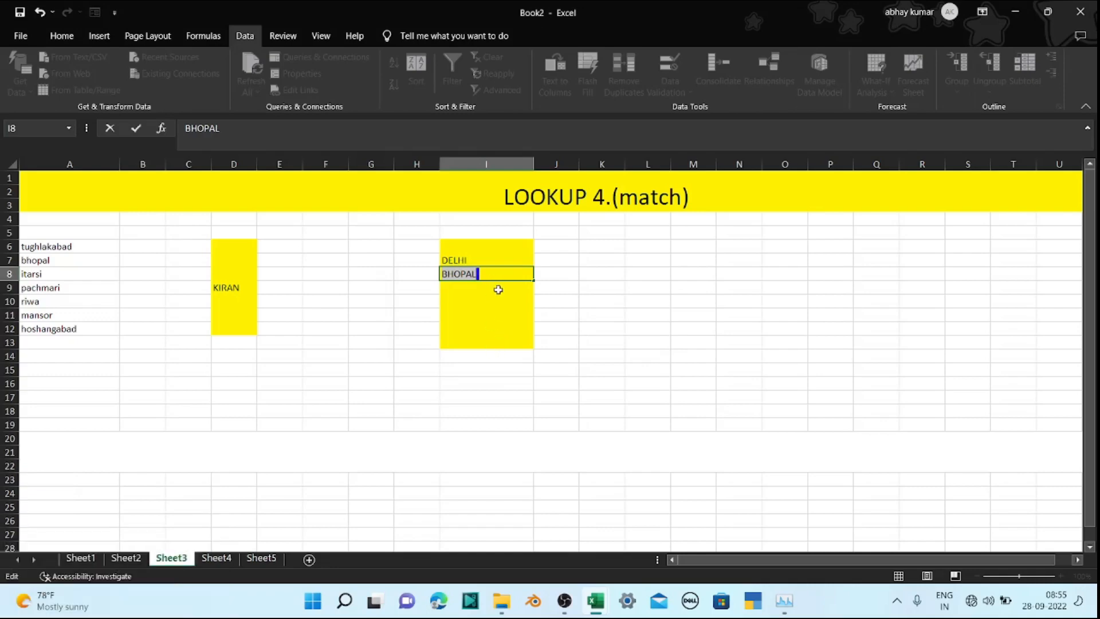
Discard the BHOPAL entry and enter the unlisted places JABALPUR in I8 and RAIPUR in I9
{"action": "key", "text": "Return"}
{"action": "left_click", "coordinate": [693, 280]}
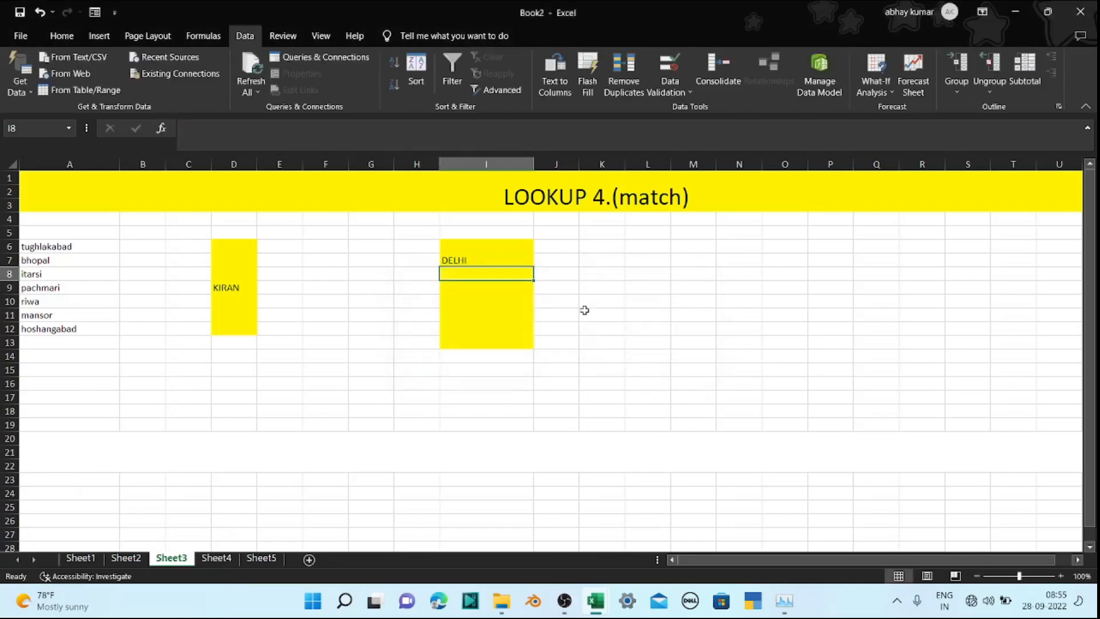
{"action": "type", "text": "JABALPUR"}
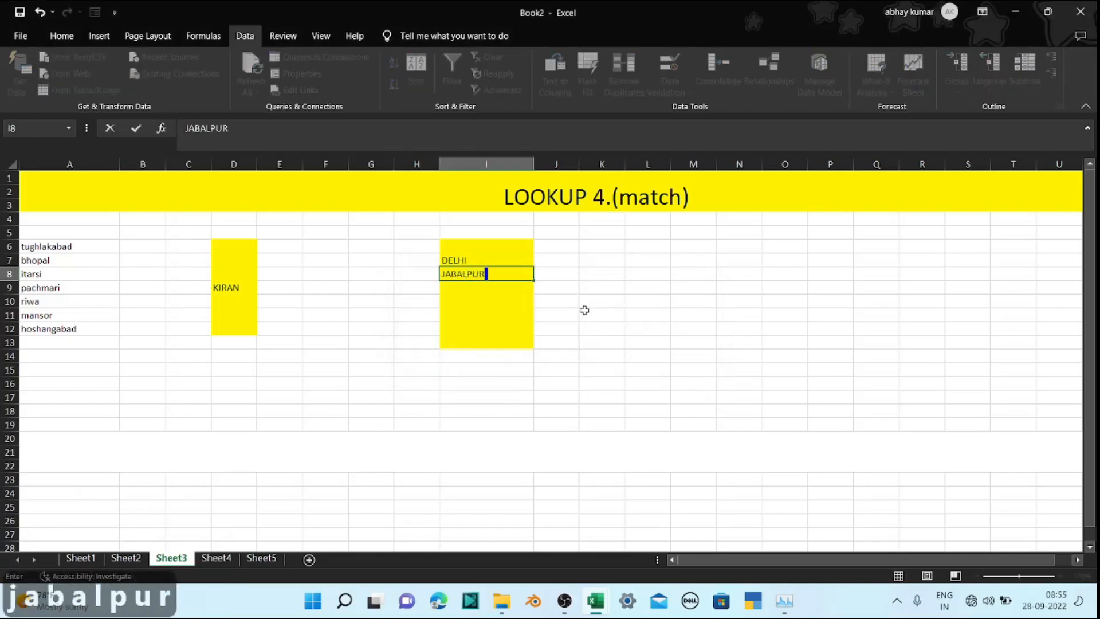
{"action": "key", "text": "Return"}
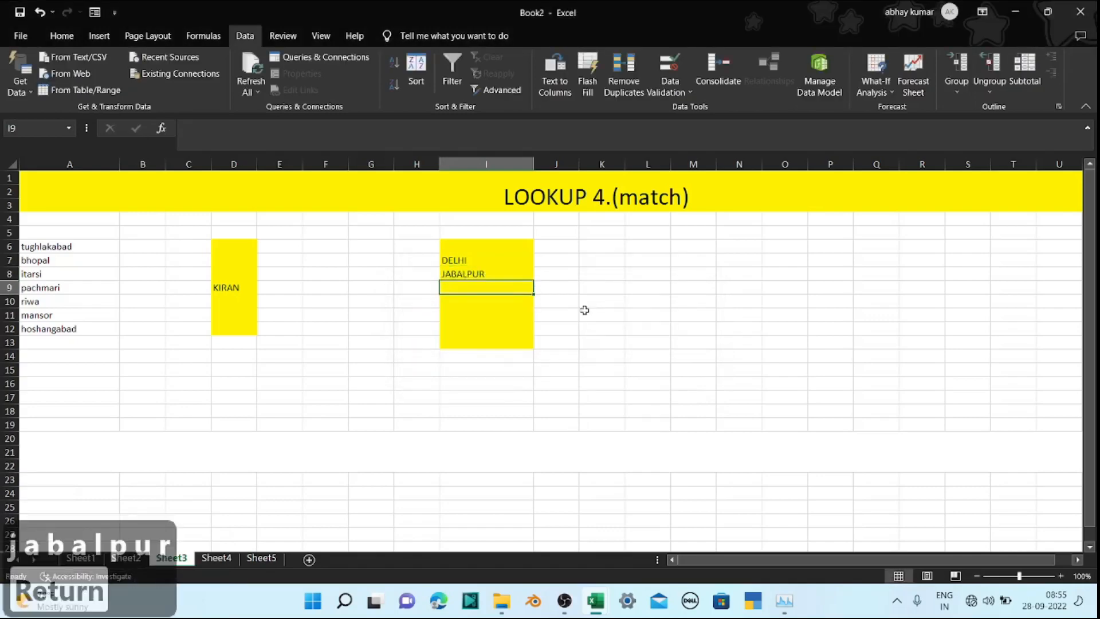
{"action": "type", "text": "RAIPUR"}
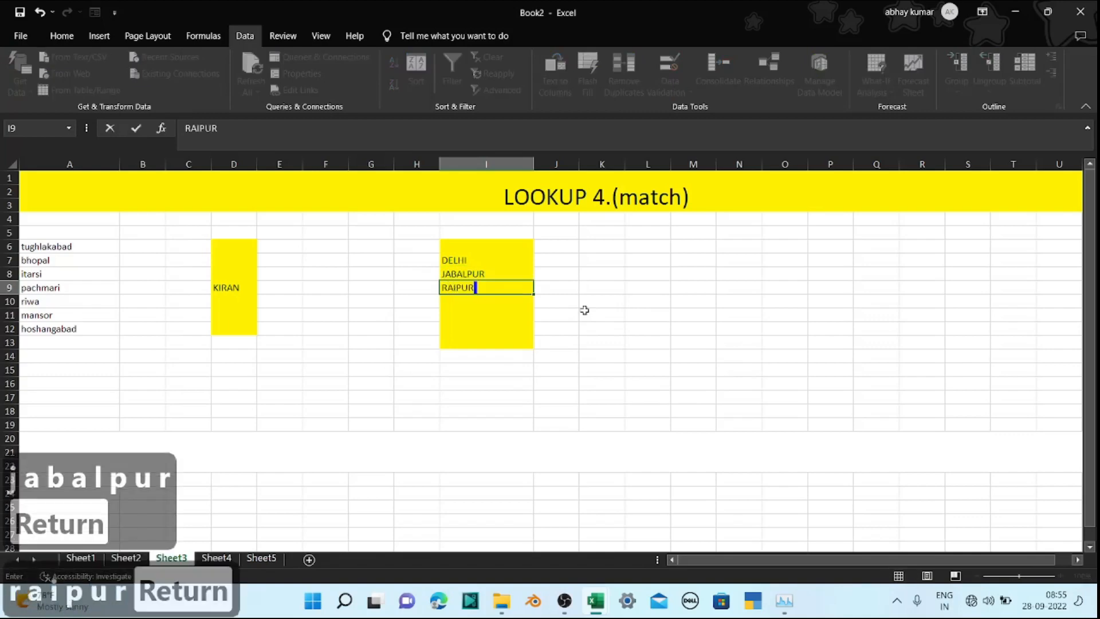
{"action": "key", "text": "Return"}
Try to enter the listed place RIWA in I10 and discard the entry
{"action": "type", "text": "RIWA"}
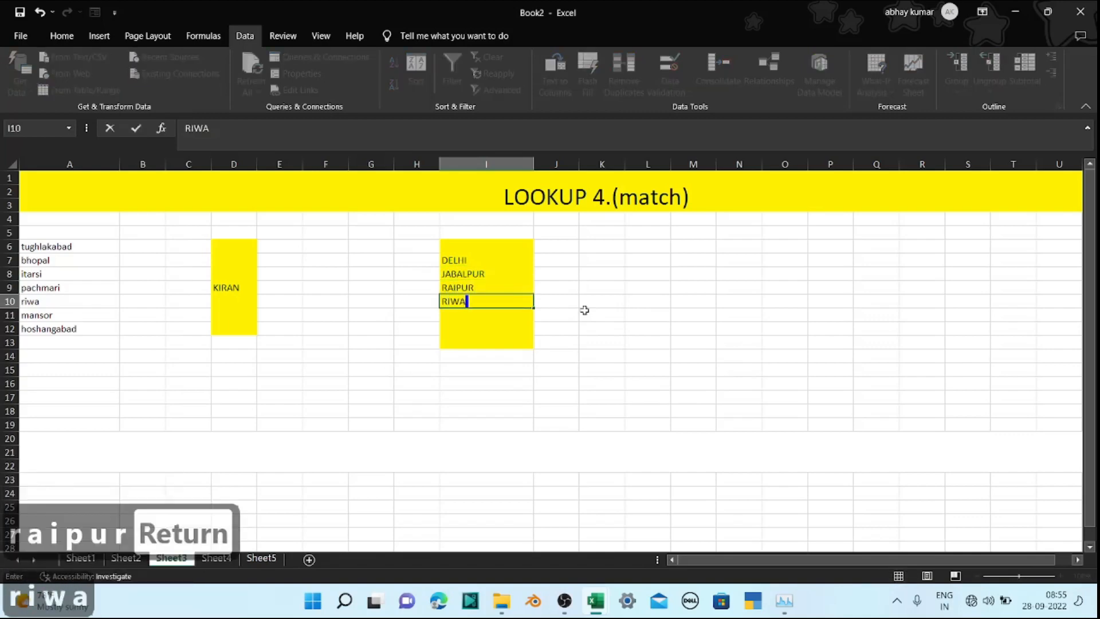
{"action": "key", "text": "Return"}
{"action": "left_click", "coordinate": [693, 280]}
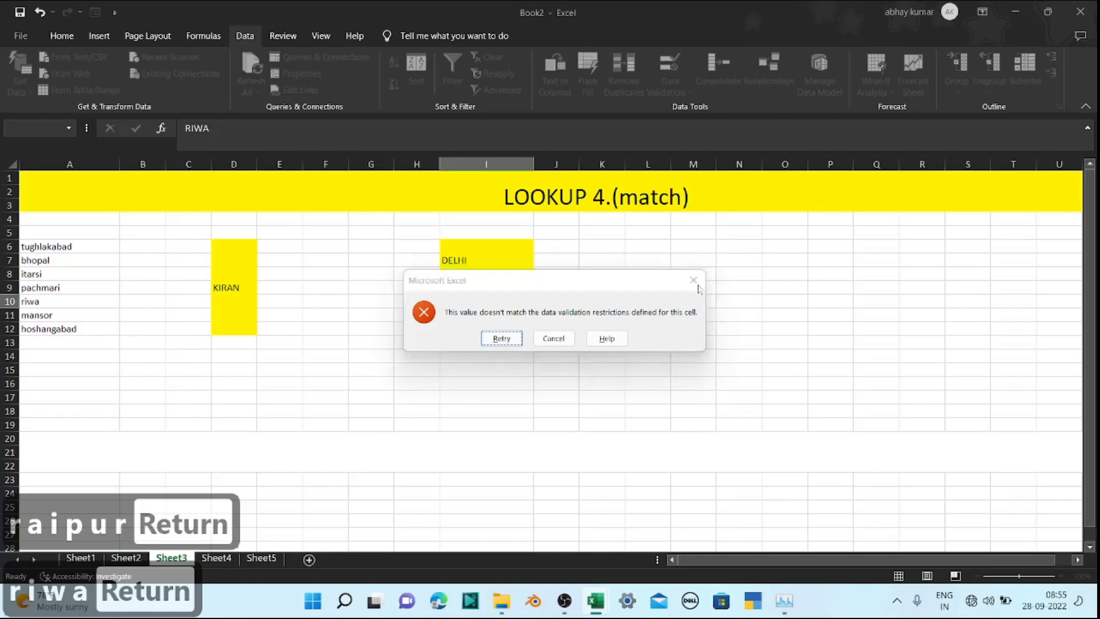
Add the heading EXCLUDED in A5 above the list of place names
{"action": "left_click", "coordinate": [77, 237]}
{"action": "type", "text": "EXC"}
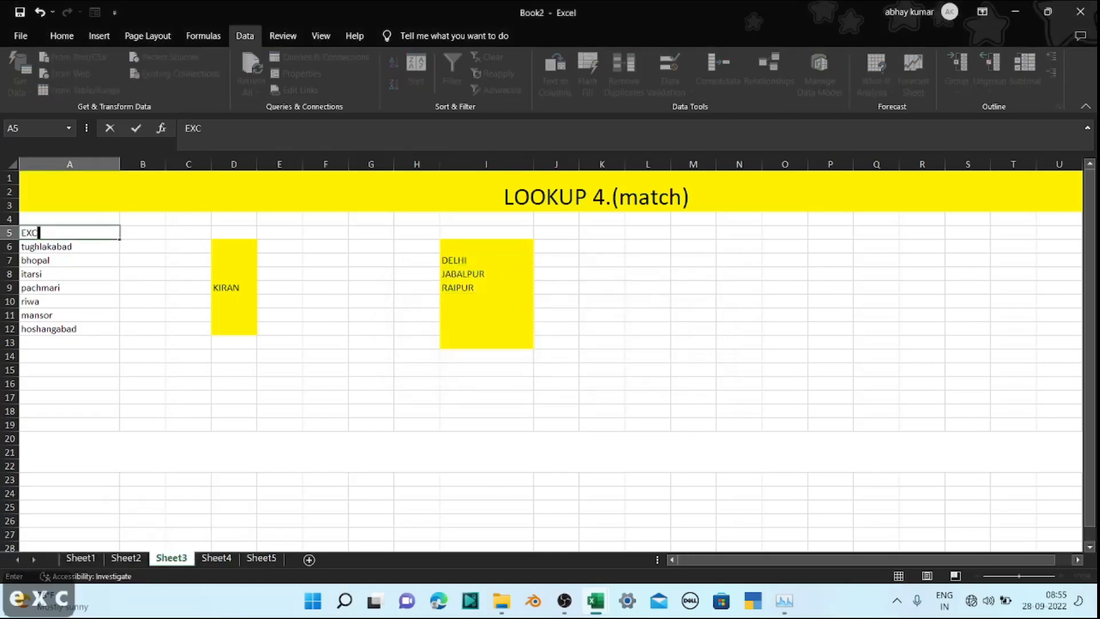
{"action": "type", "text": "LUE"}
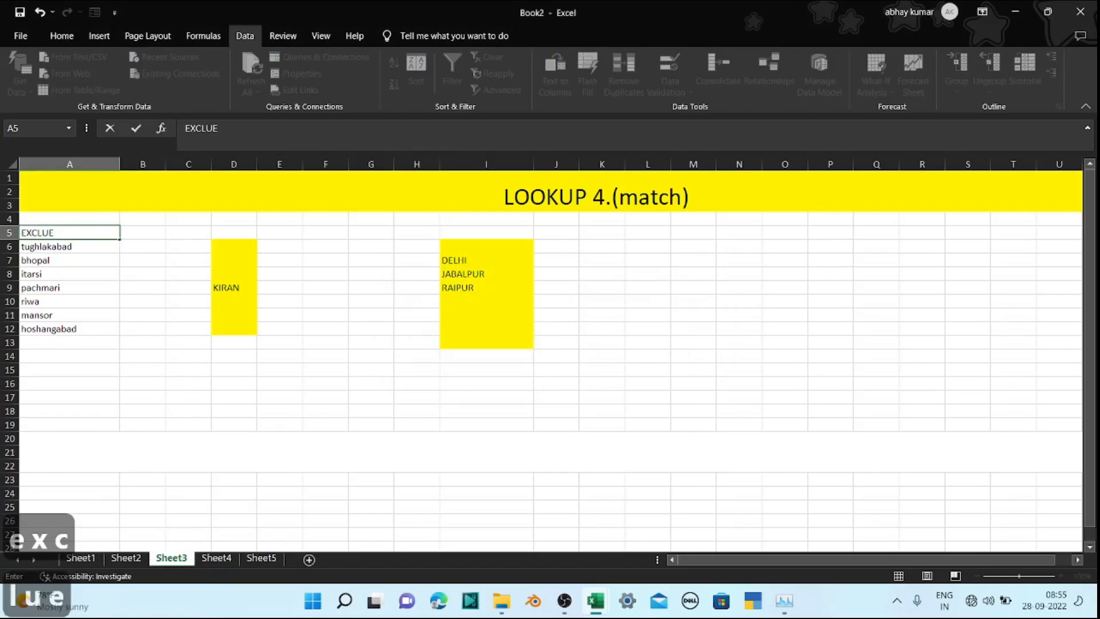
{"action": "key", "text": "BackSpace"}
{"action": "type", "text": "DED"}
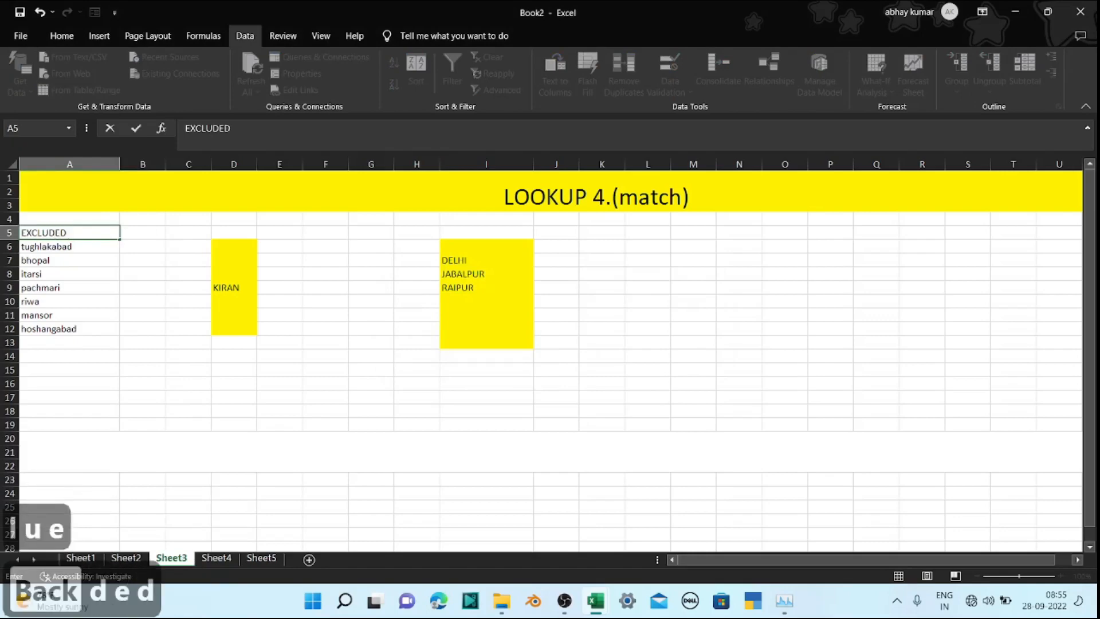
{"action": "key", "text": "Return"}
Test the validation with the listed place MANSOR in I10 and discard the entry
{"action": "left_click", "coordinate": [494, 302]}
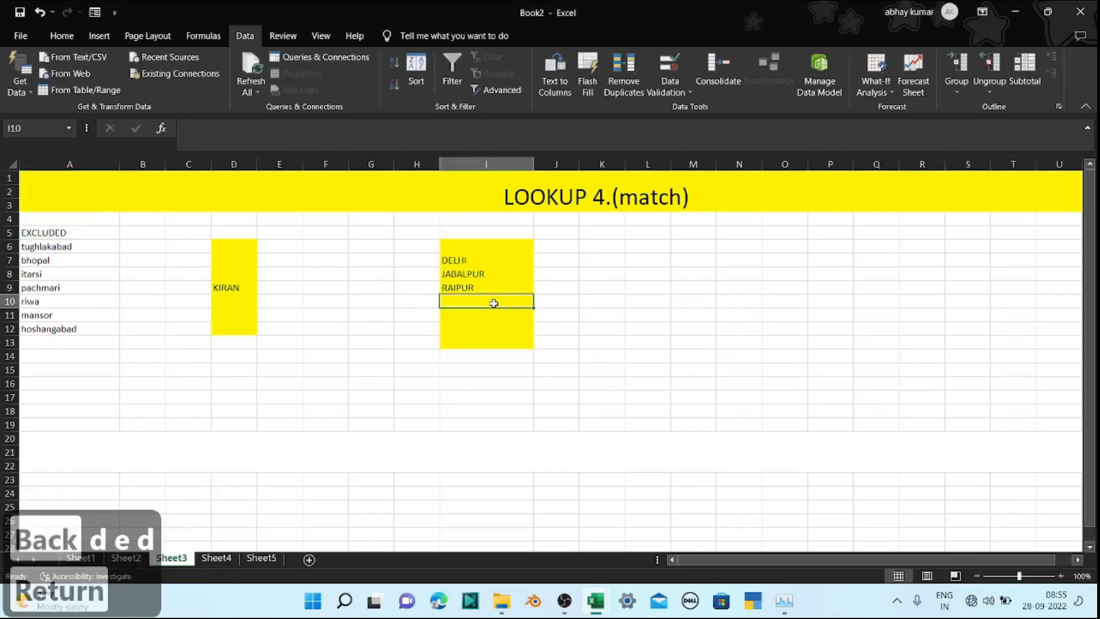
{"action": "type", "text": "MANSOR"}
{"action": "key", "text": "Return"}
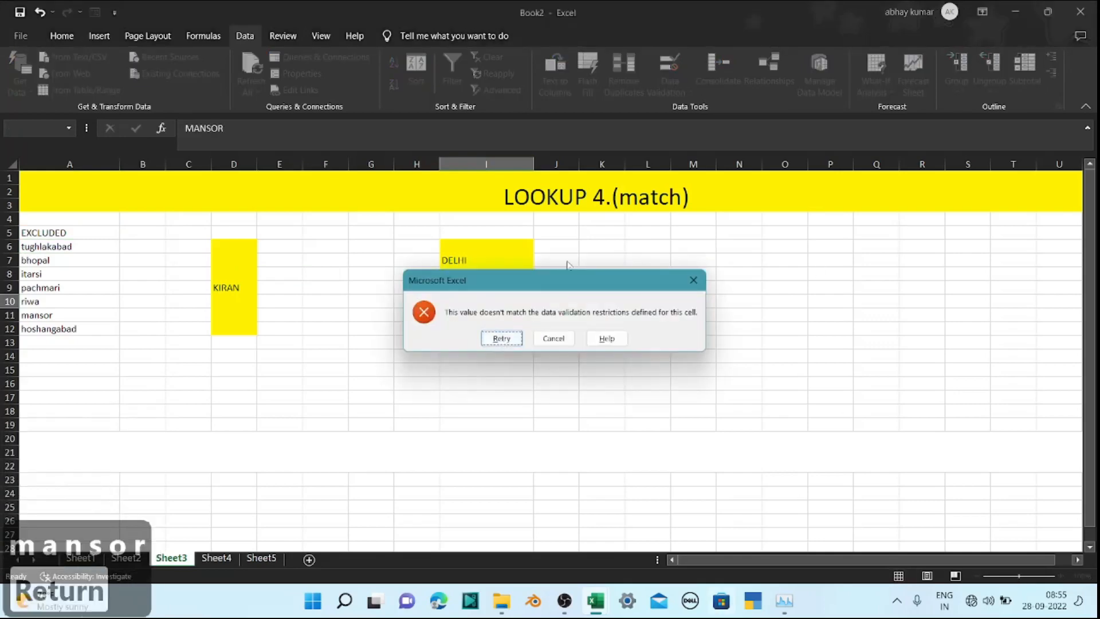
{"action": "left_click", "coordinate": [693, 279]}
{"action": "left_click", "coordinate": [217, 557]}
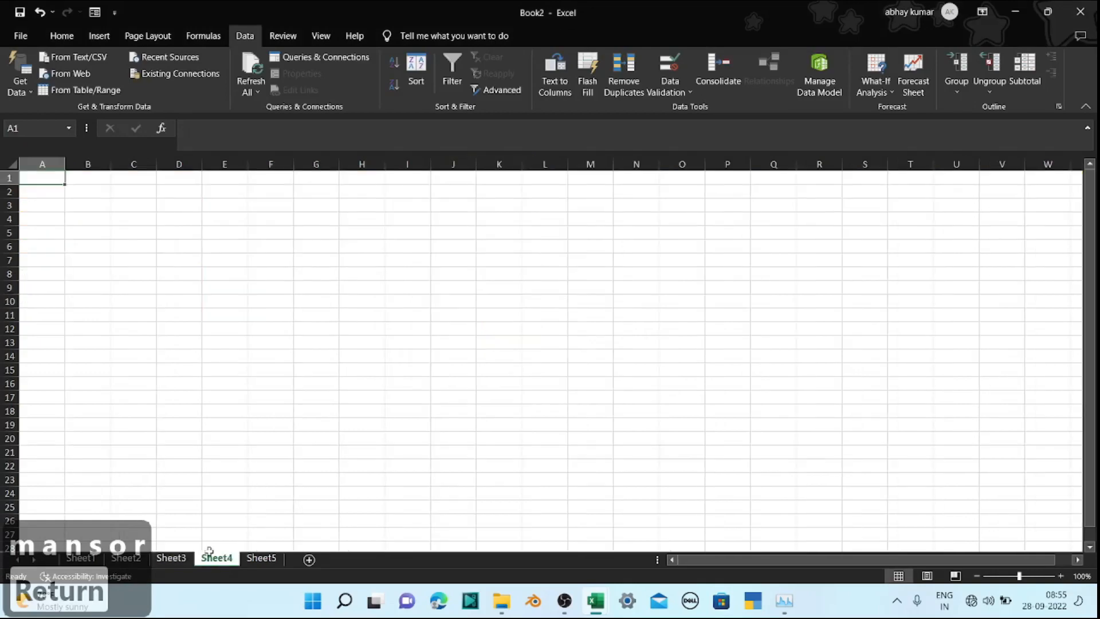
{"action": "left_click", "coordinate": [171, 557]}
{"action": "left_click", "coordinate": [126, 558]}
{"action": "left_click", "coordinate": [81, 557]}
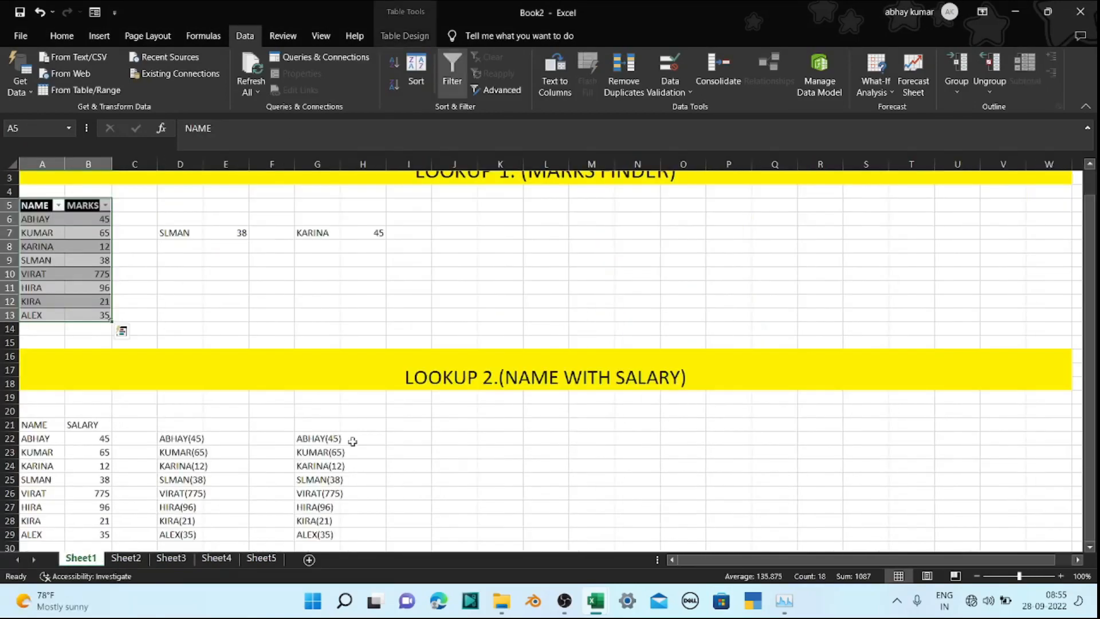
{"action": "left_click", "coordinate": [171, 558]}
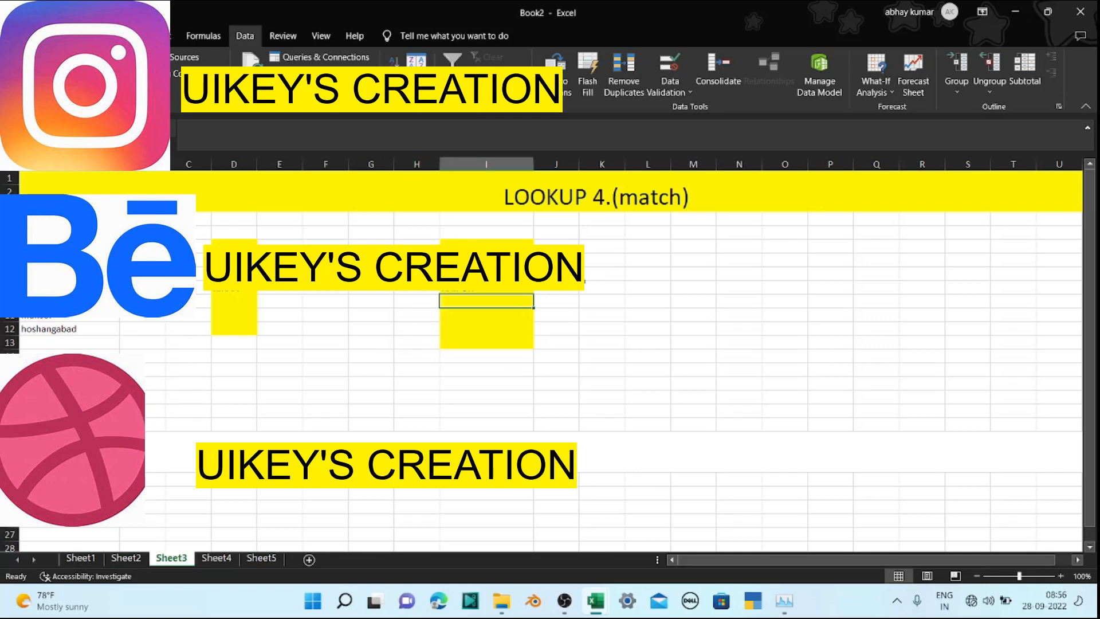
{"action": "left_click", "coordinate": [512, 164]}
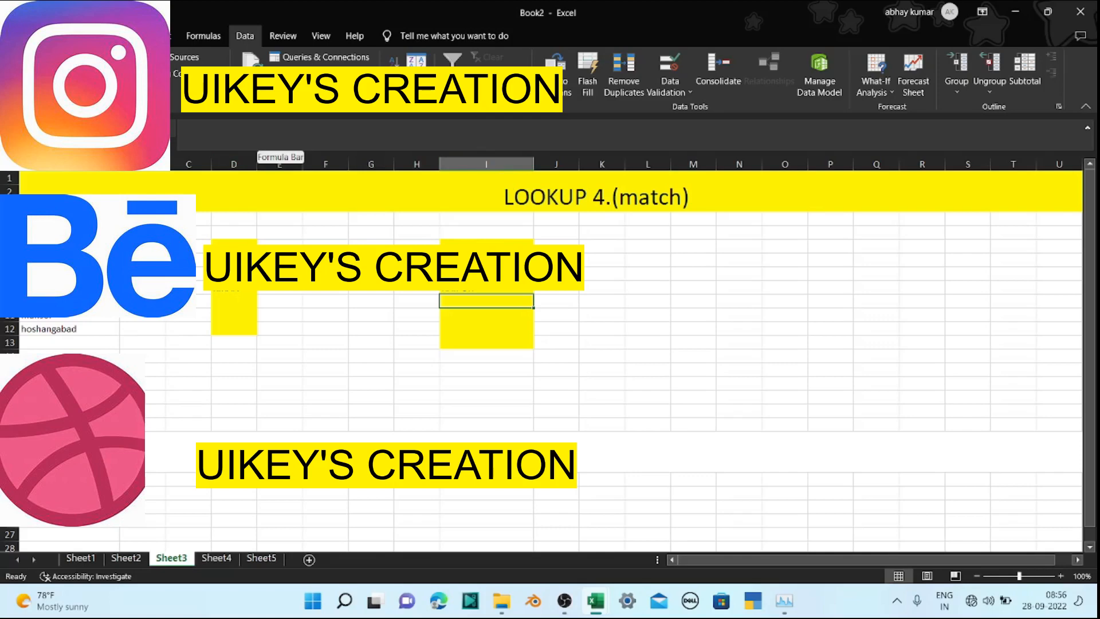
{"action": "left_click", "coordinate": [186, 128]}
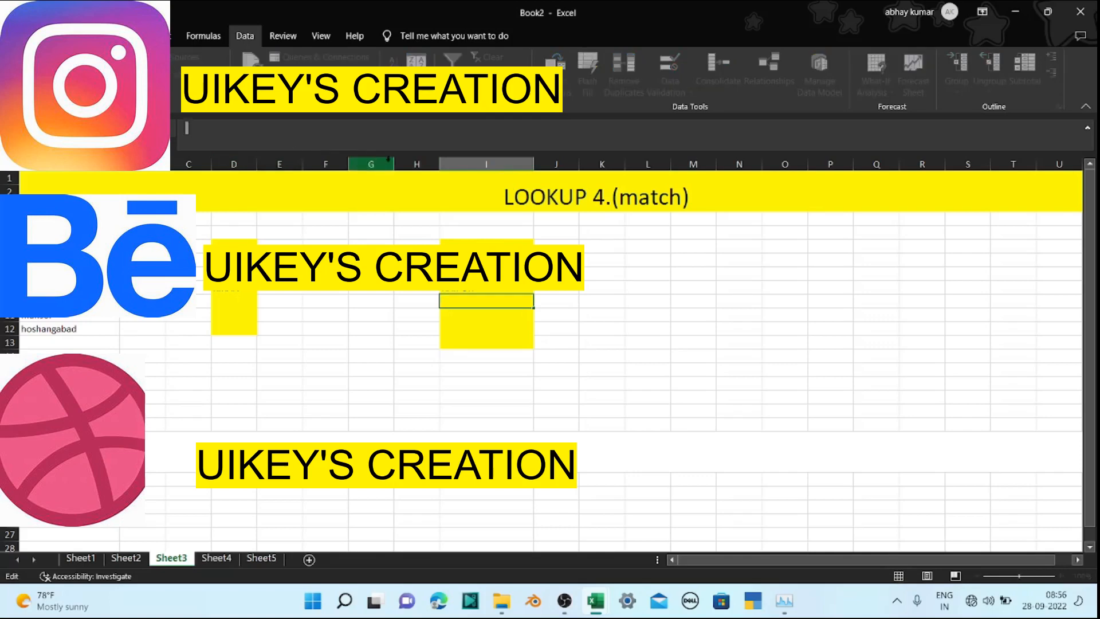